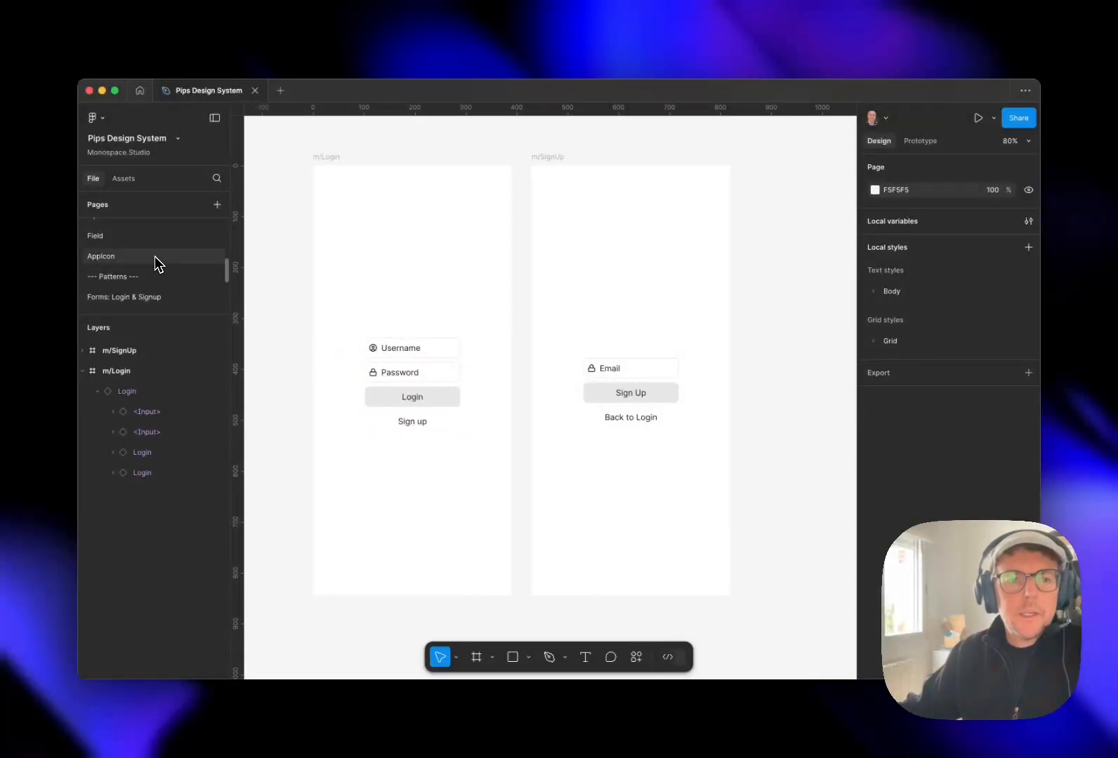
Open the Field page with its empty _Docs/Field frame.
left_click(155, 247)
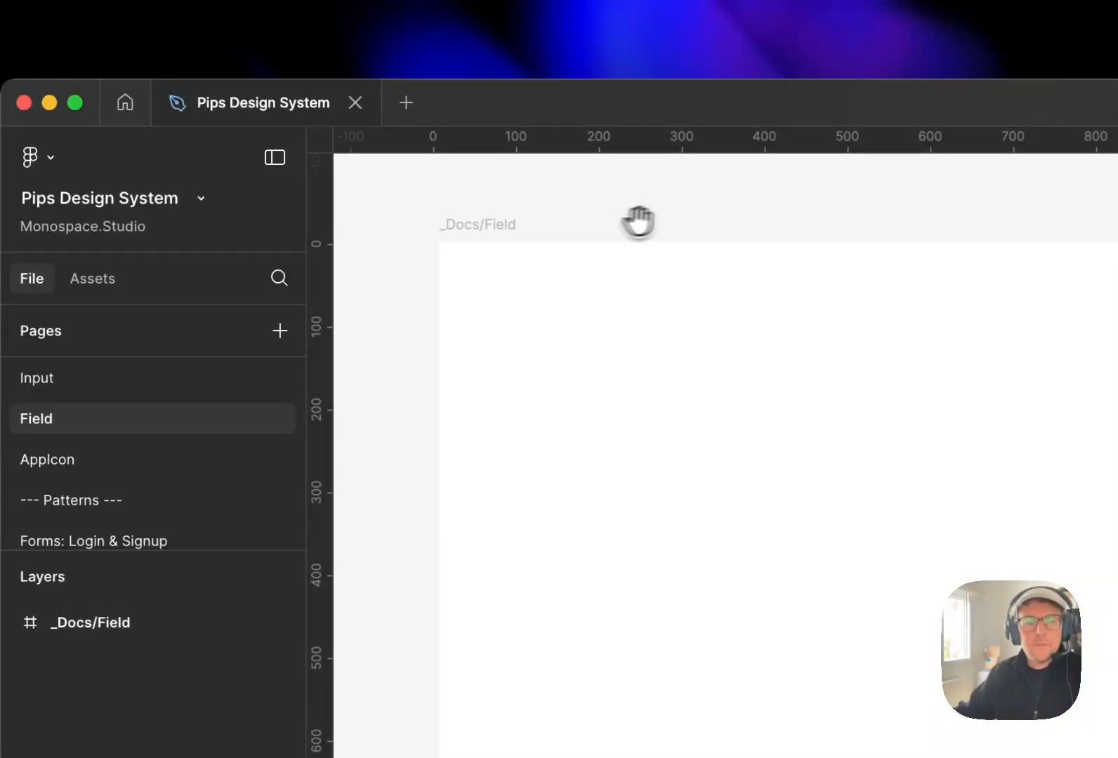
left_click_drag(667, 206, 641, 212)
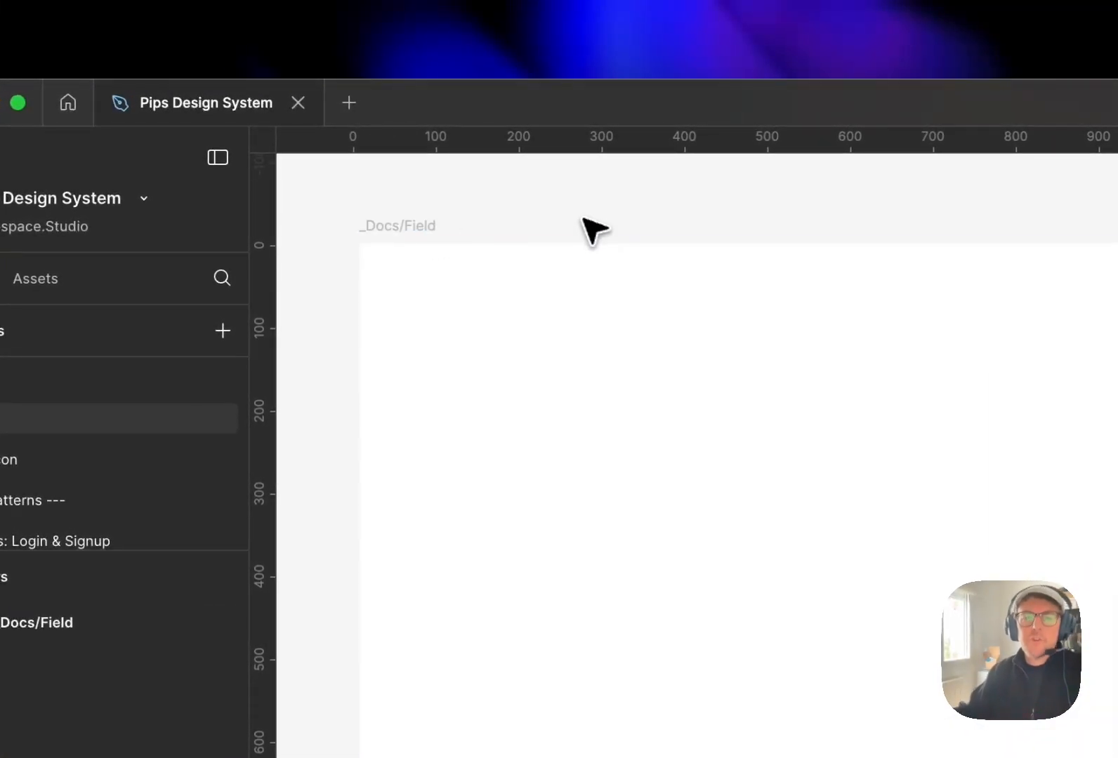
mouse_move(613, 440)
left_mouse_down()
mouse_move(667, 475)
mouse_move(622, 443)
left_mouse_up()
scroll(557, 446, "up", 2)
left_click(720, 224)
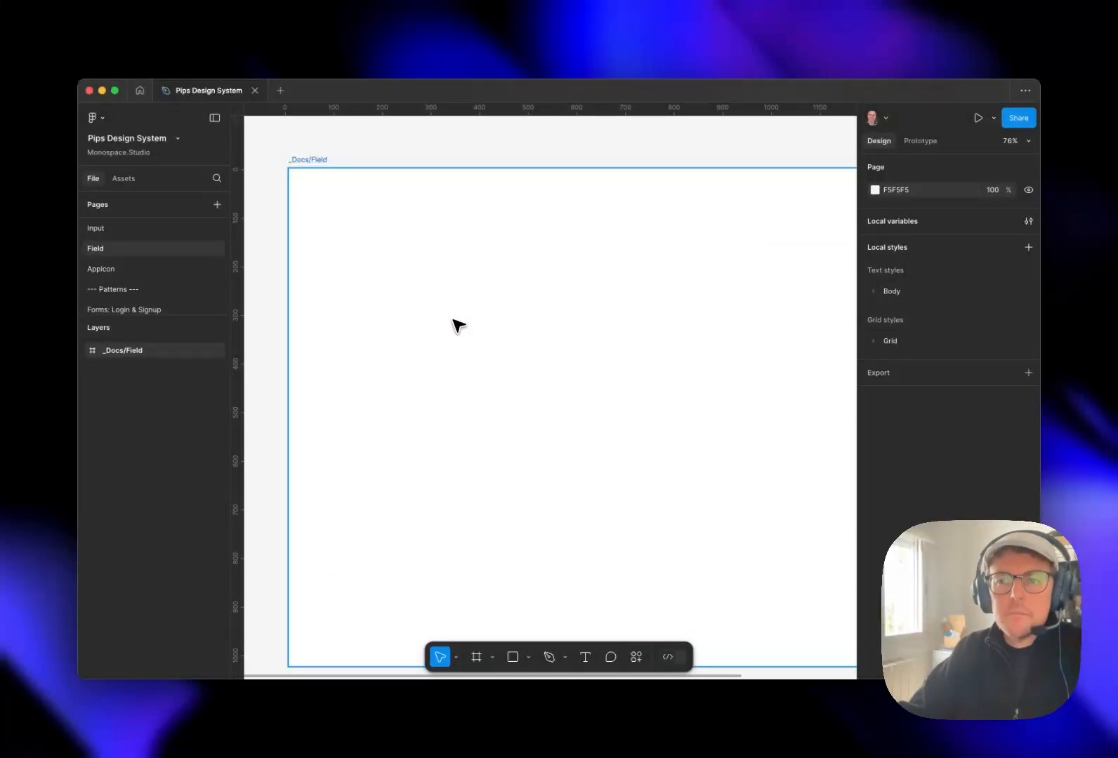
Insert an instance of this file's <Input> component into the _Docs/Field frame.
key("shift+i")
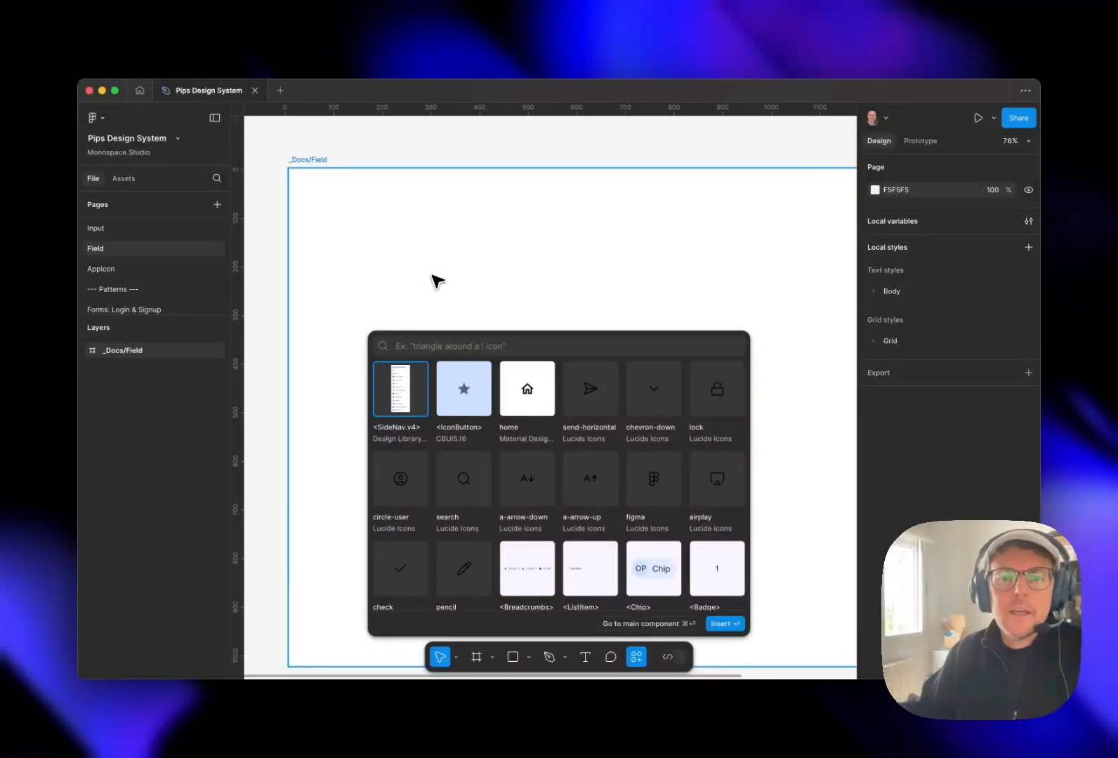
key("Escape")
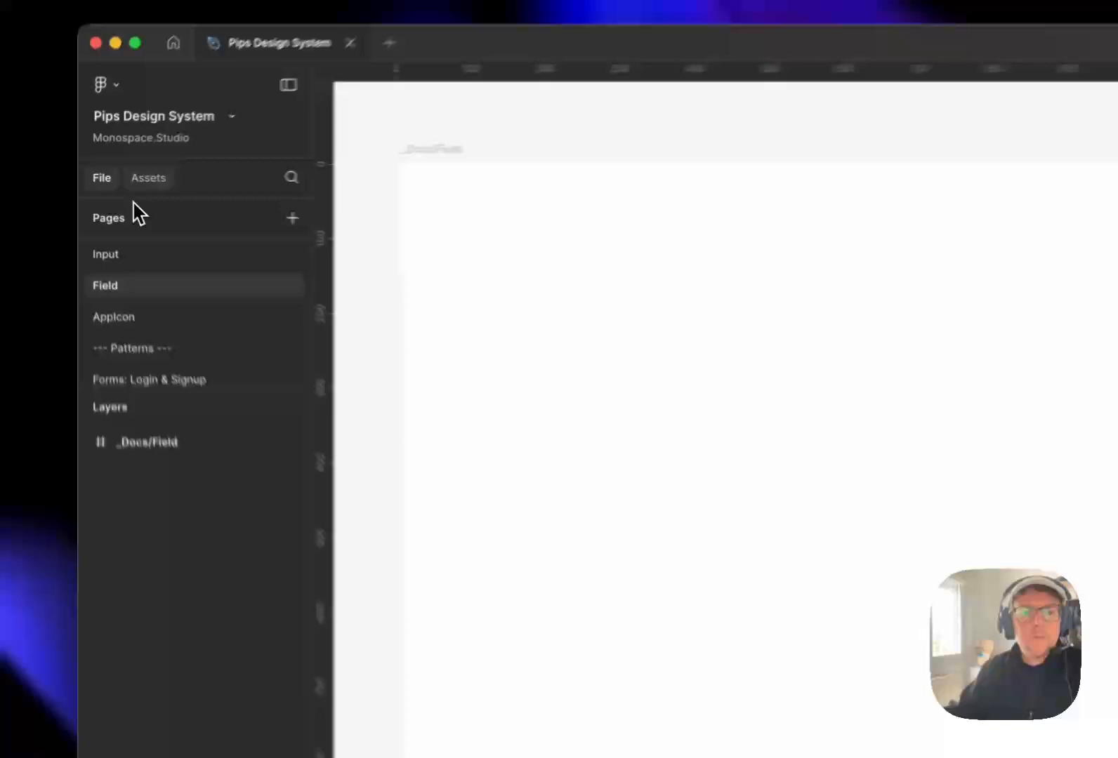
left_click(121, 181)
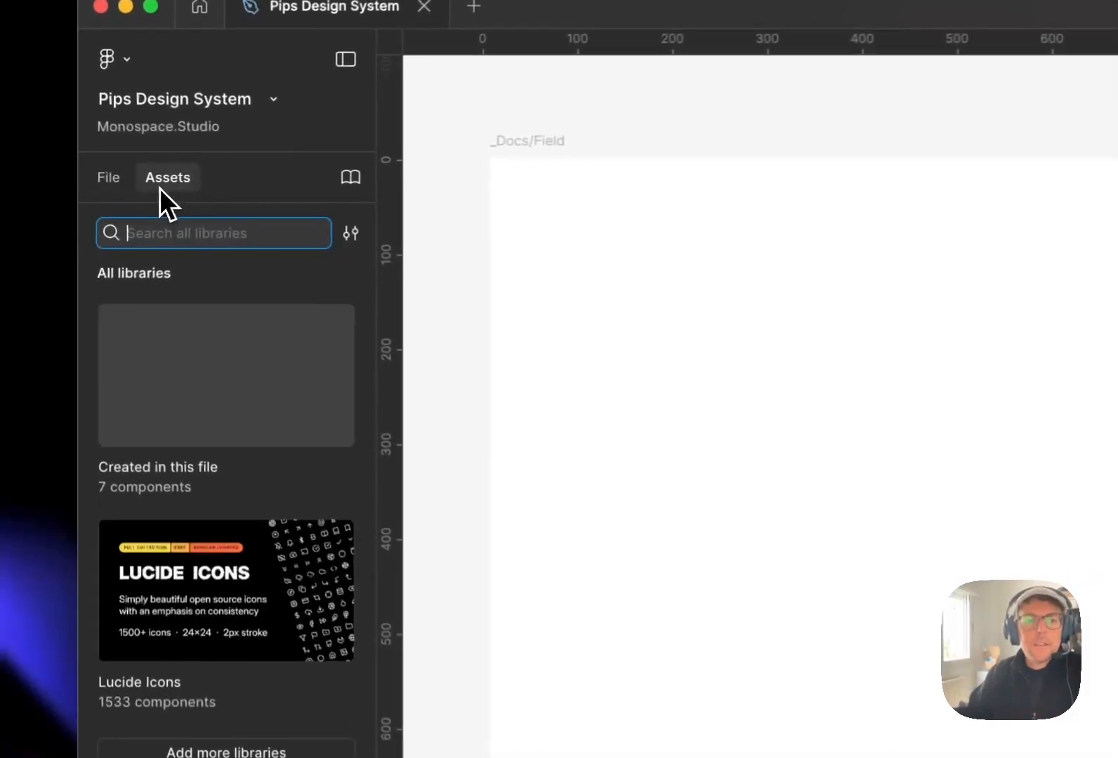
left_click(195, 355)
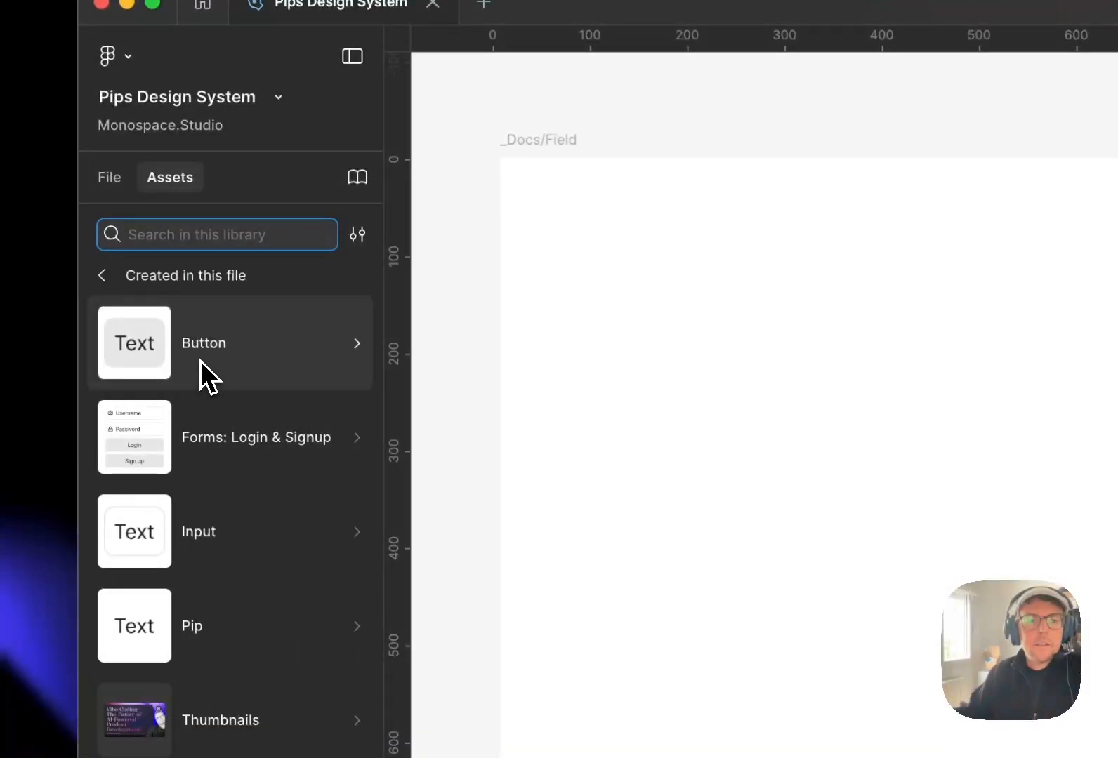
left_click(314, 569)
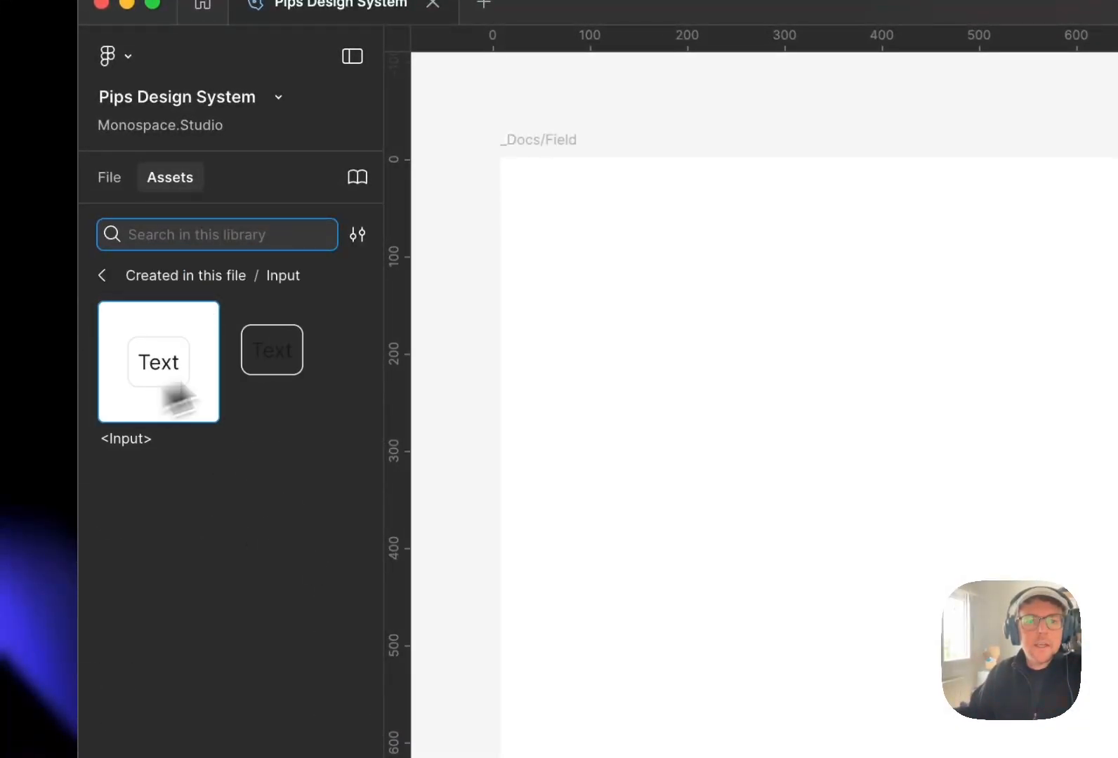
left_click_drag(179, 398, 801, 329)
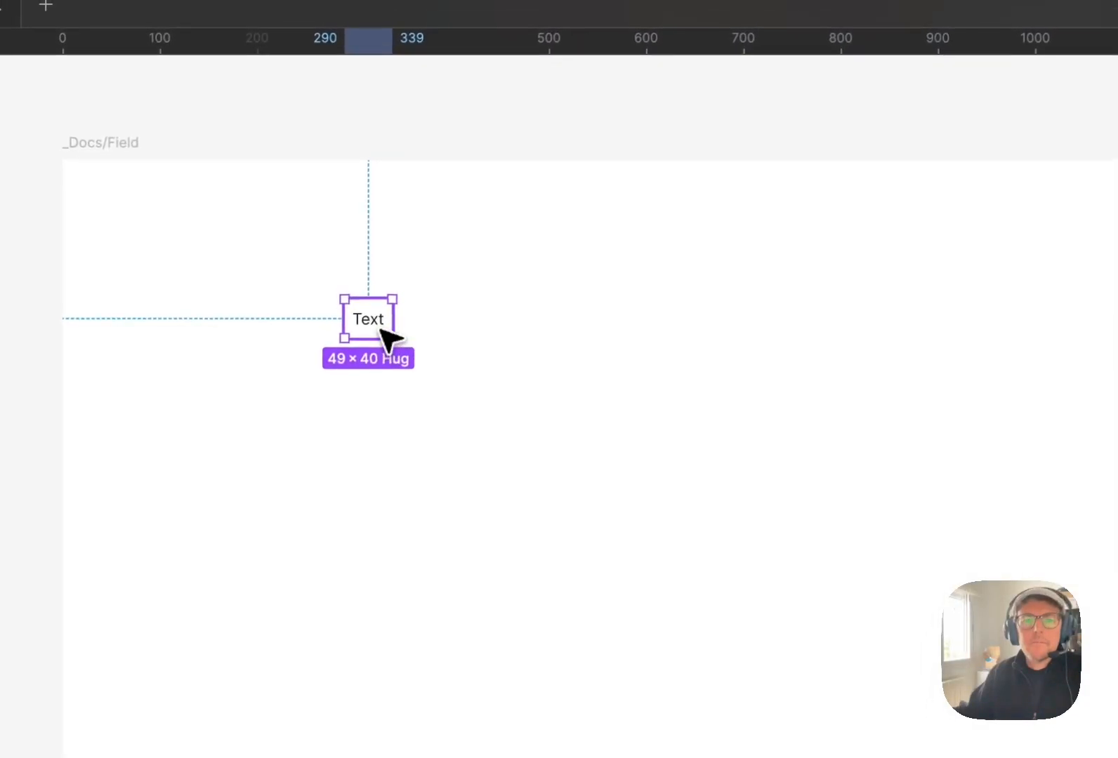
left_click_drag(381, 328, 467, 401)
left_click(504, 416)
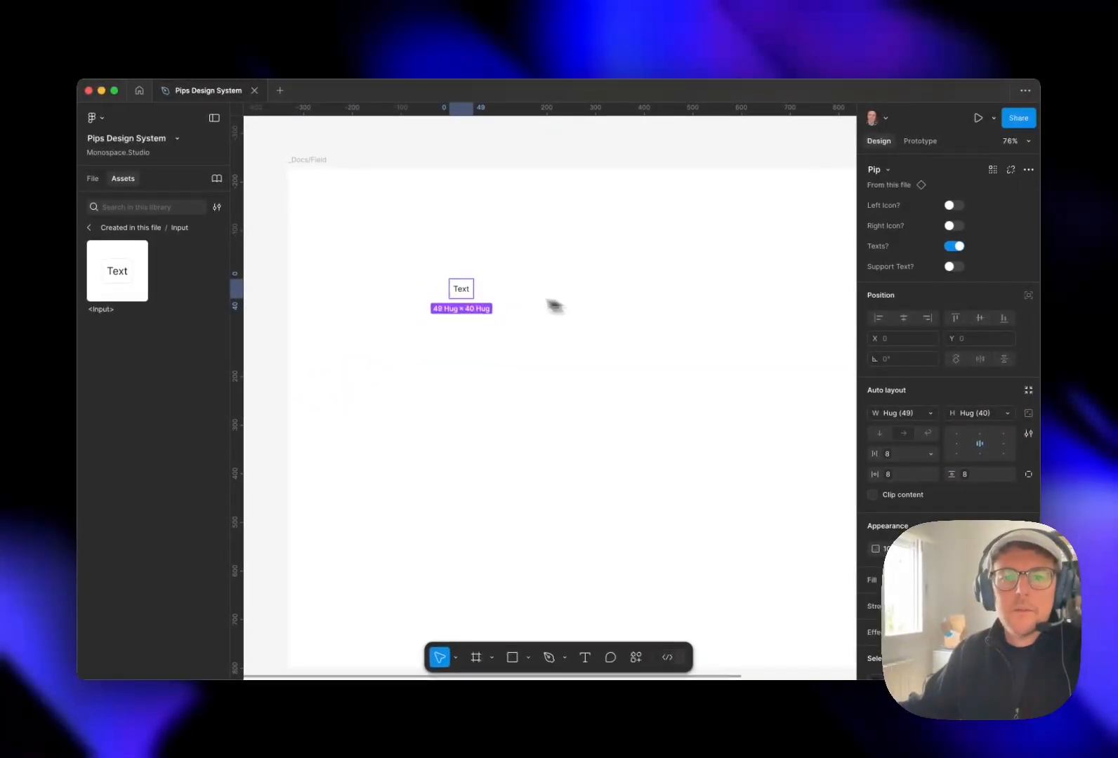
left_click(611, 288)
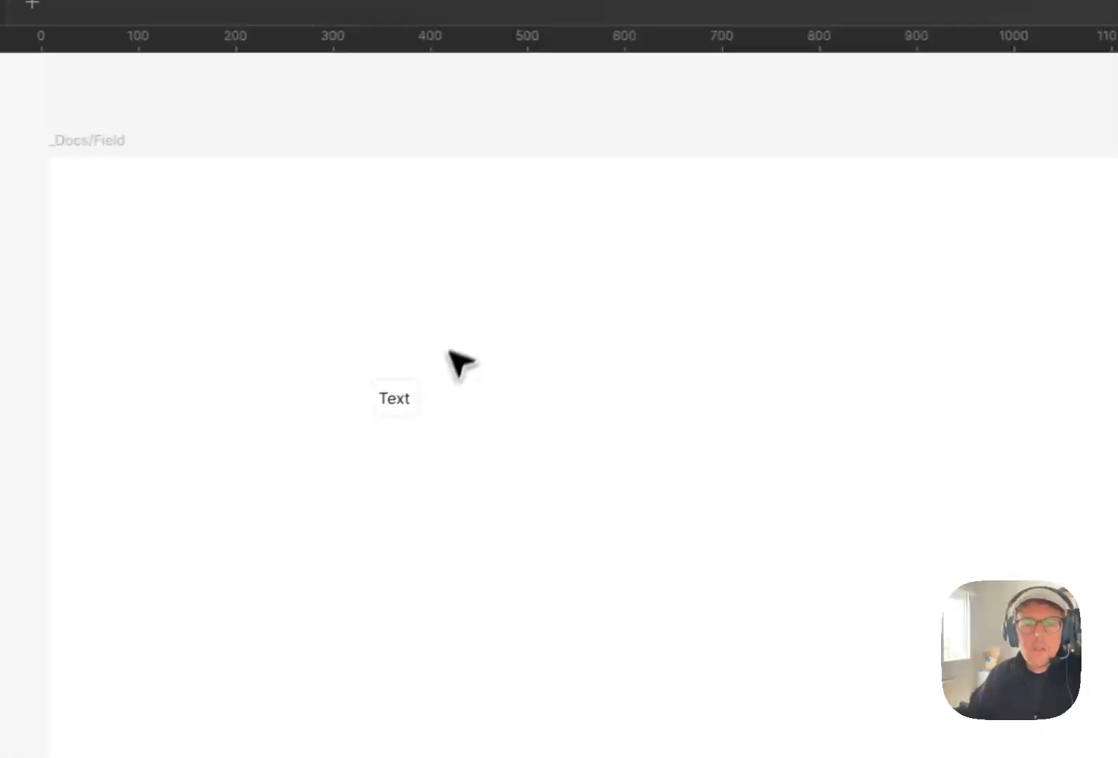
Widen the <Input> instance to about 142 px and move it to about X 290 in the frame.
left_click(416, 406)
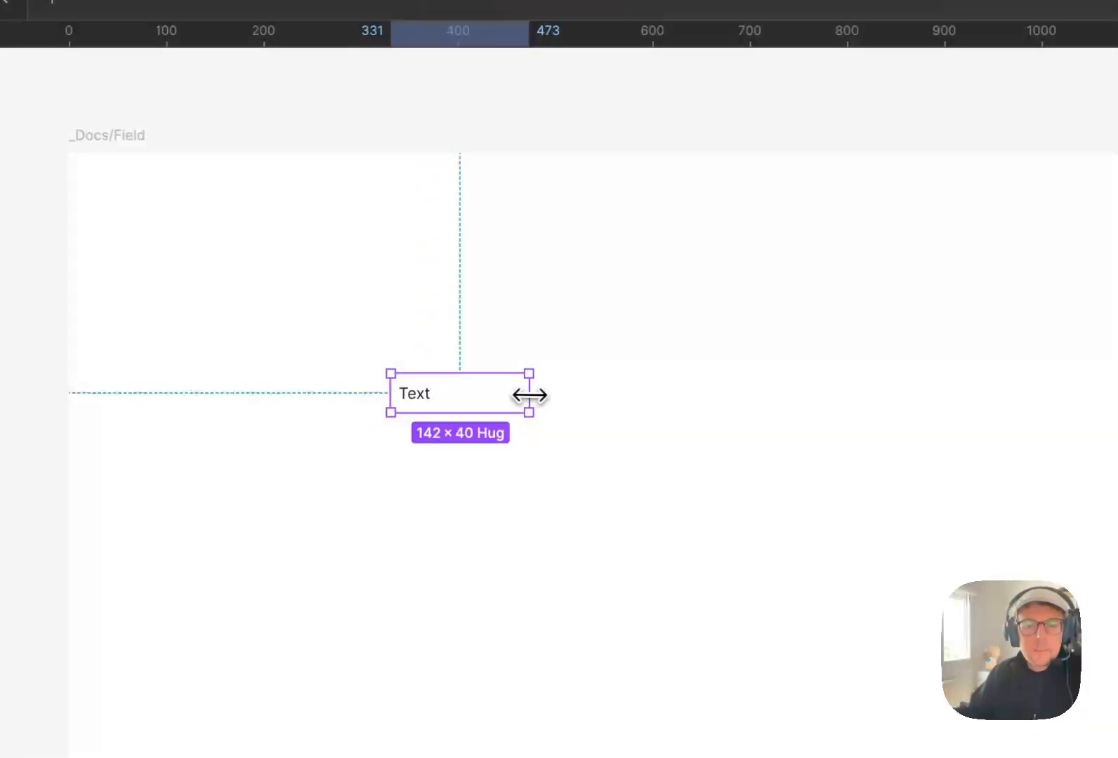
left_click(650, 354)
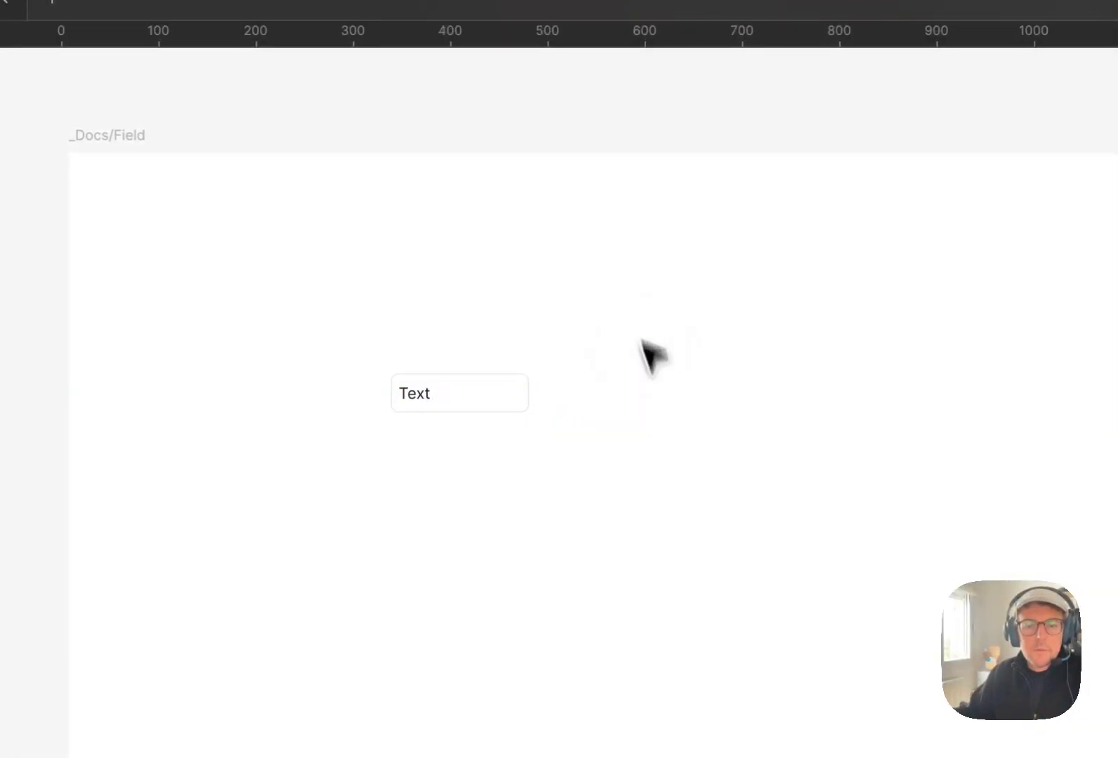
left_click_drag(481, 397, 444, 397)
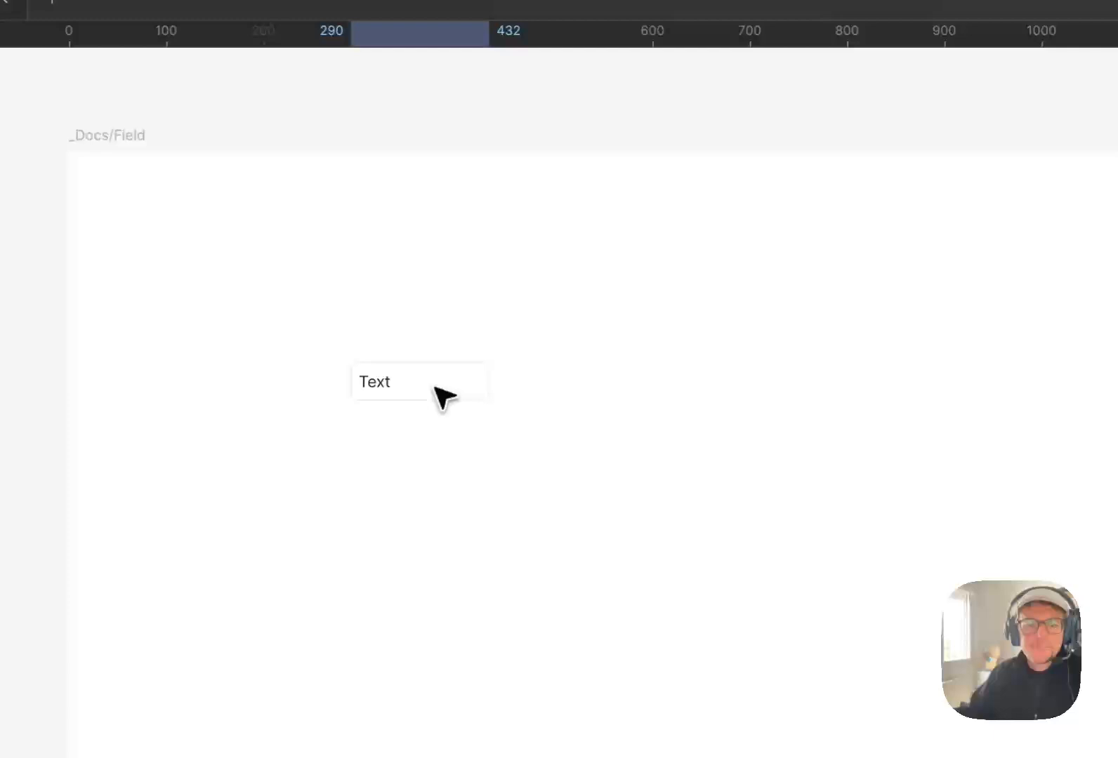
Examine the Pip nested inside the <Input> instance and compare its width with that of the instance.
double_click(389, 388)
left_click(542, 376)
left_click(431, 387)
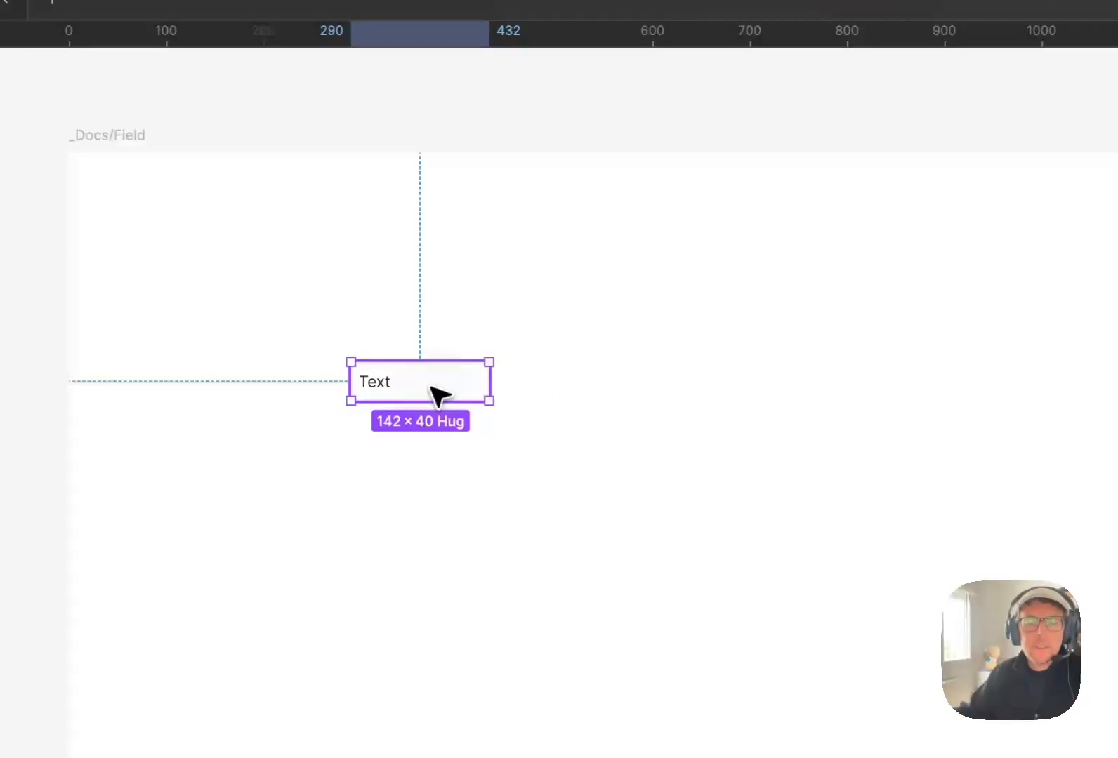
double_click(385, 385)
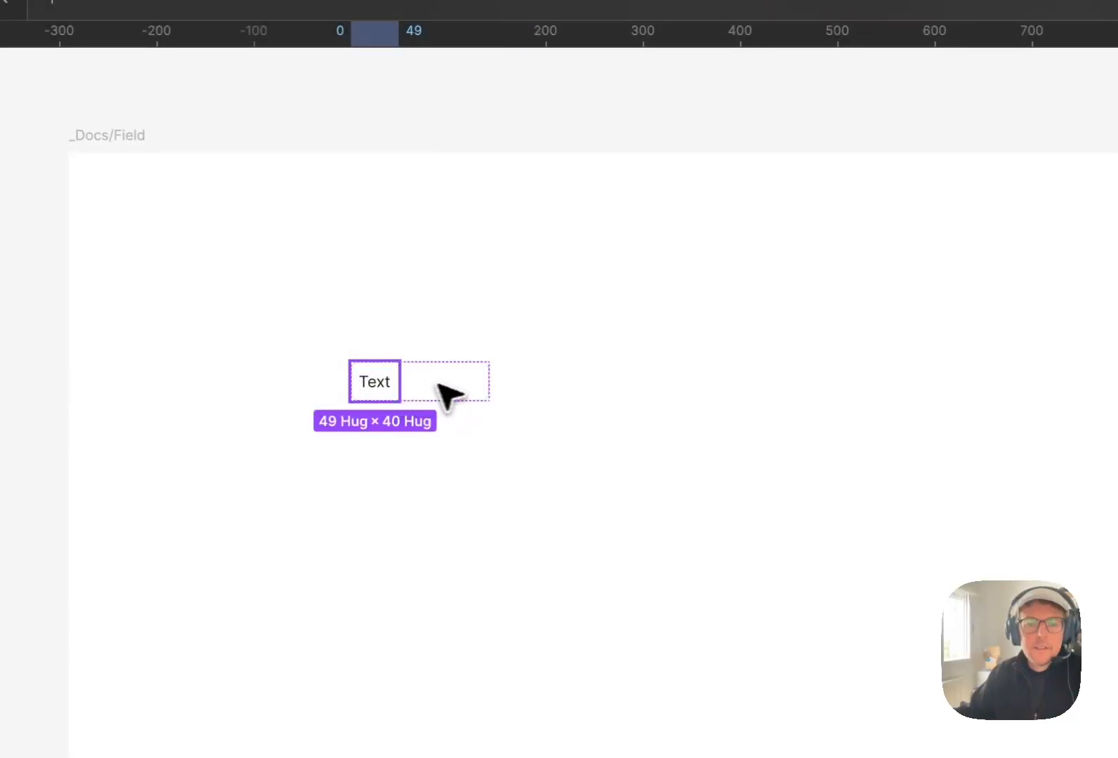
left_click(411, 311)
double_click(391, 383)
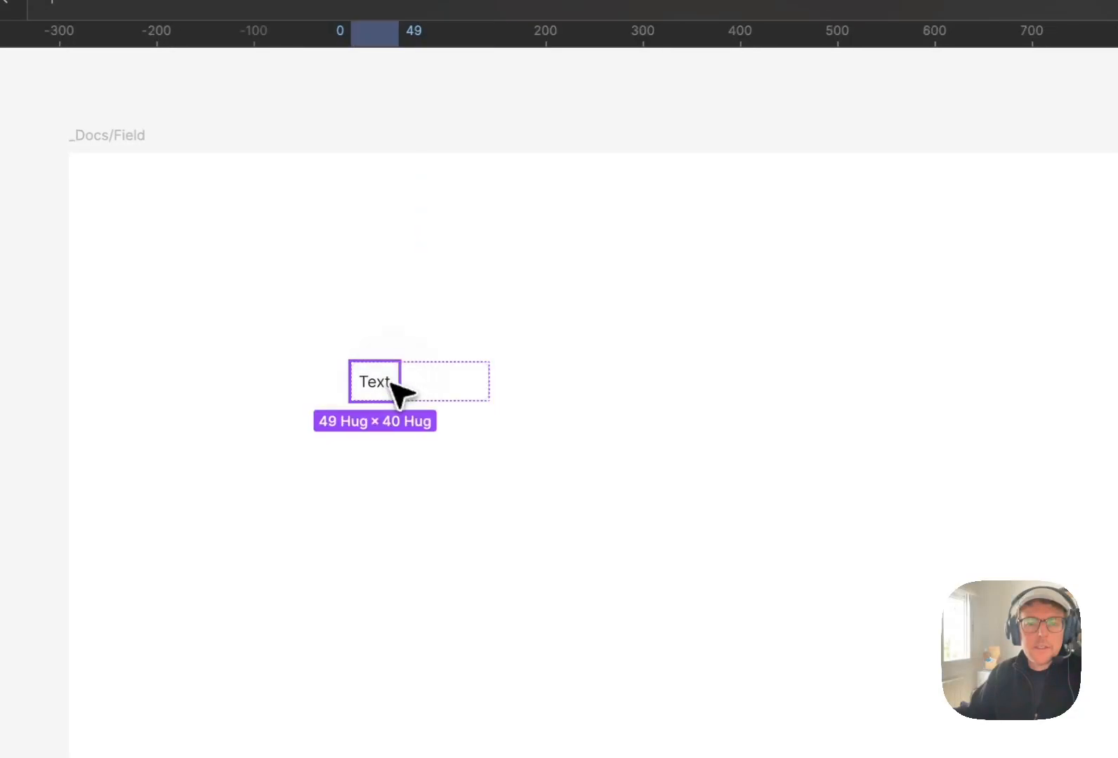
left_click(483, 380)
left_click(431, 366)
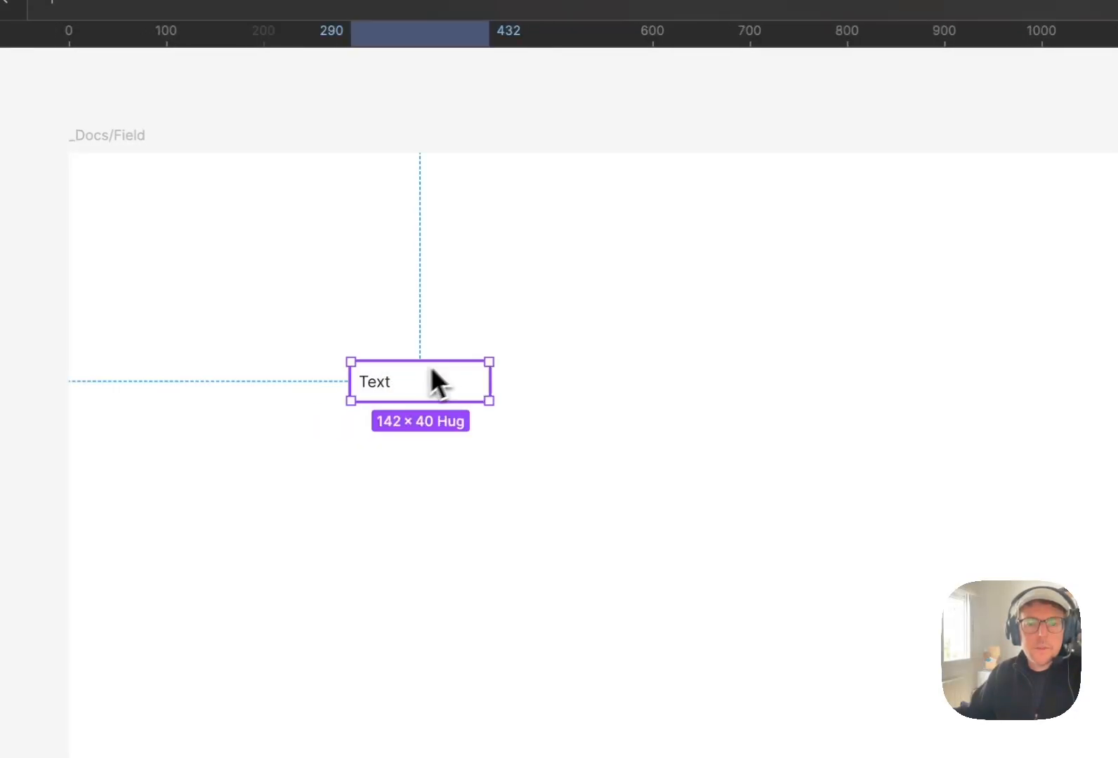
Go to the <Input> main component and set the nested Pip's width to Fill container in both variants.
right_click(431, 390)
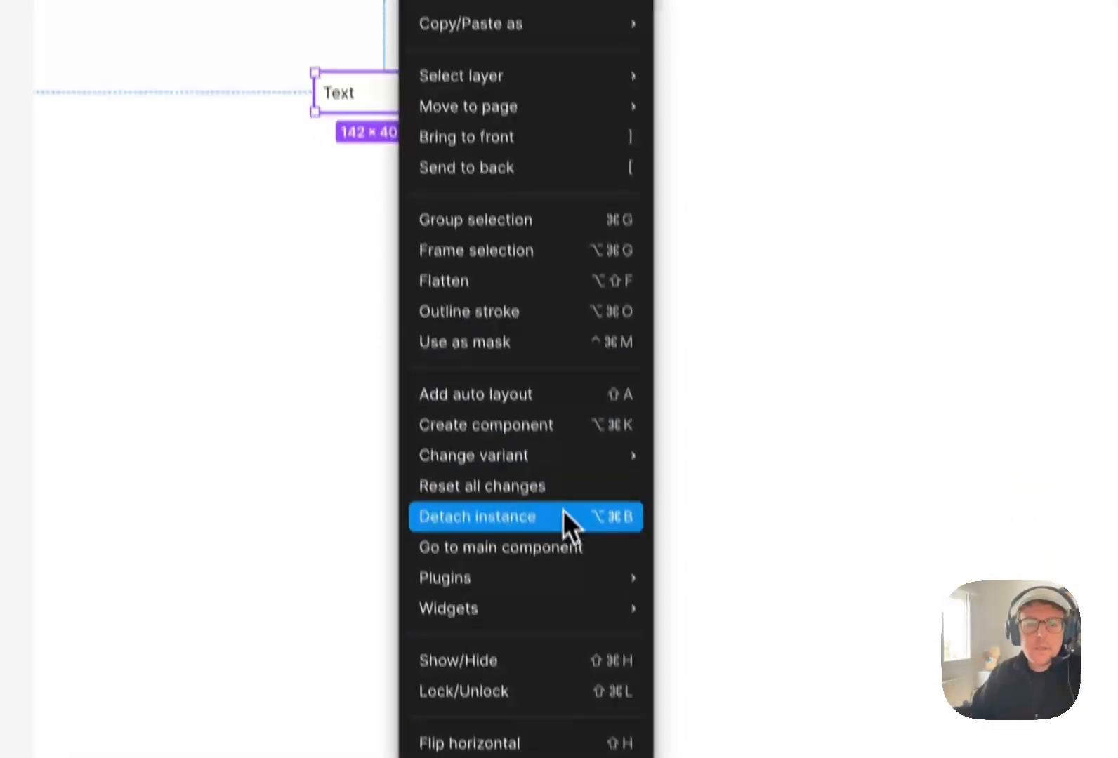
left_click(561, 547)
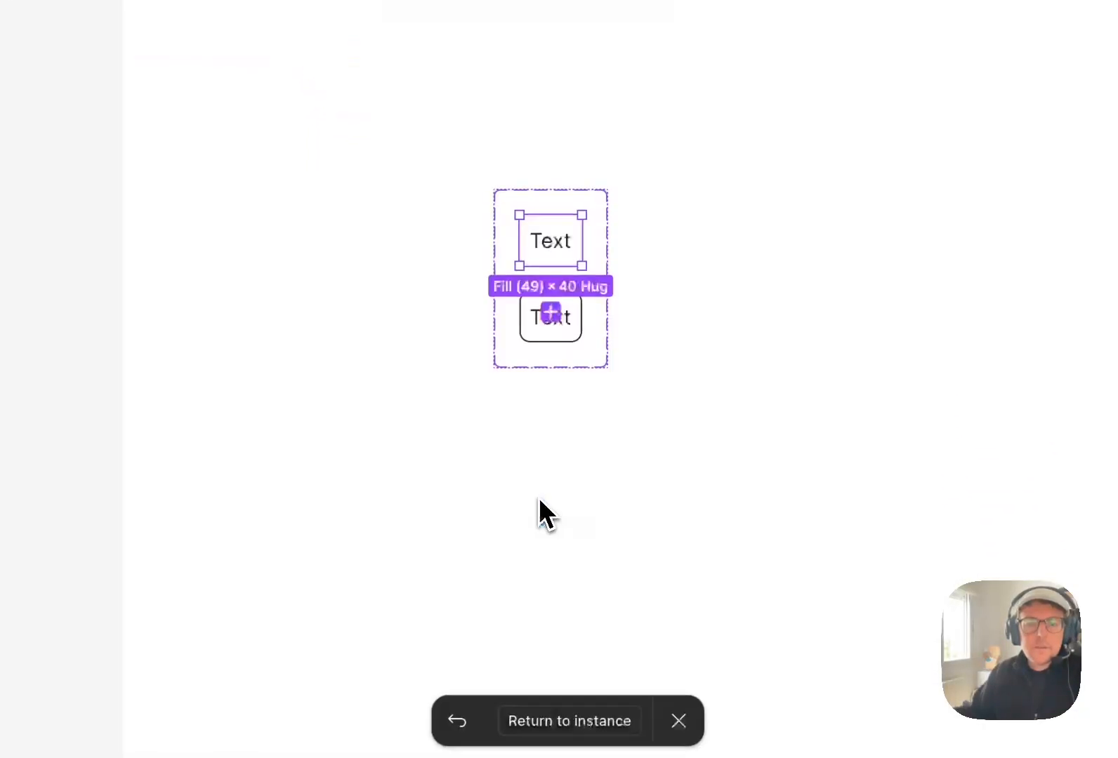
double_click(359, 498)
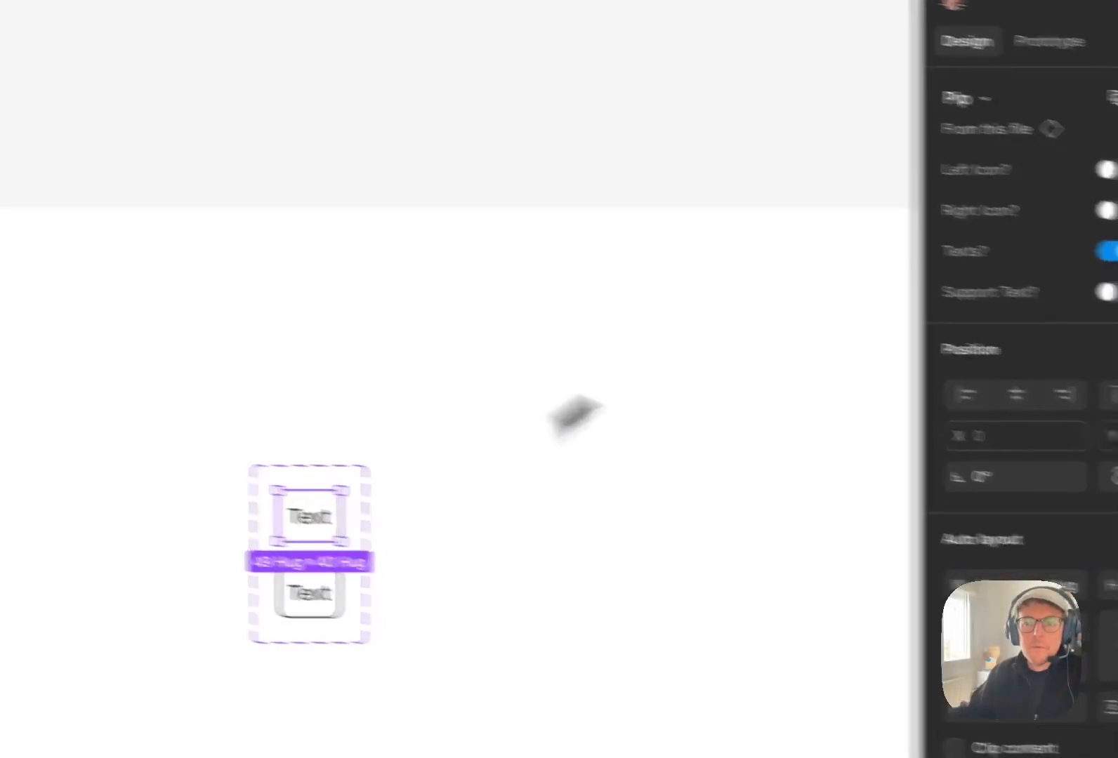
left_click(825, 547)
left_click(819, 576)
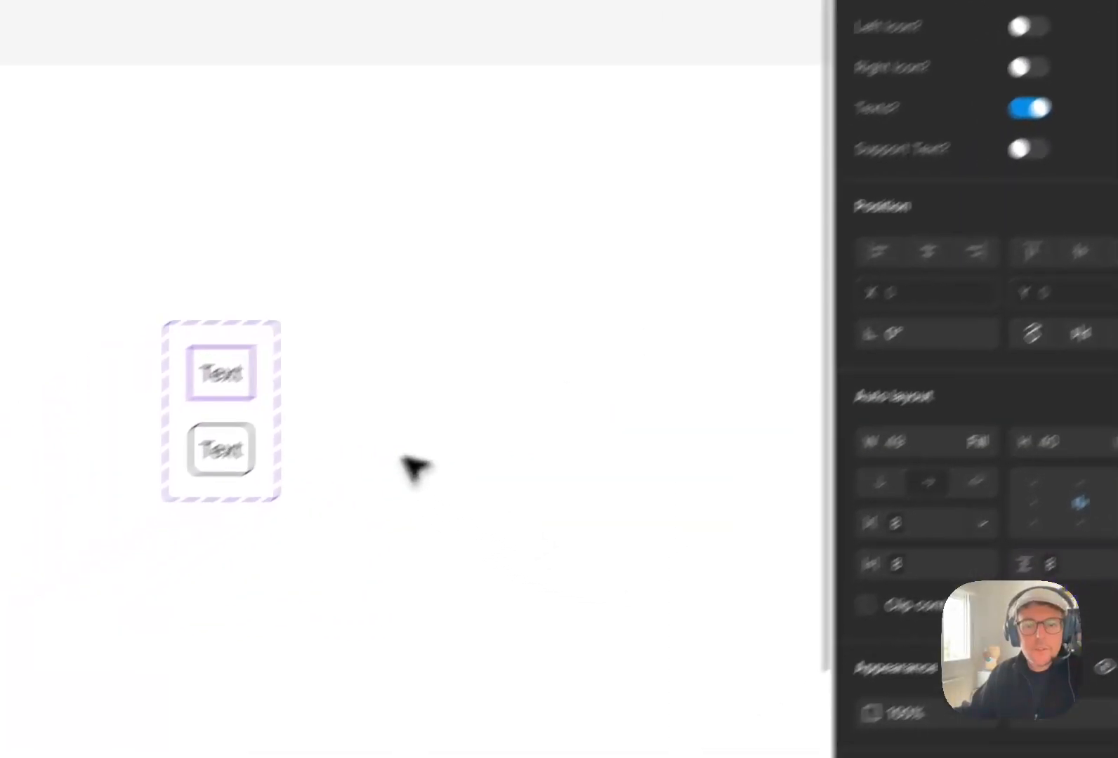
left_click(329, 392)
left_click(1085, 383)
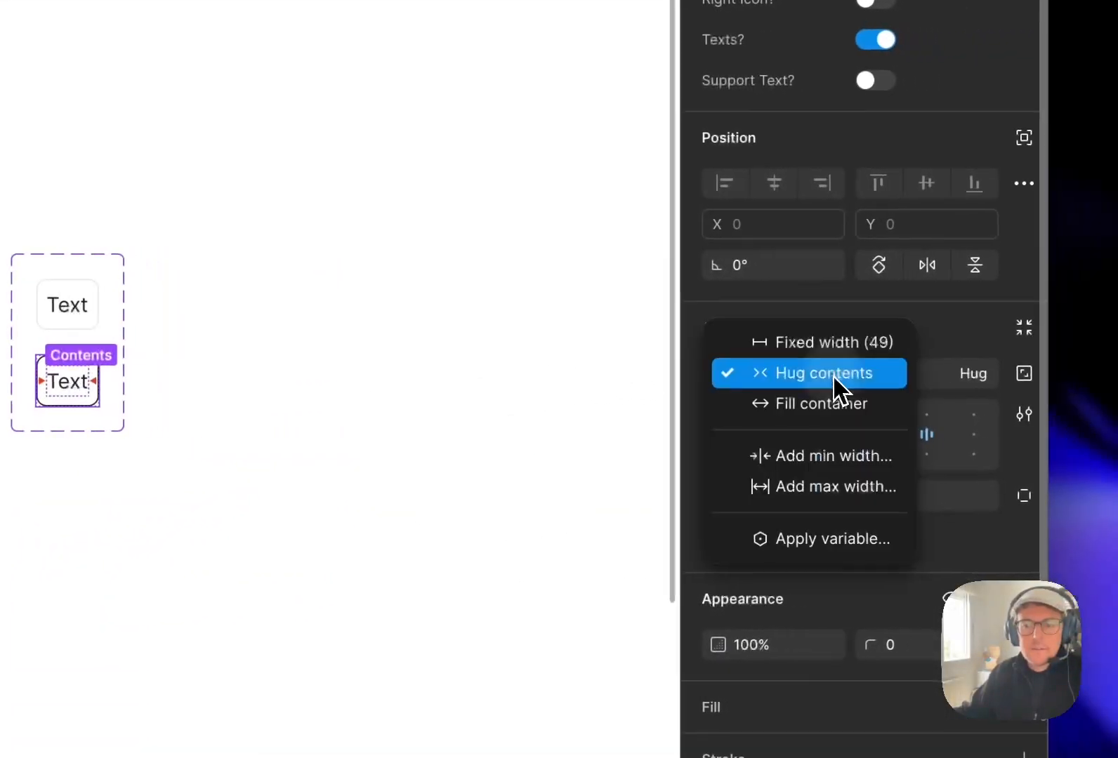
left_click(1061, 411)
left_click(240, 499)
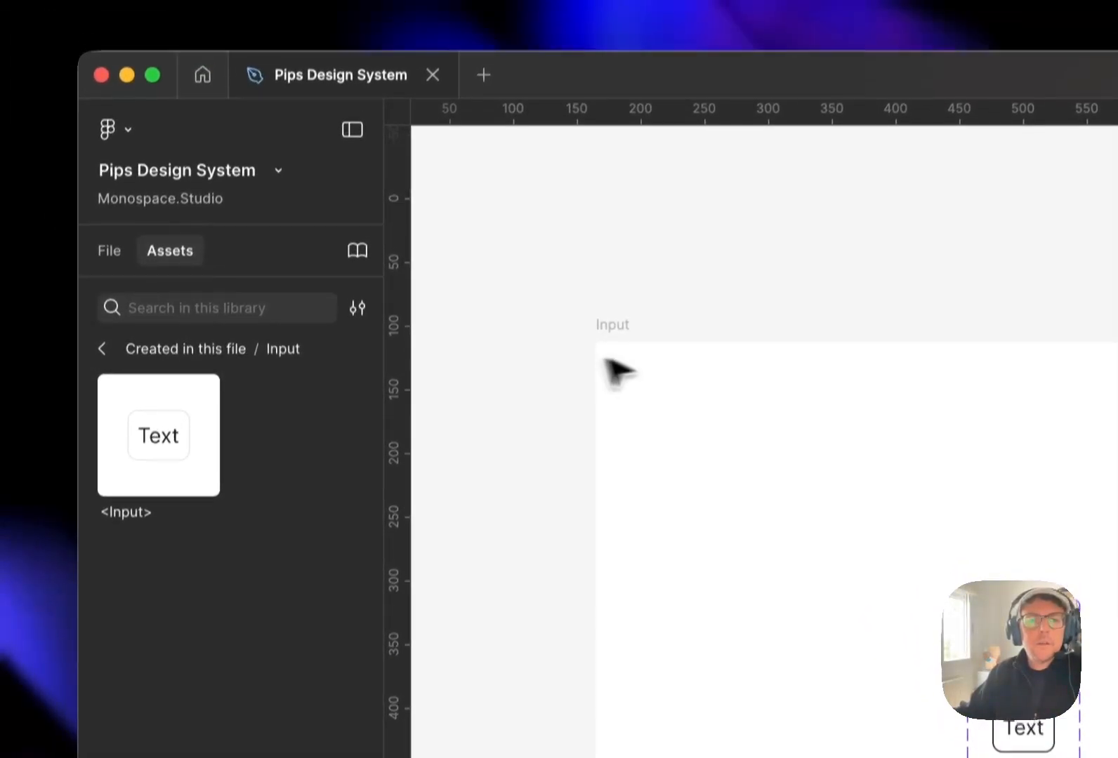
Return to the Field page to check the widened <Input> instance.
left_click(113, 277)
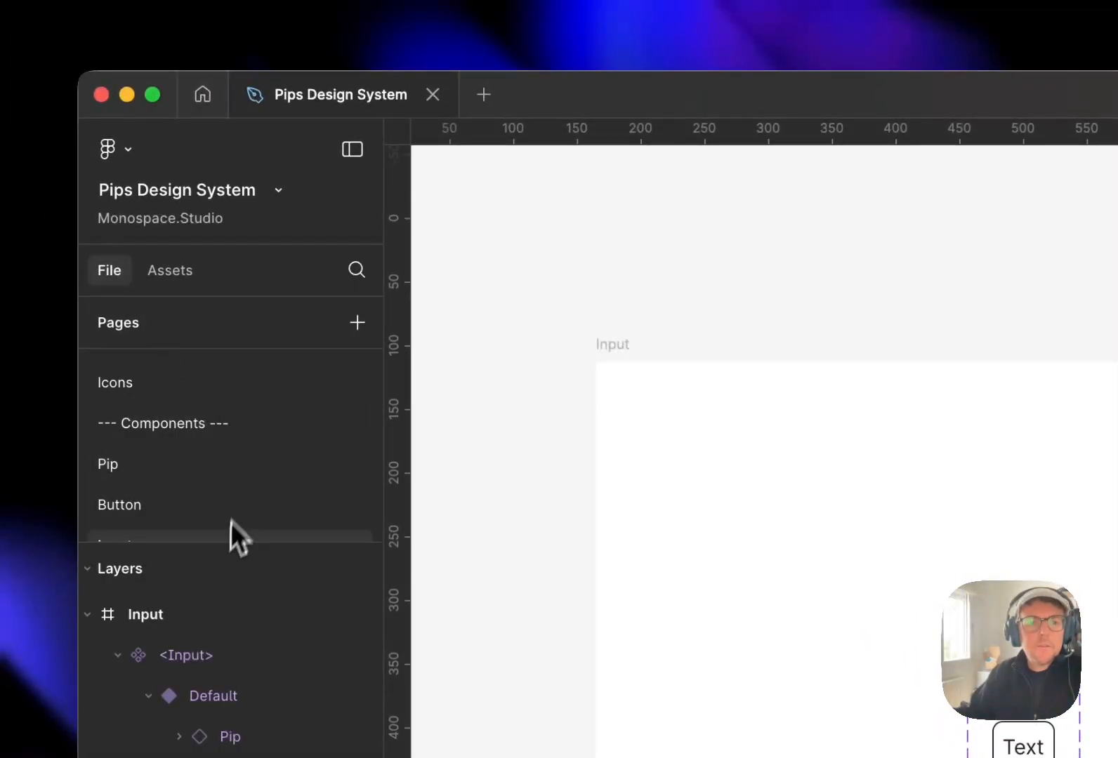
scroll(224, 513, "down", 2)
left_click(205, 495)
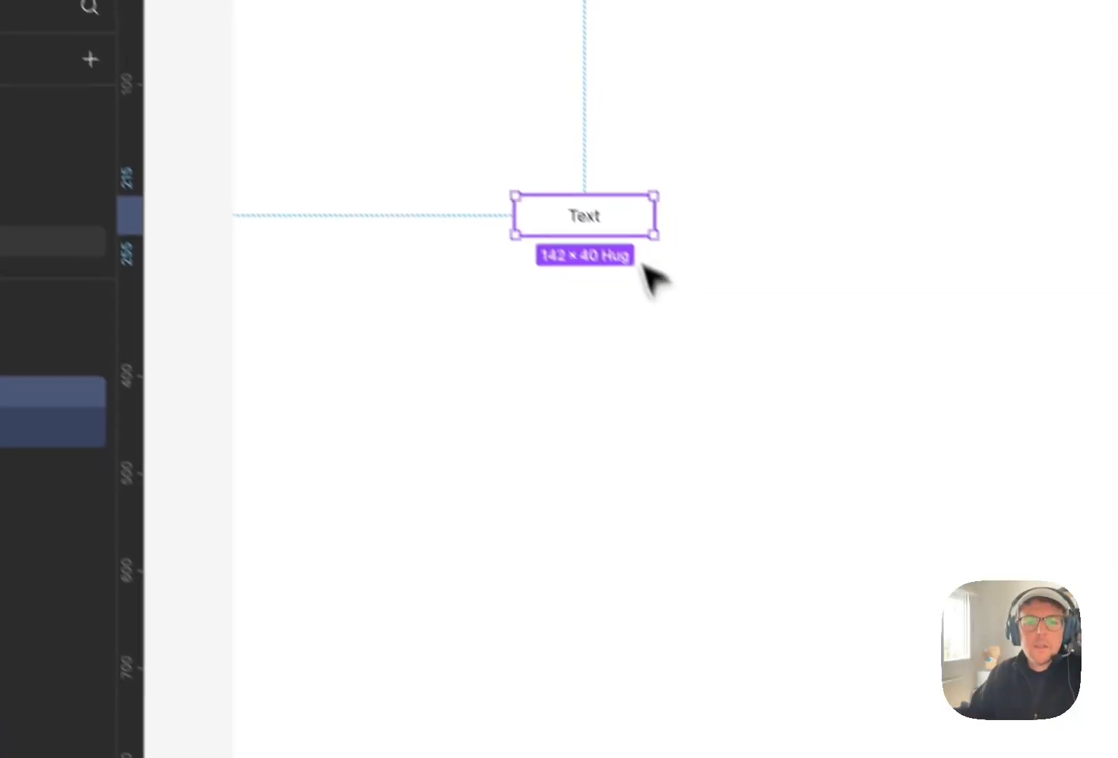
Go to the main component of the Pip nested in the input and align its auto layout content left.
double_click(555, 178)
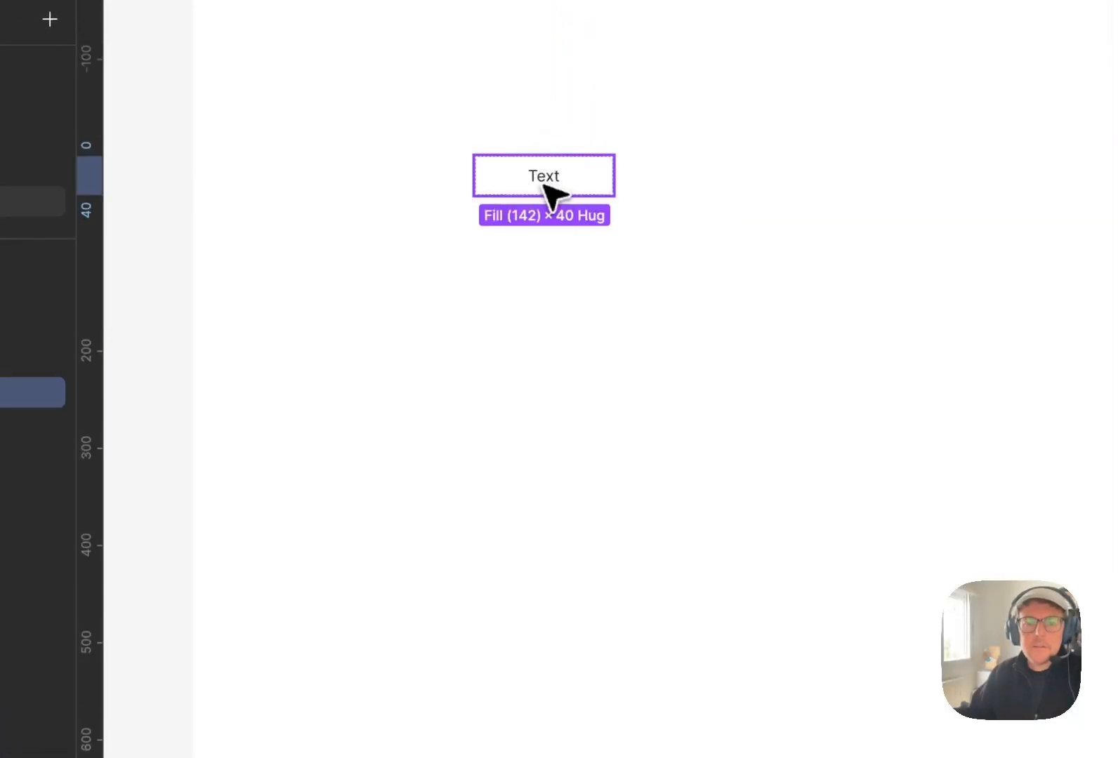
right_click(546, 188)
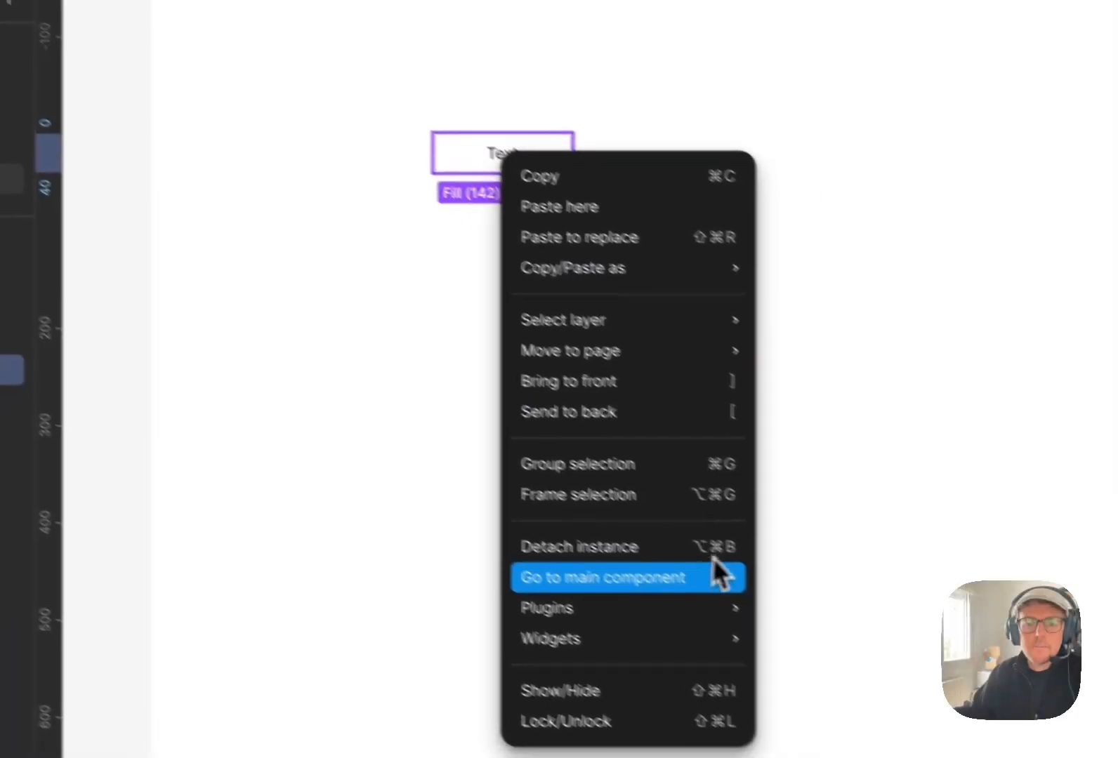
left_click(761, 598)
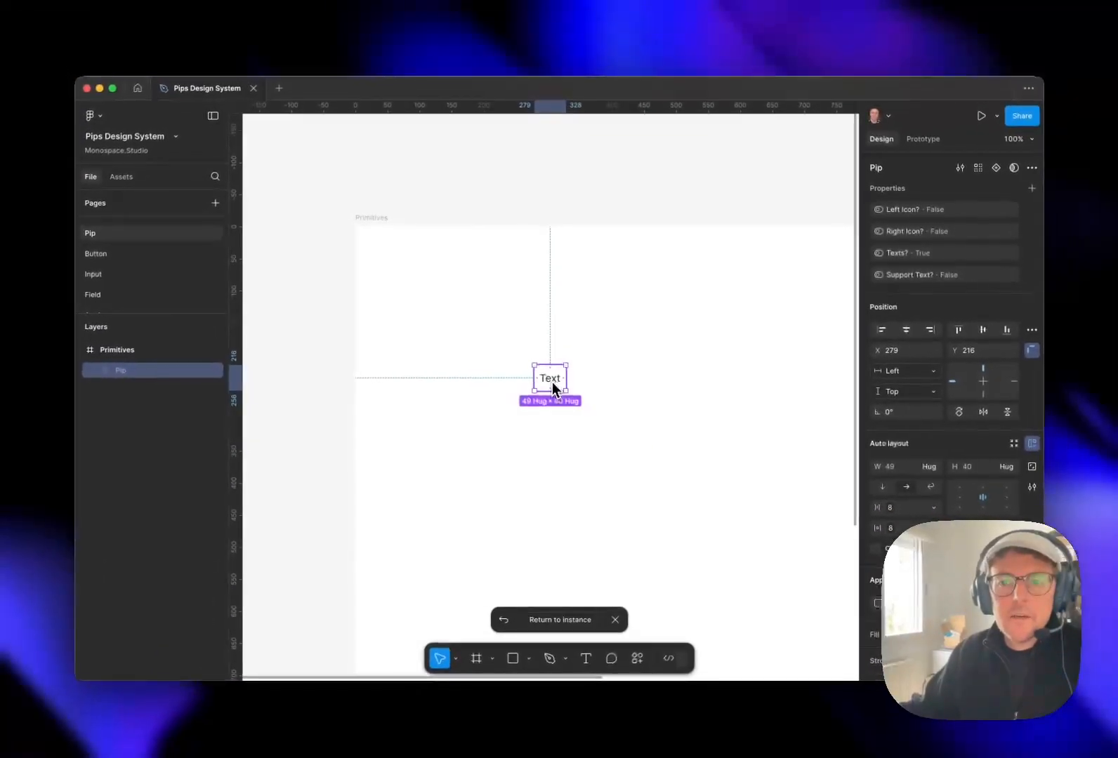
left_click(956, 496)
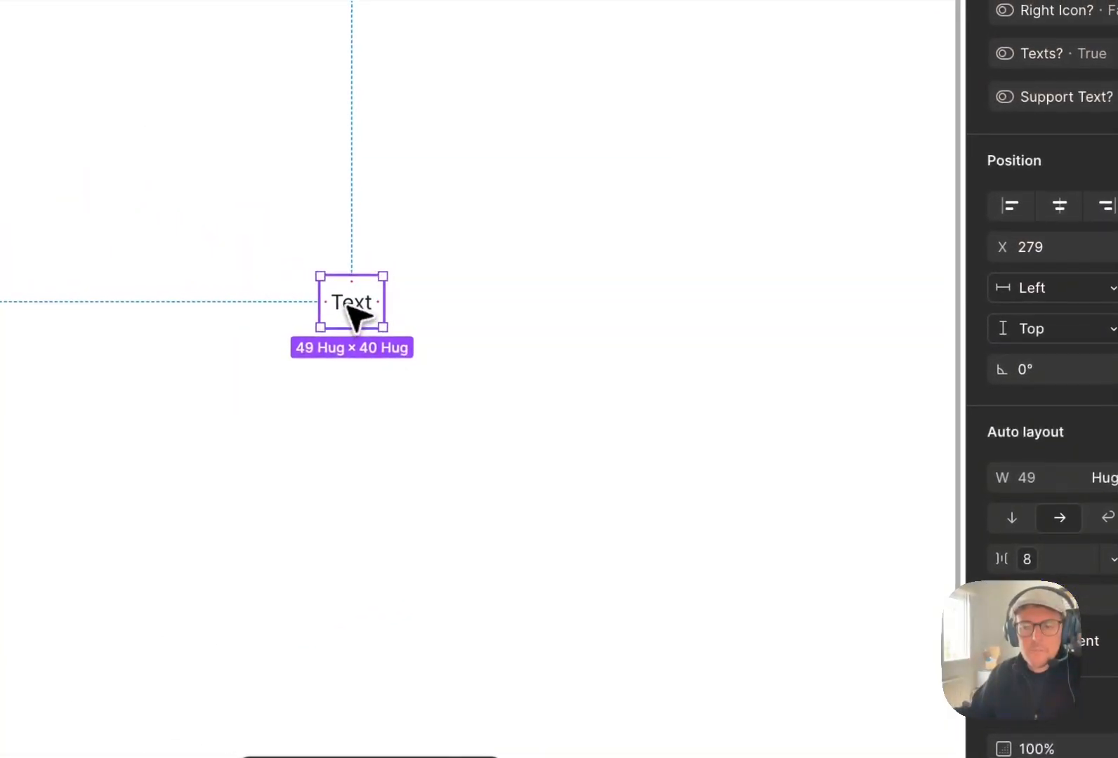
Examine the Pip's Texts layer and the text inside it, and return to the Field page.
double_click(347, 309)
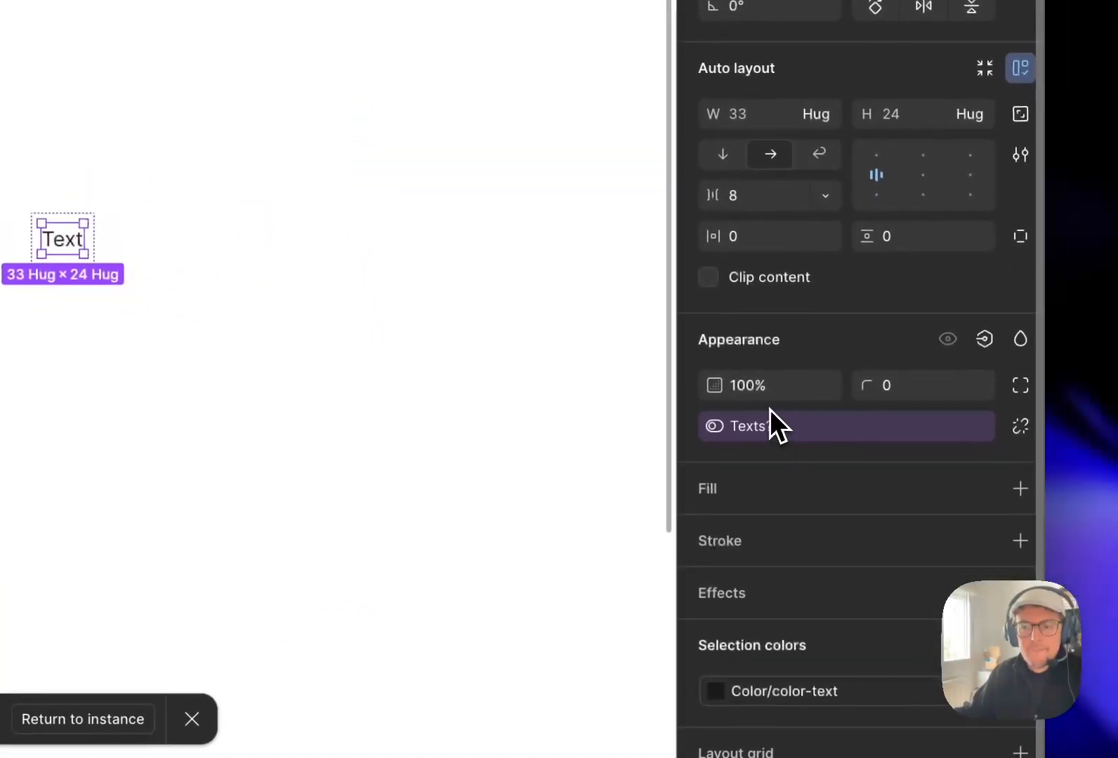
double_click(63, 239)
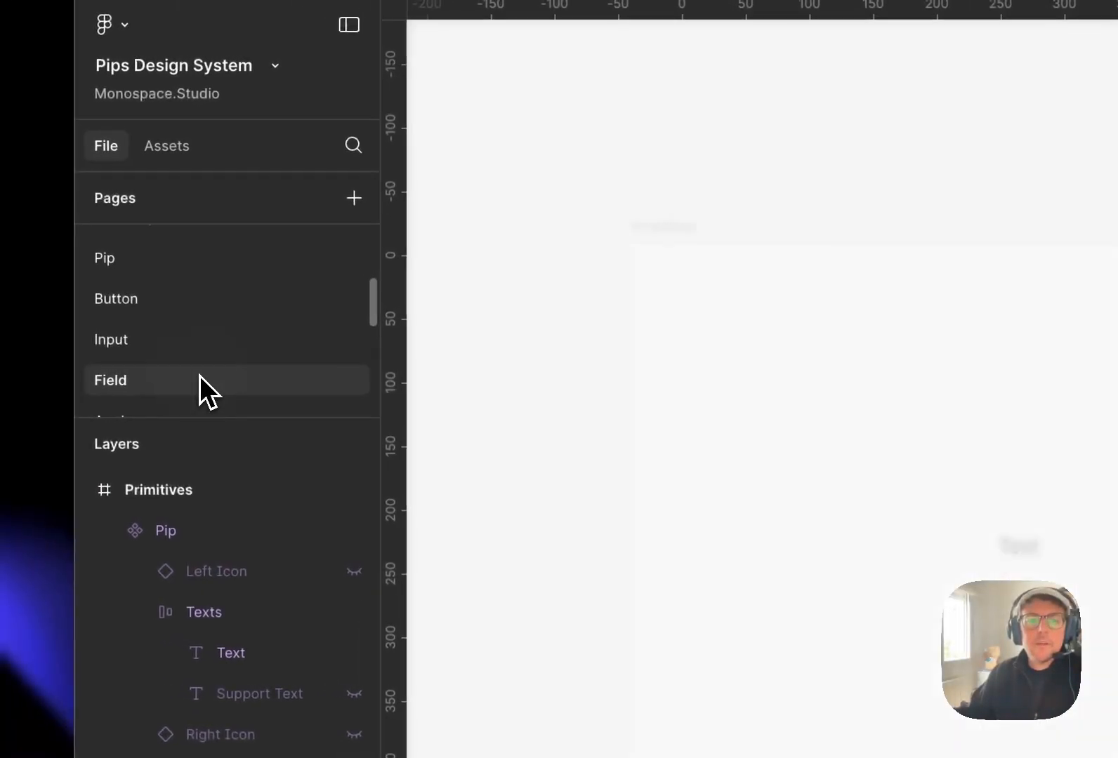
left_click(201, 379)
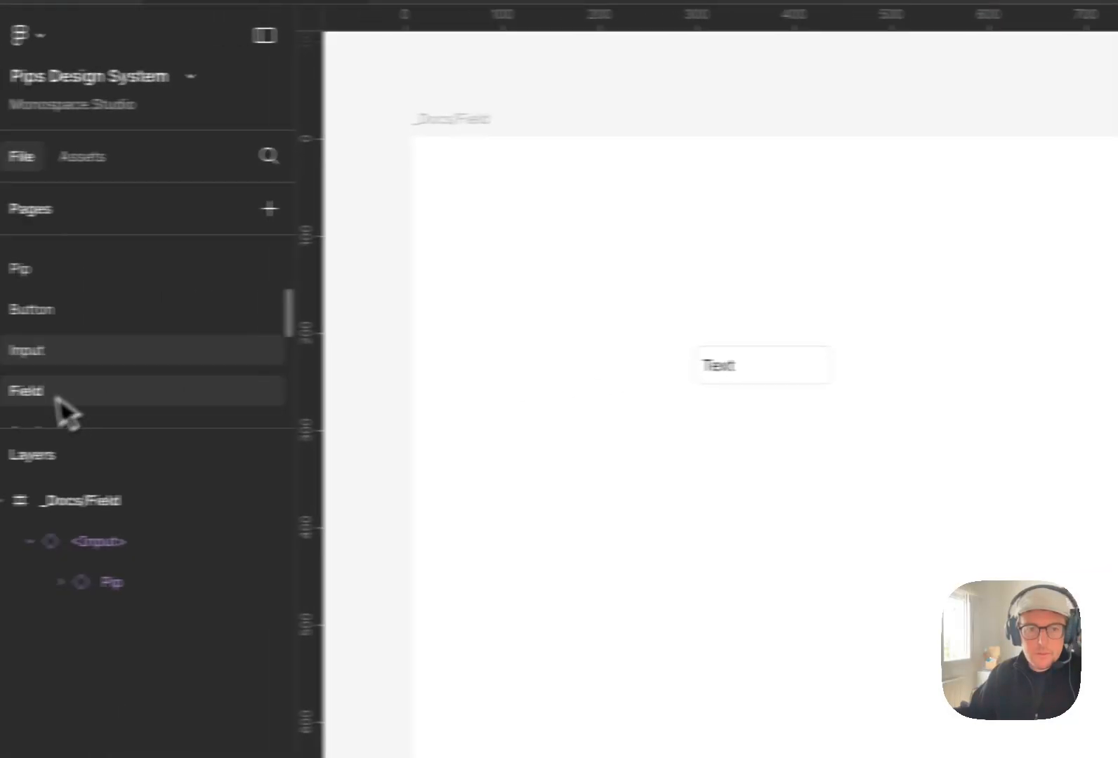
Open the Button page and examine the Default and Hover variants of both button types.
left_click(14, 321)
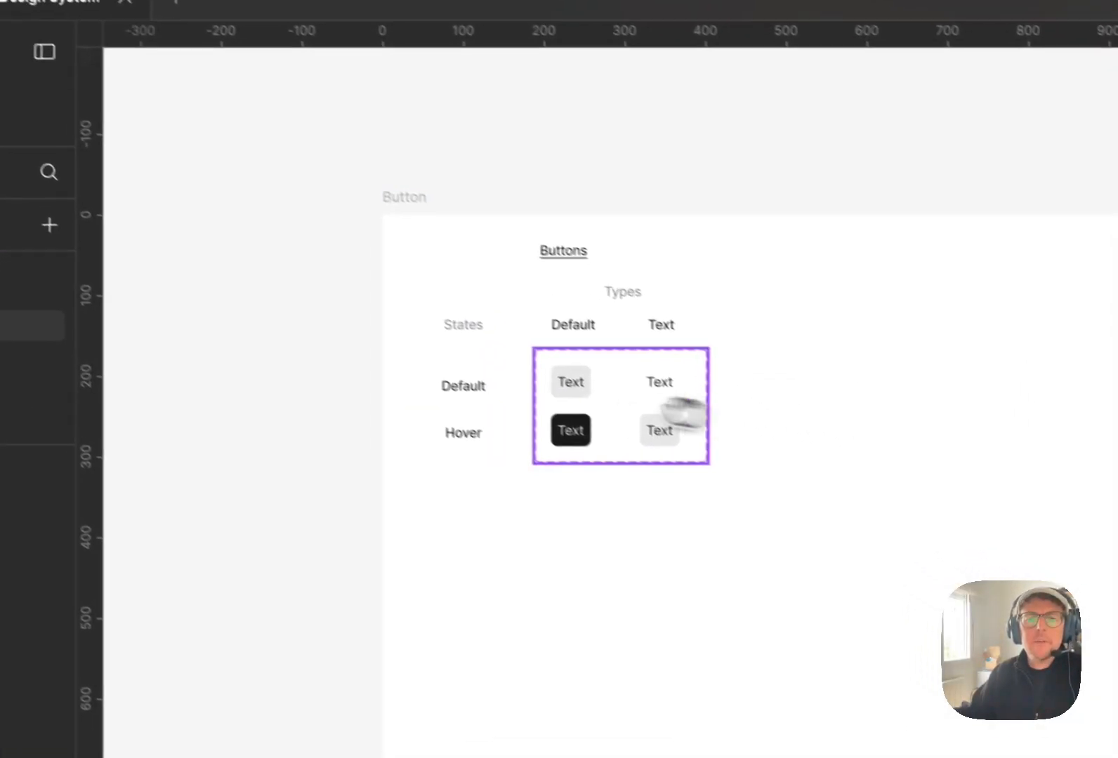
scroll(534, 388, "up", 3)
left_click_drag(682, 406, 656, 447)
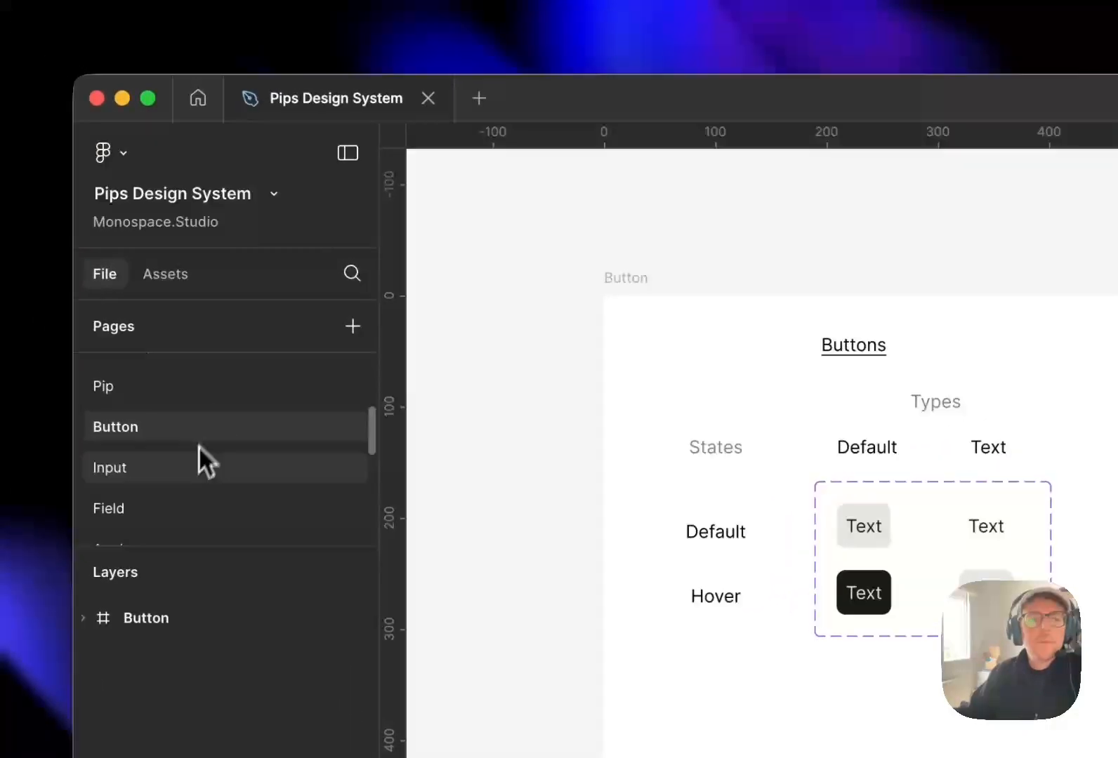
Return to the Field page and widen the <Input> instance to 162.
left_click(199, 470)
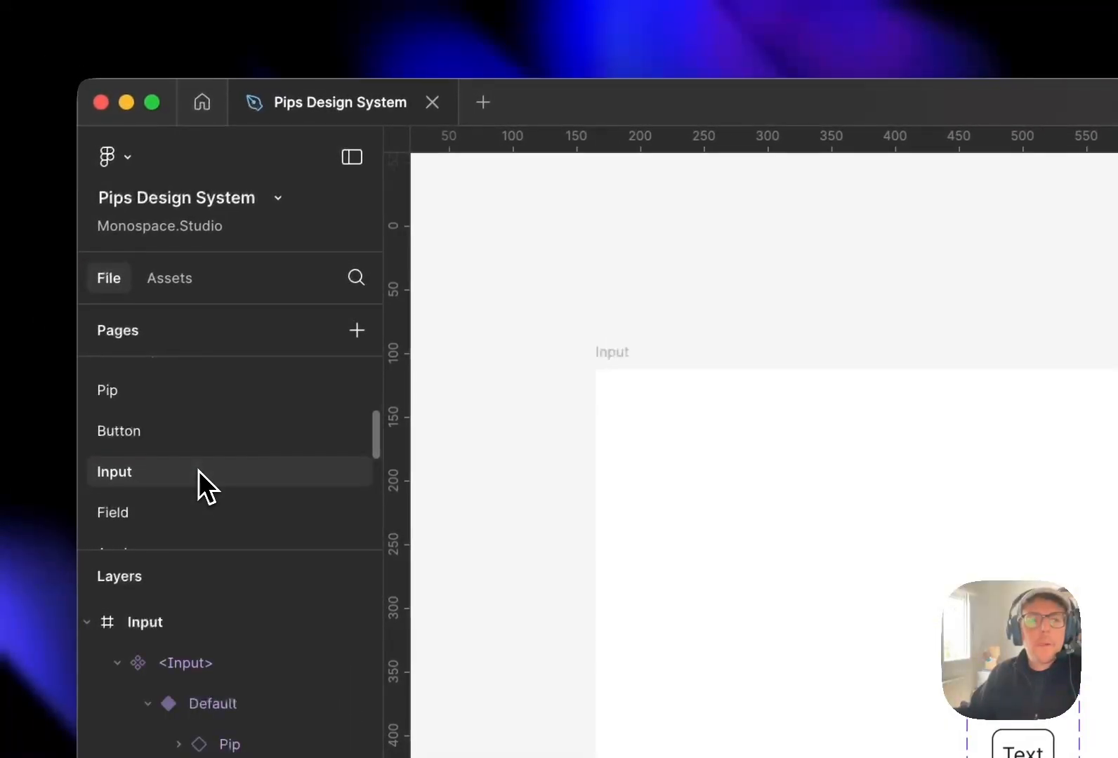
left_click(171, 507)
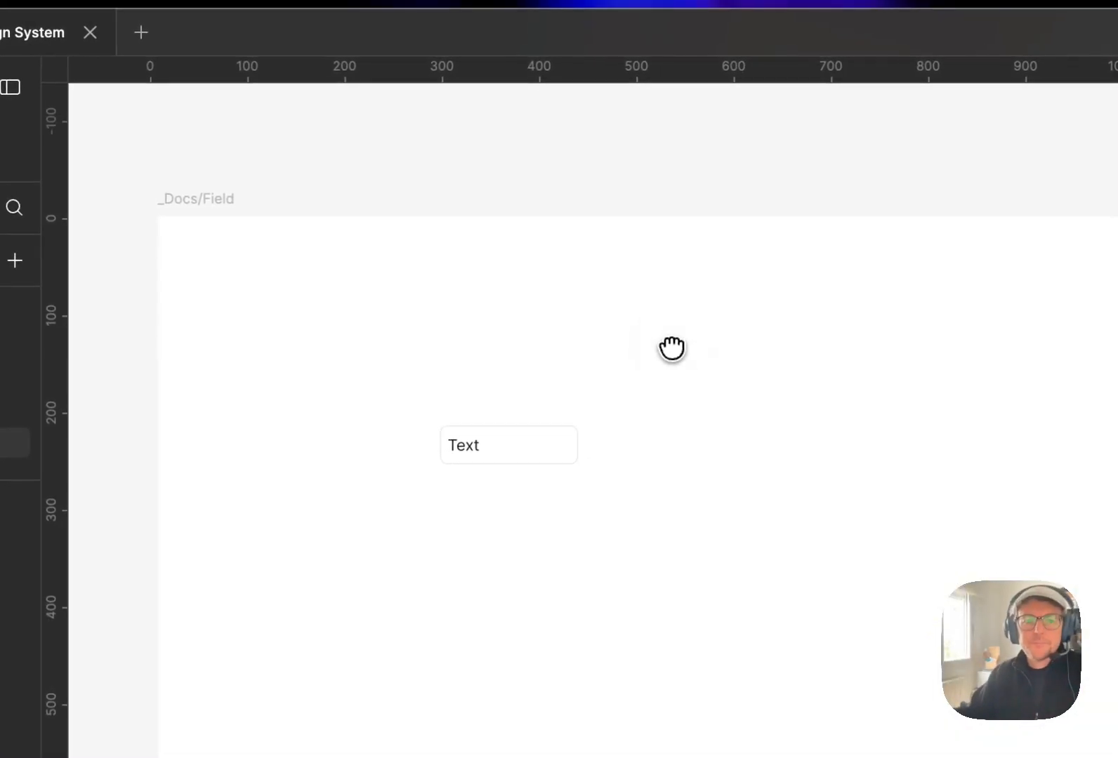
left_click_drag(672, 347, 658, 336)
left_click(502, 443)
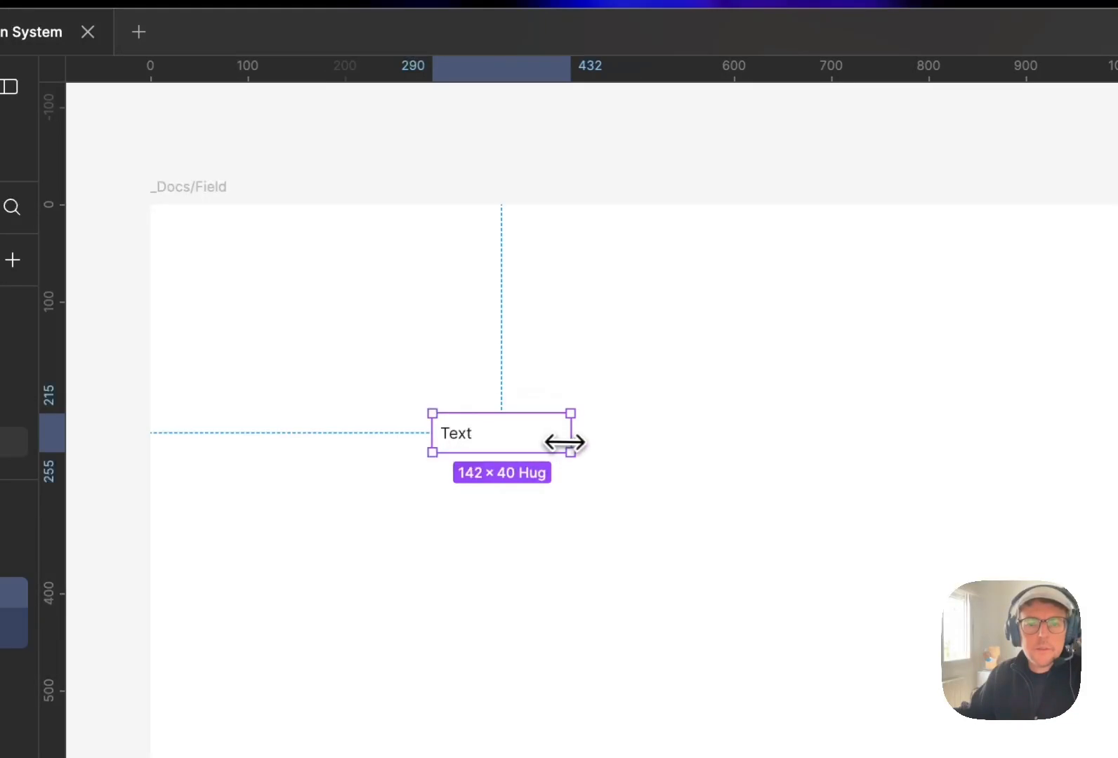
left_click(592, 500)
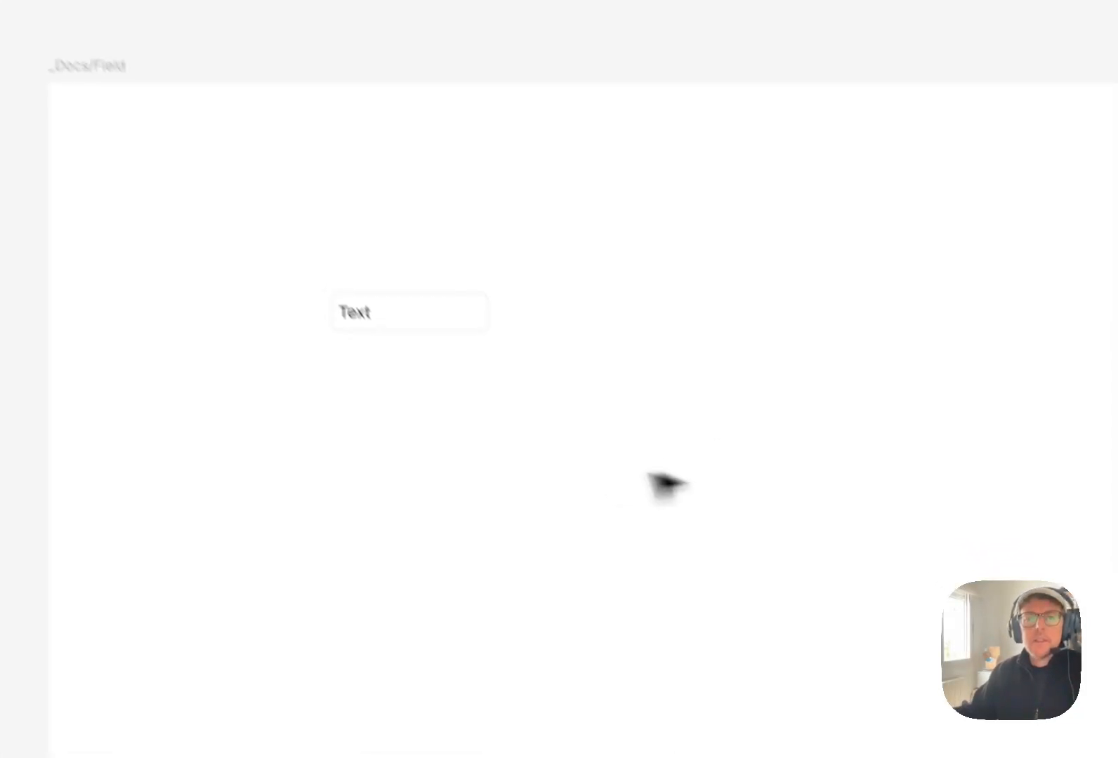
Add a "Label" text with the color-text fill above the input, and duplicate it below the input.
key("t")
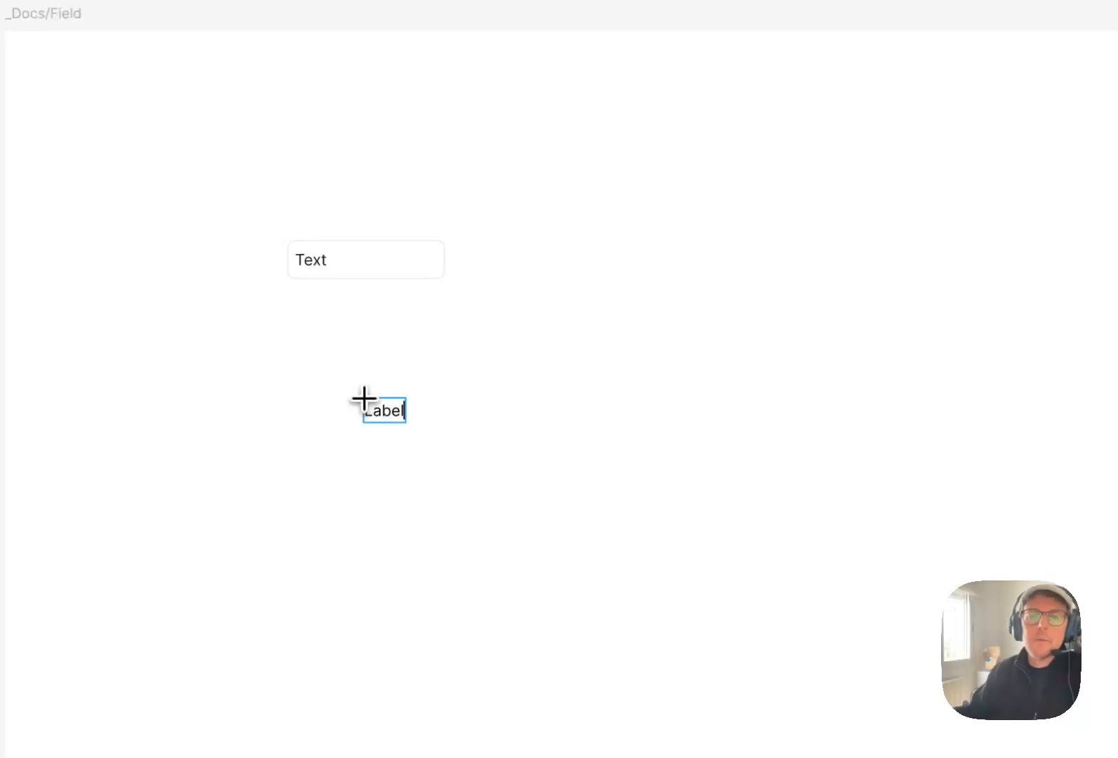
key("Escape")
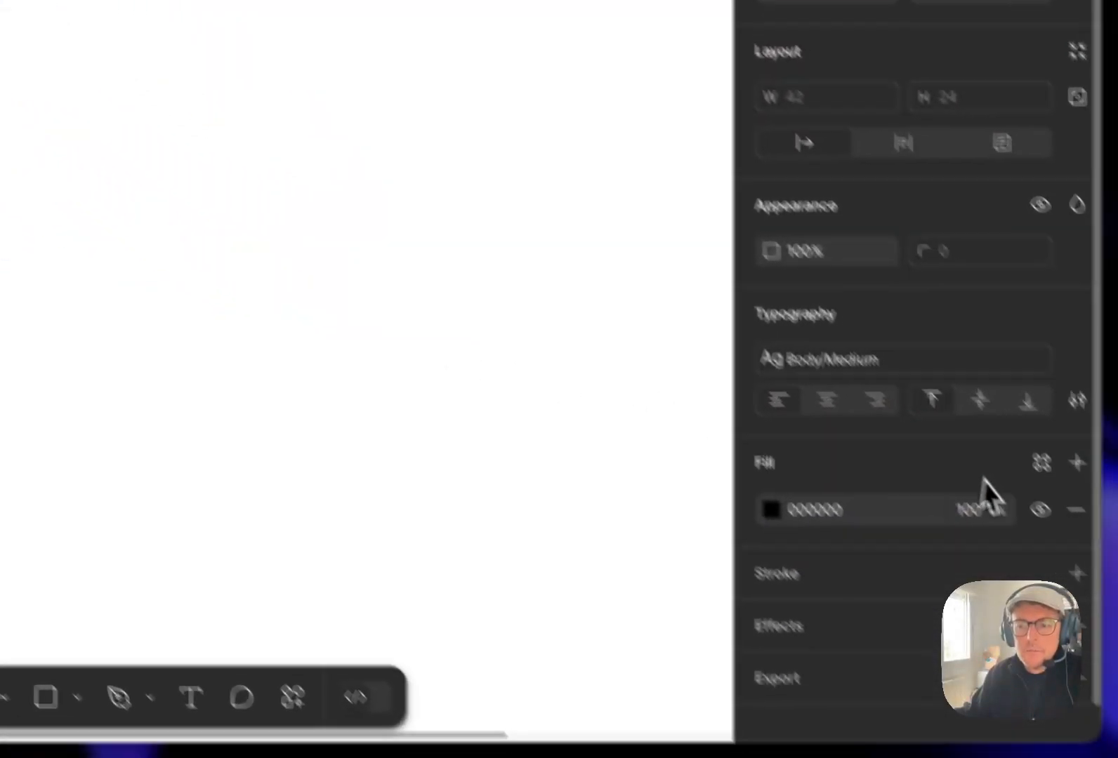
left_click(771, 510)
left_click(771, 510)
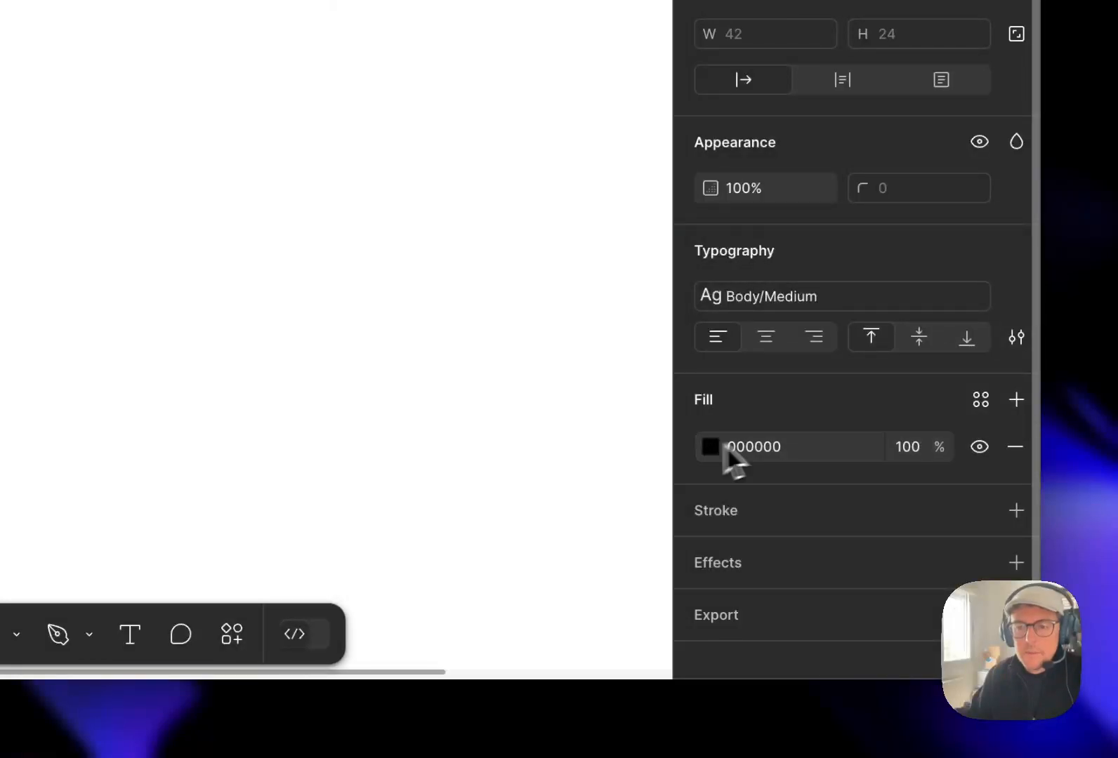
left_click(980, 404)
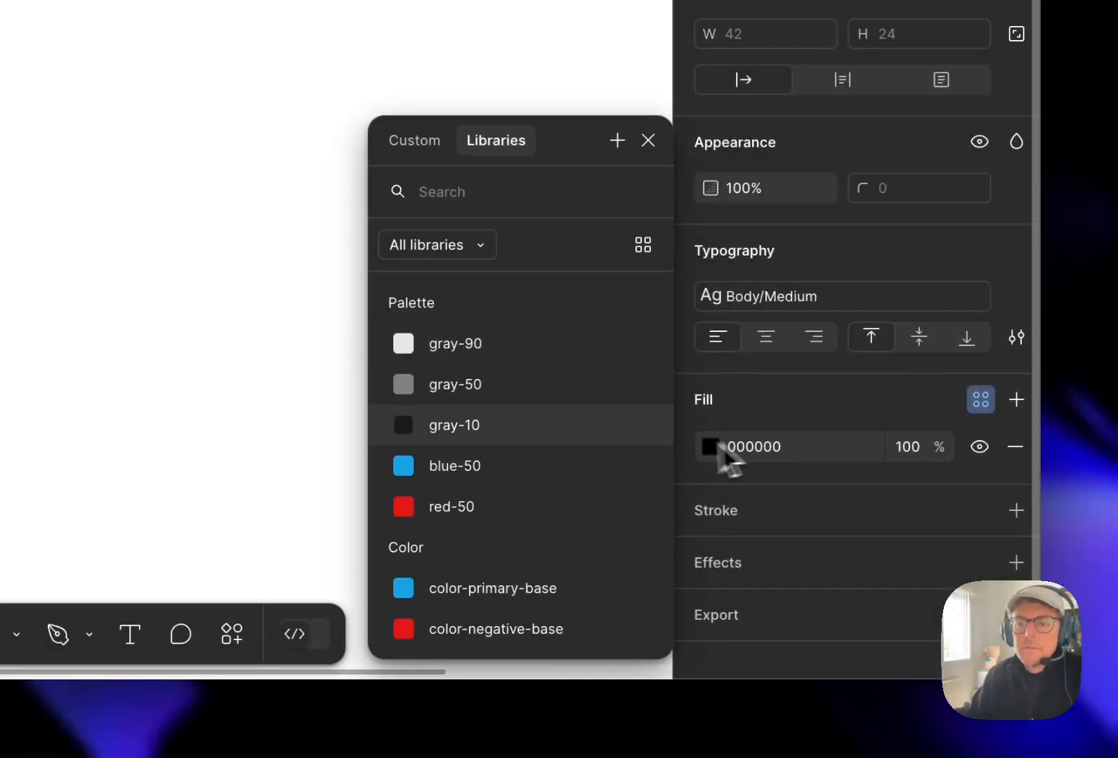
left_click(773, 427)
left_click(712, 447)
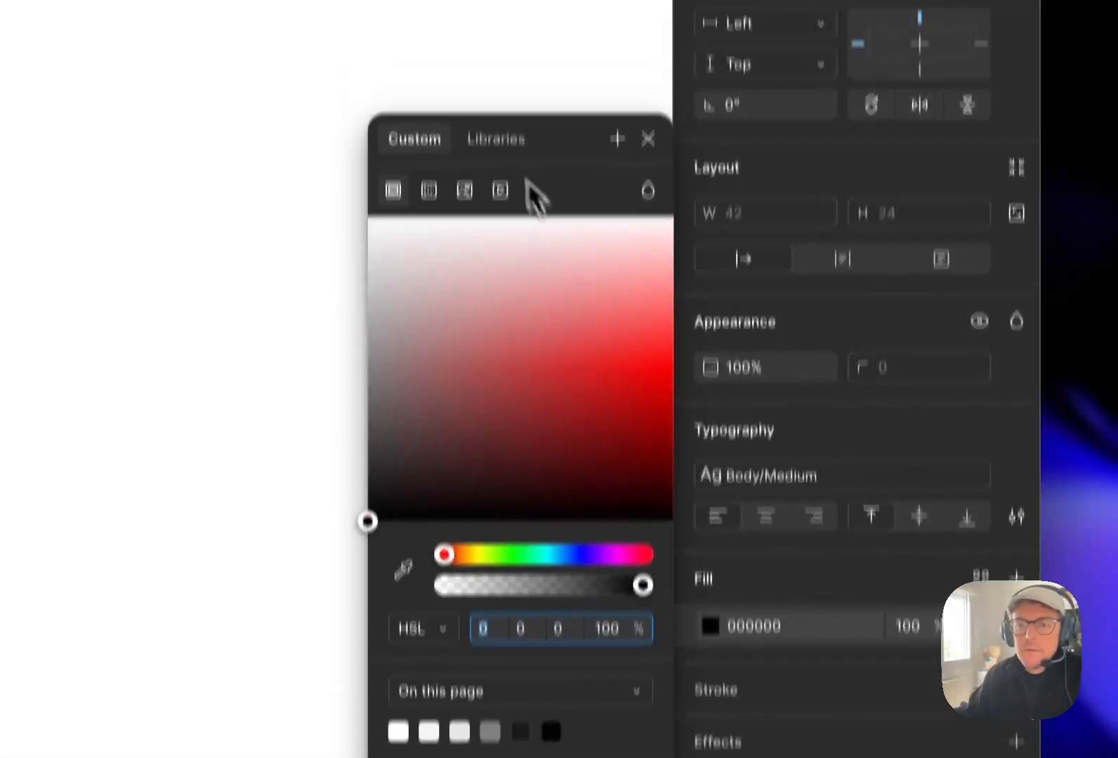
left_click(495, 139)
scroll(517, 482, "down", 5)
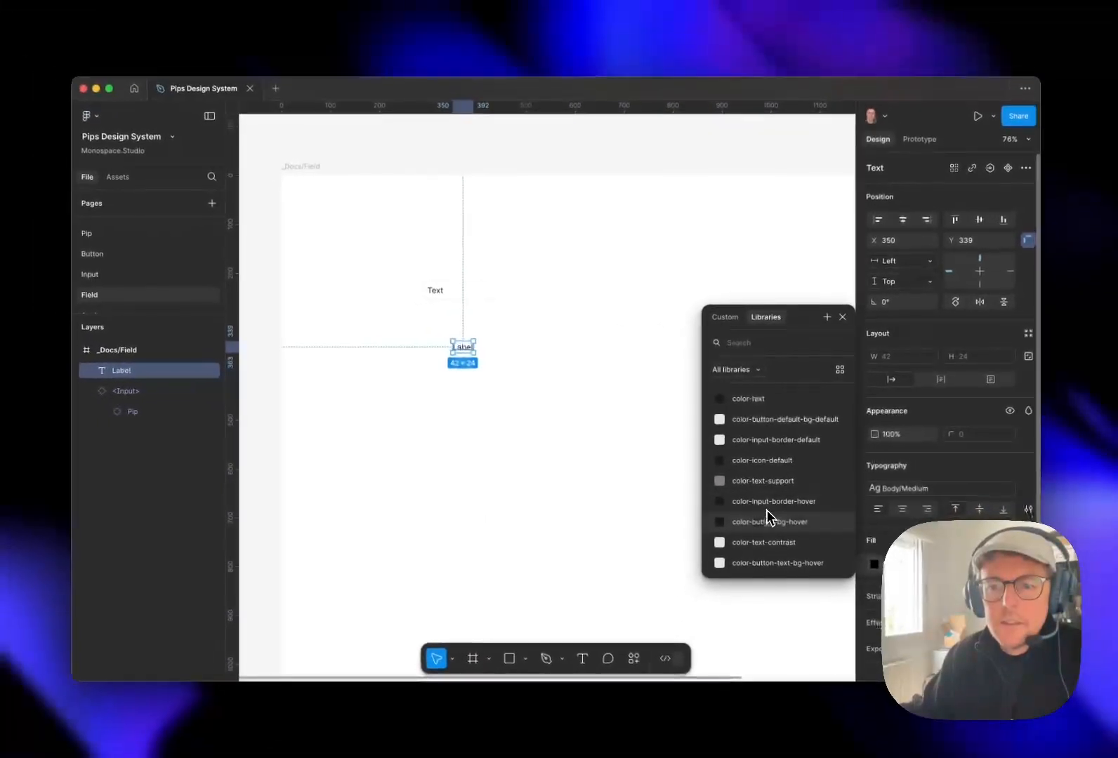
scroll(773, 480, "up", 1)
left_click(776, 420)
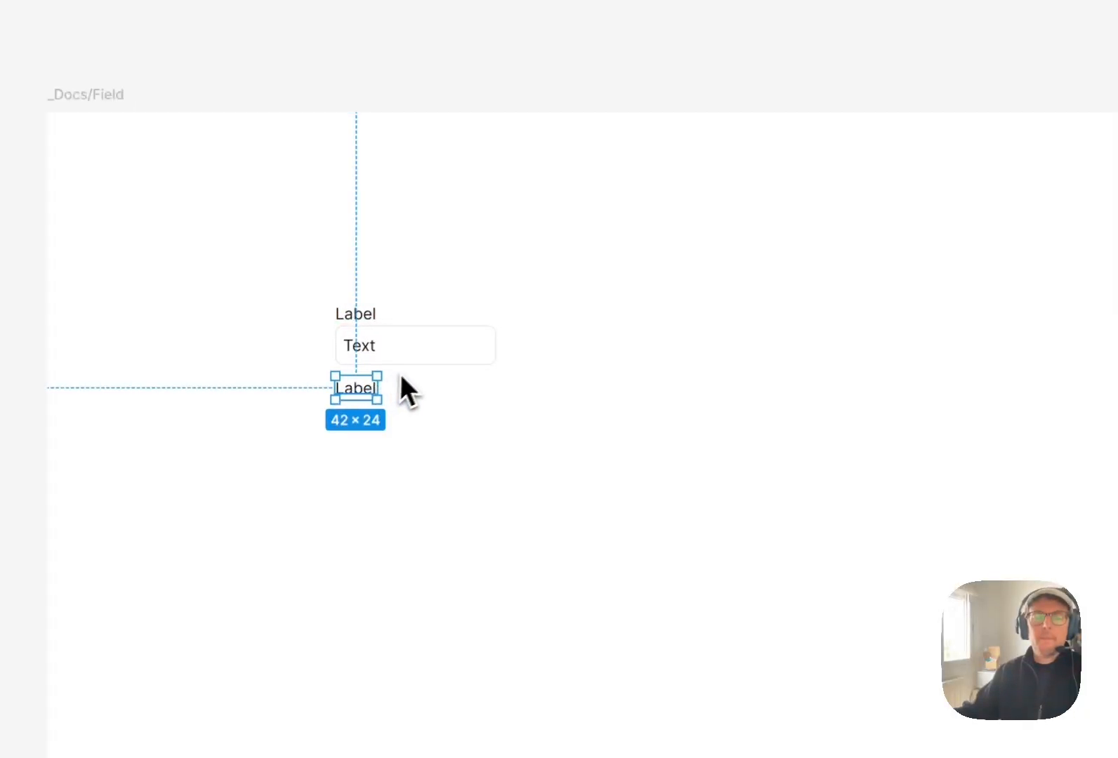
Set the lower label's text style to Body/Small and place it just beneath the input.
scroll(399, 373, "up", 3)
left_click_drag(460, 451, 595, 496)
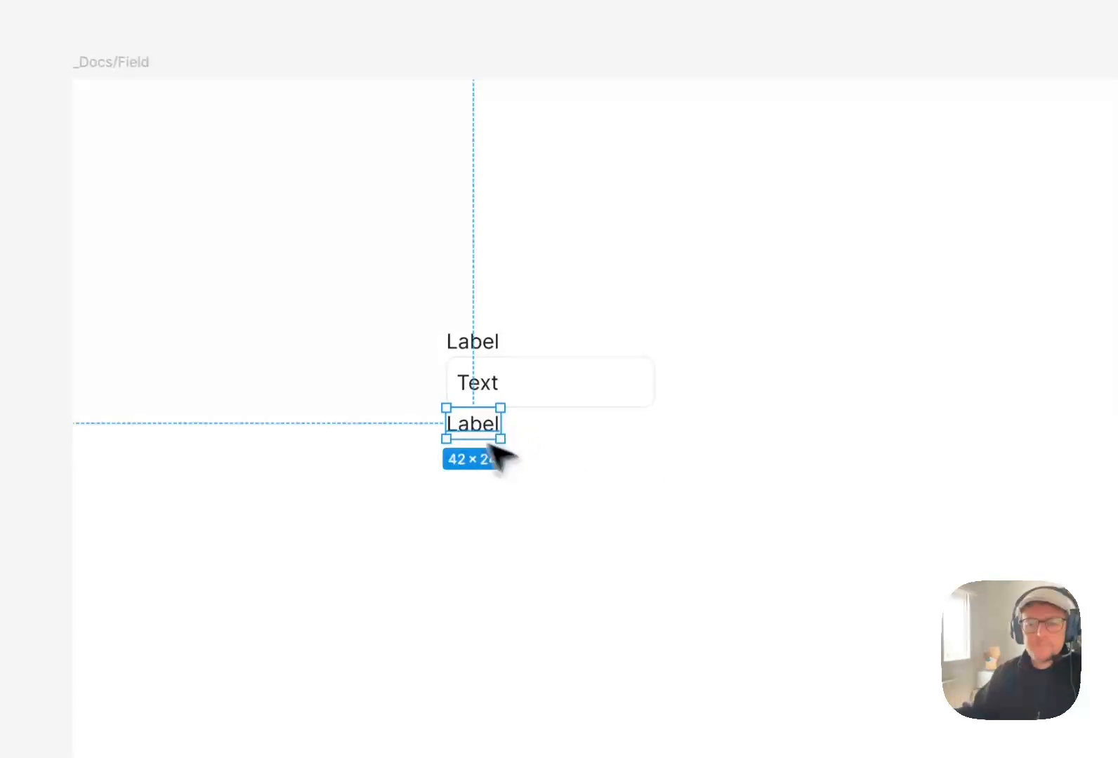
left_click(862, 308)
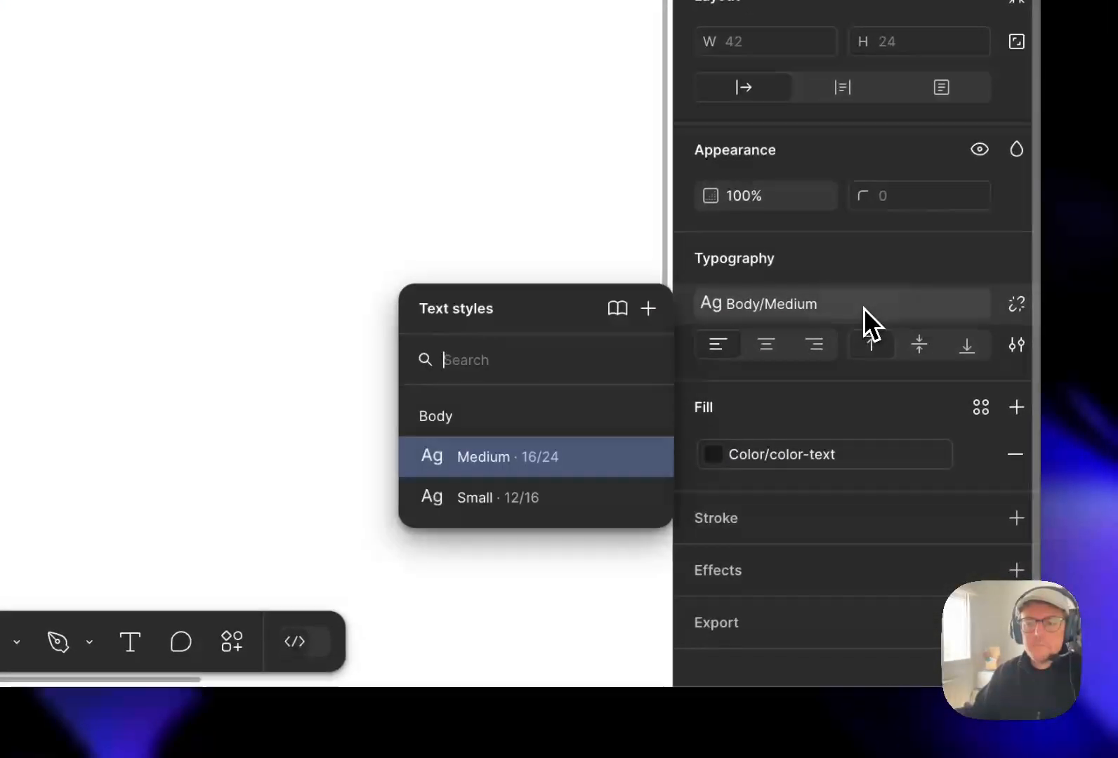
left_click(596, 491)
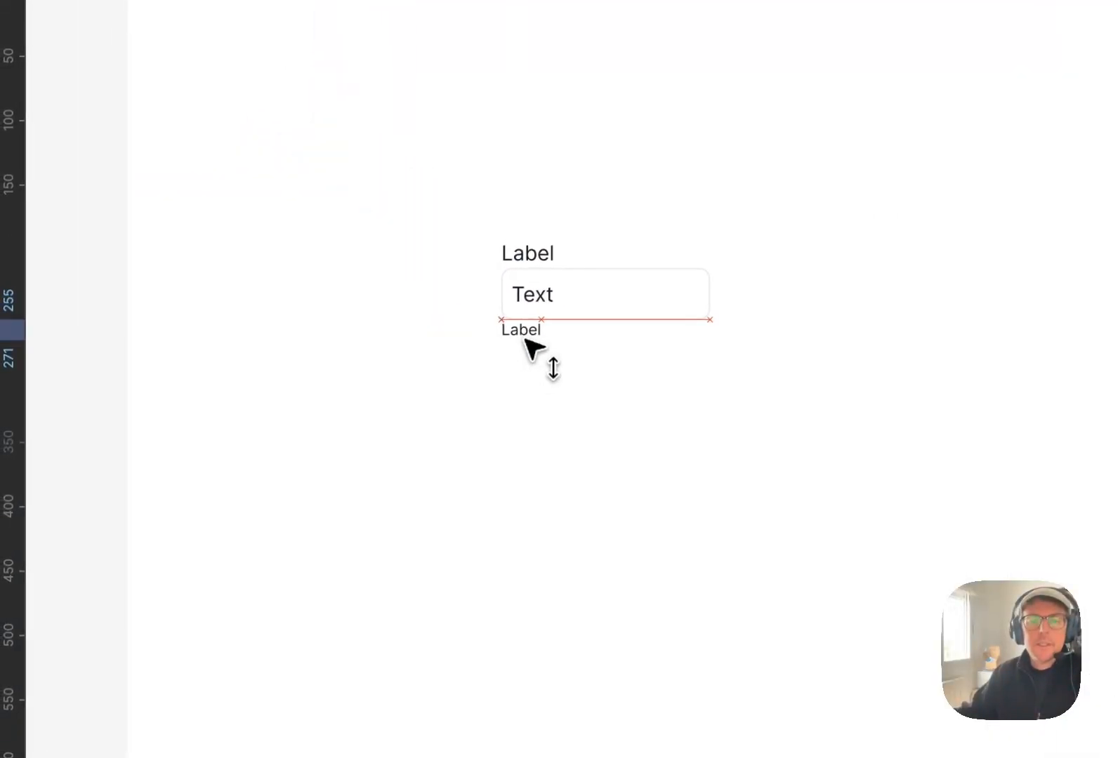
left_click(597, 376)
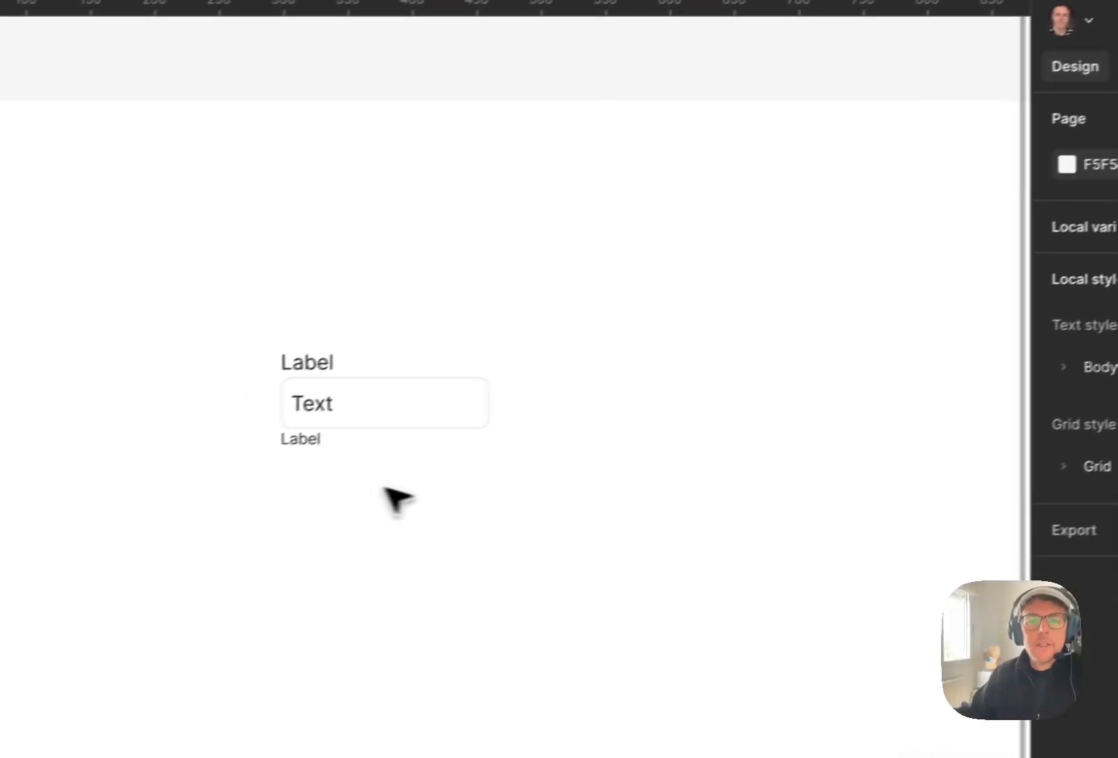
left_click(523, 330)
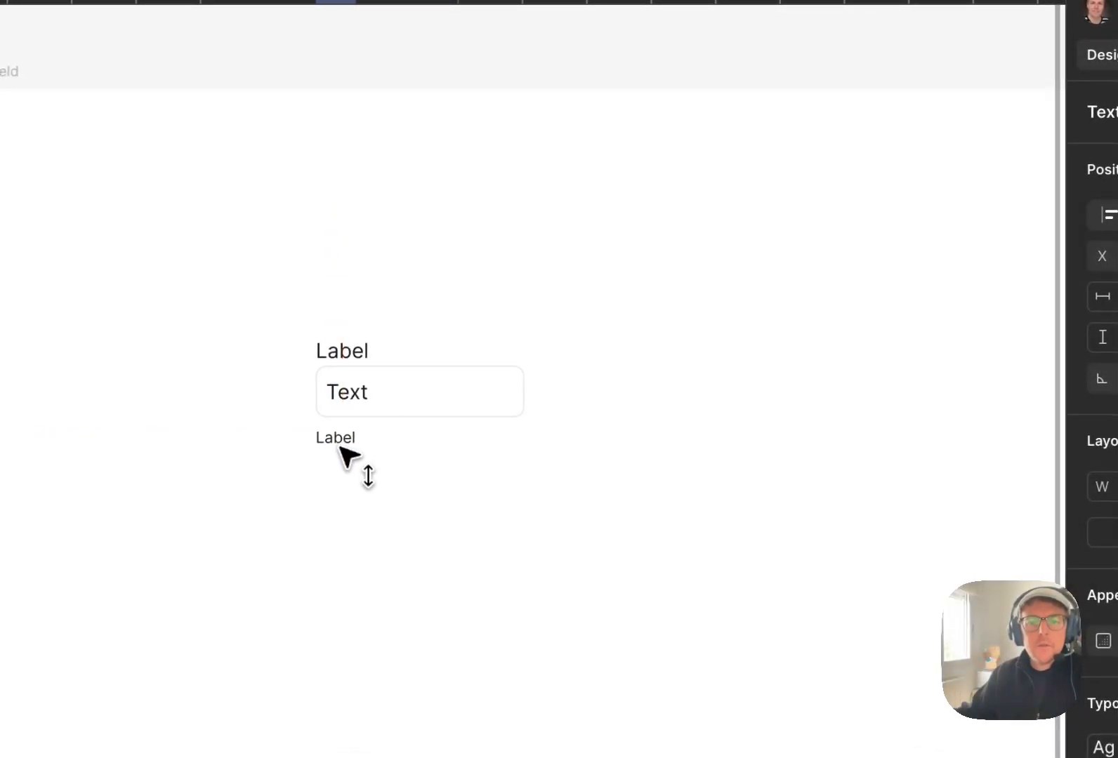
Wrap both labels and the input in a vertical auto layout and apply the spacing variable with value 2 as its gap.
left_click_drag(380, 298, 361, 481)
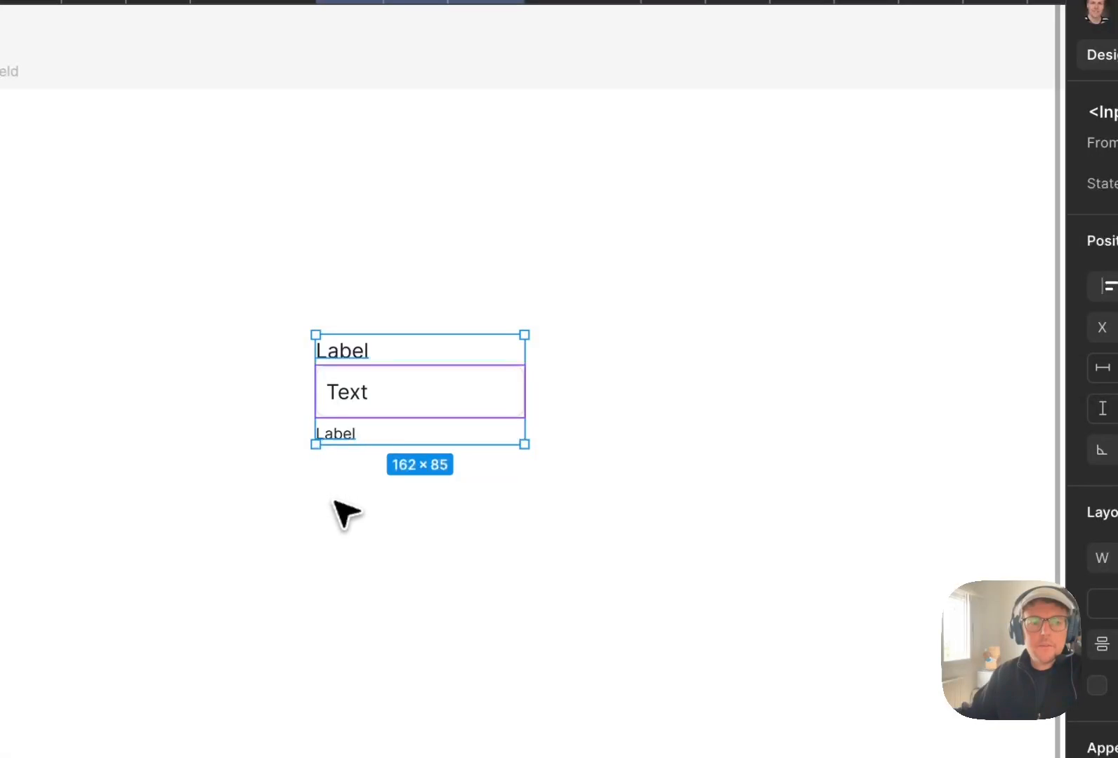
left_click(1105, 474)
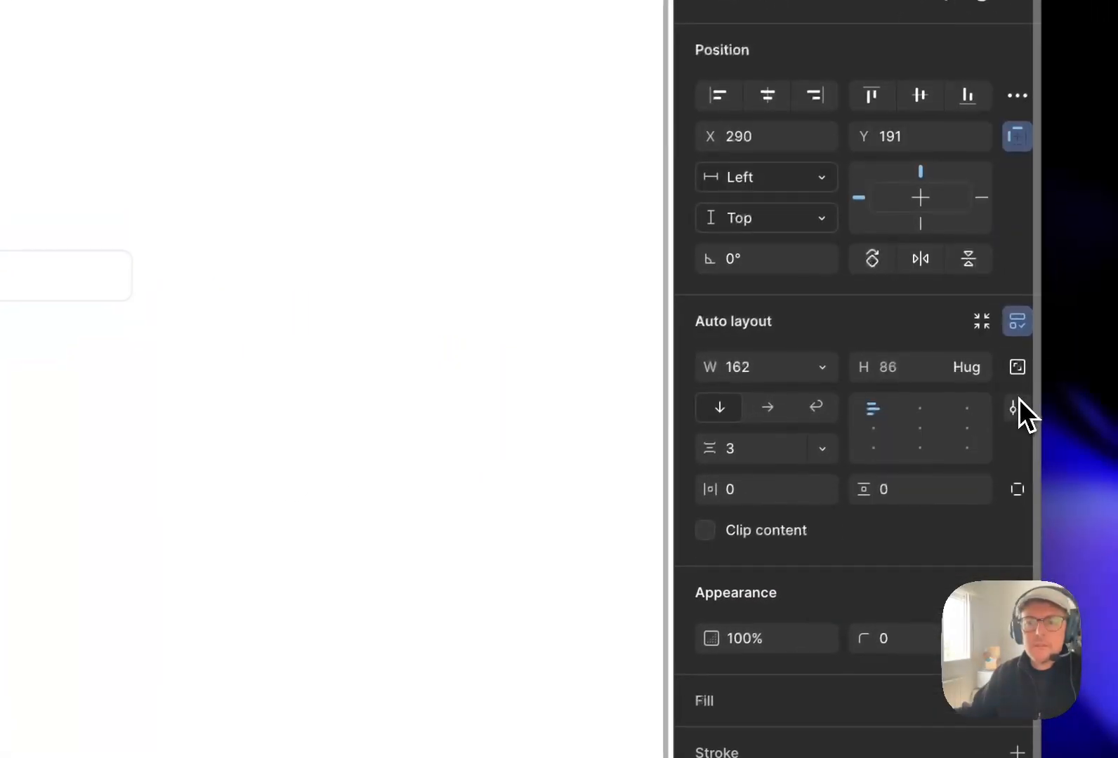
left_click(821, 379)
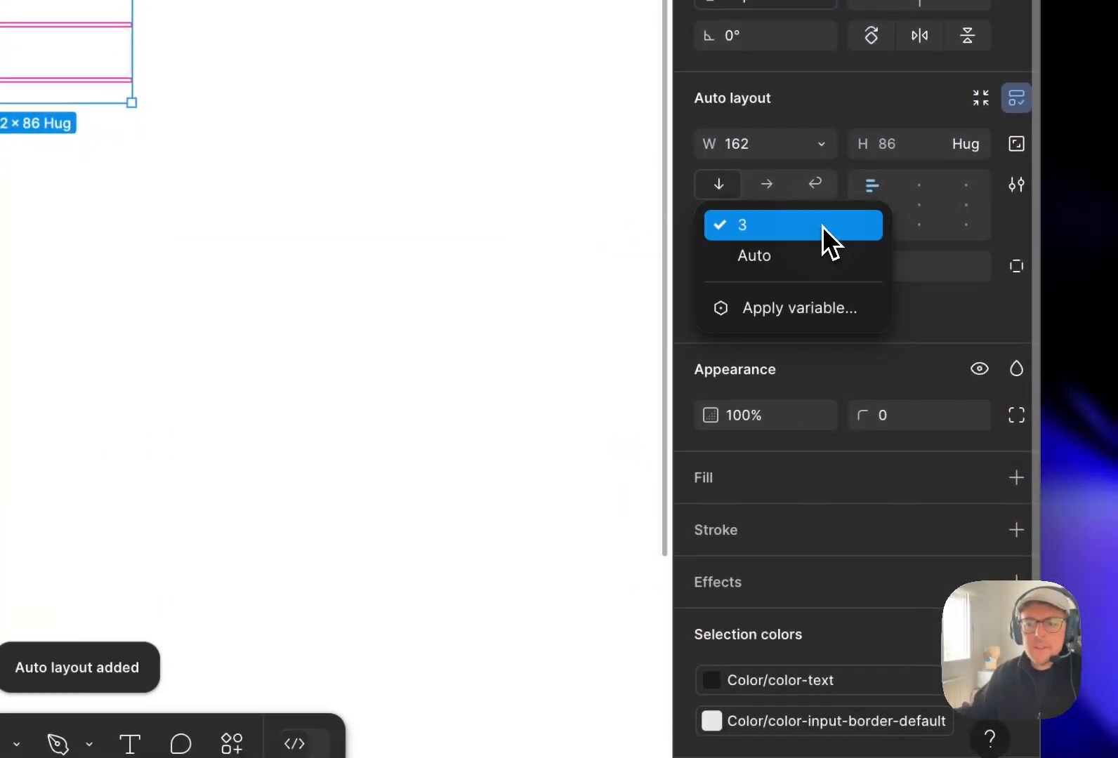
left_click(800, 307)
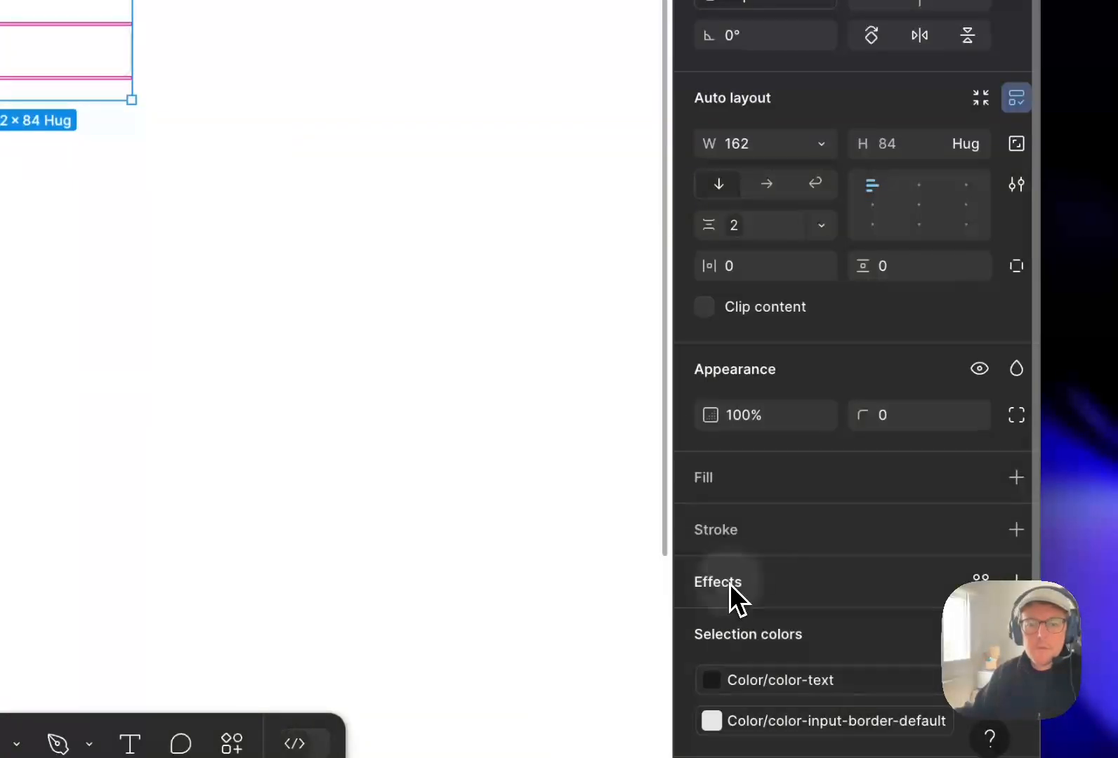
left_click(302, 106)
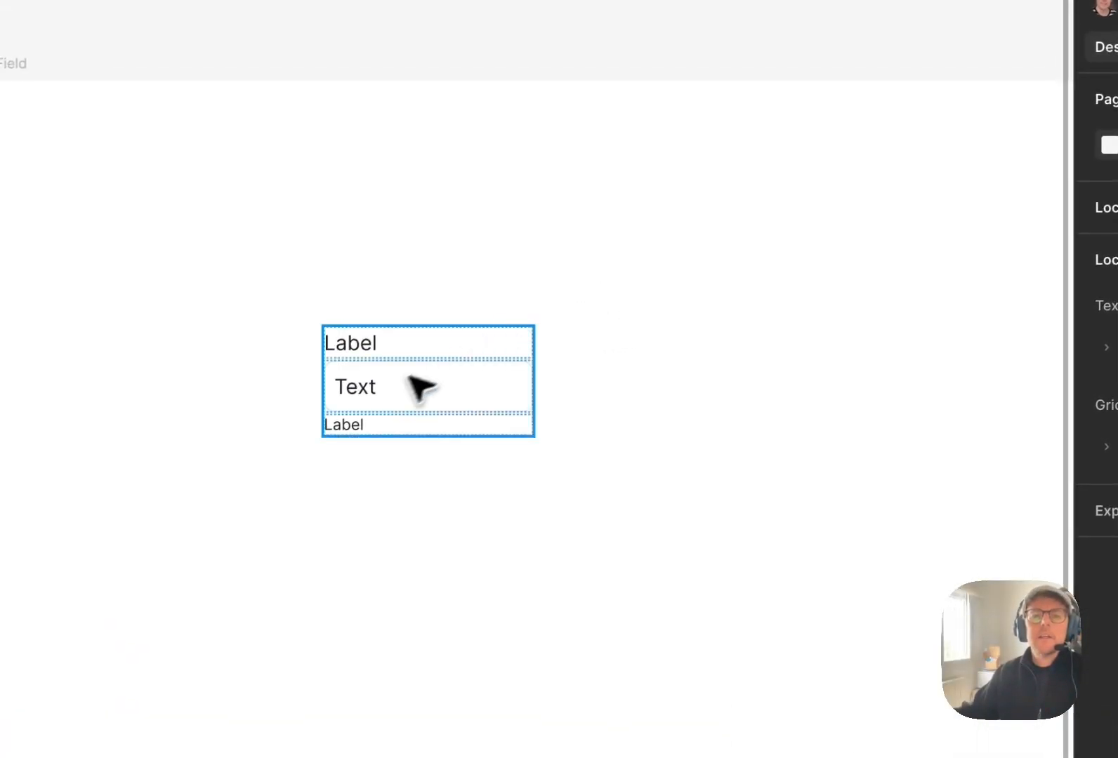
Set the text style of the label above the input to Body/Small.
left_click(453, 391)
left_click(608, 368)
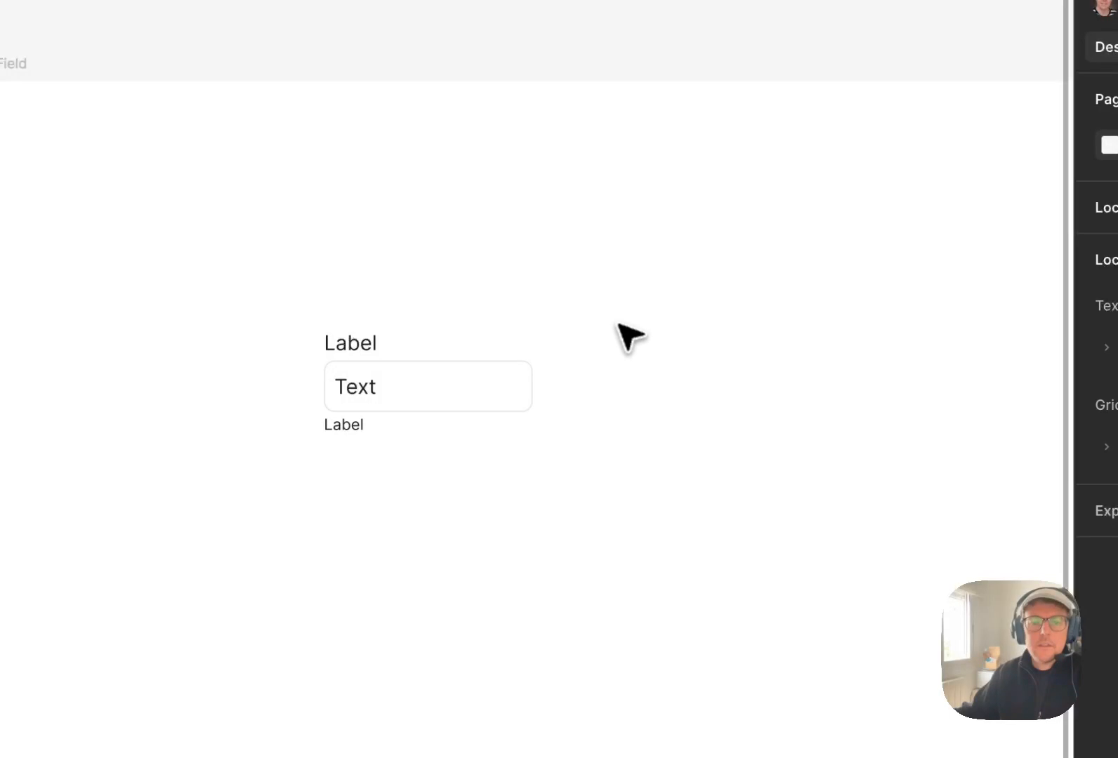
double_click(355, 358)
left_click(728, 617)
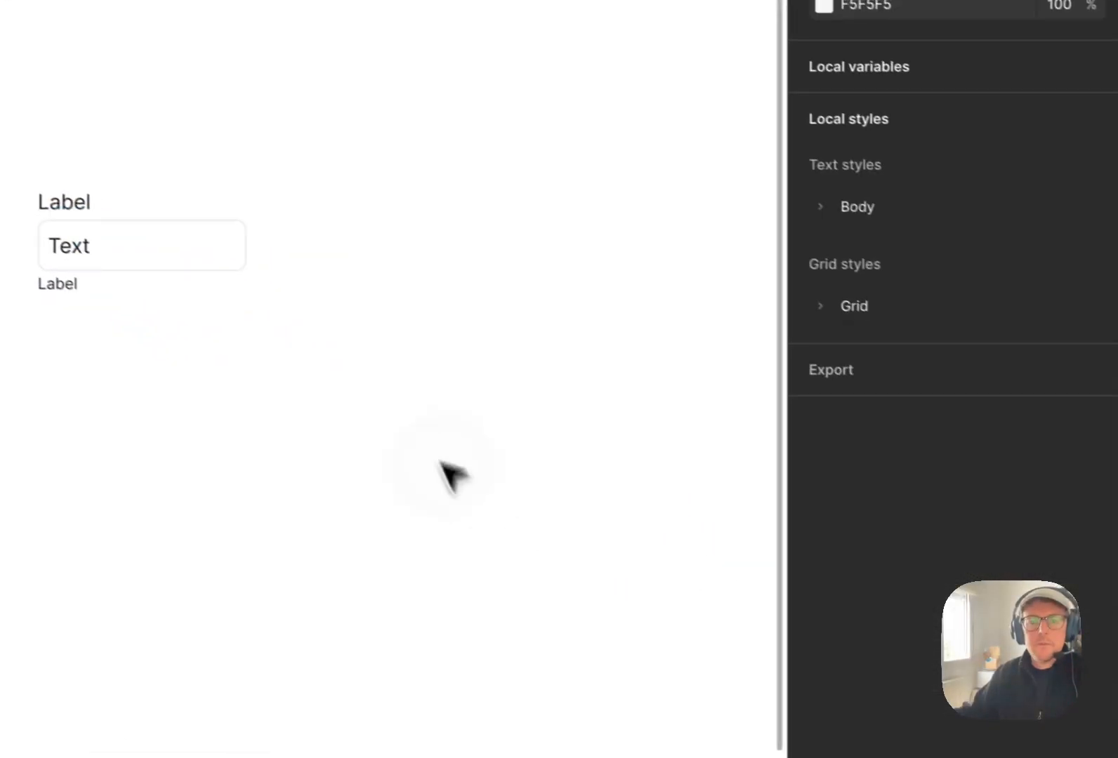
double_click(100, 219)
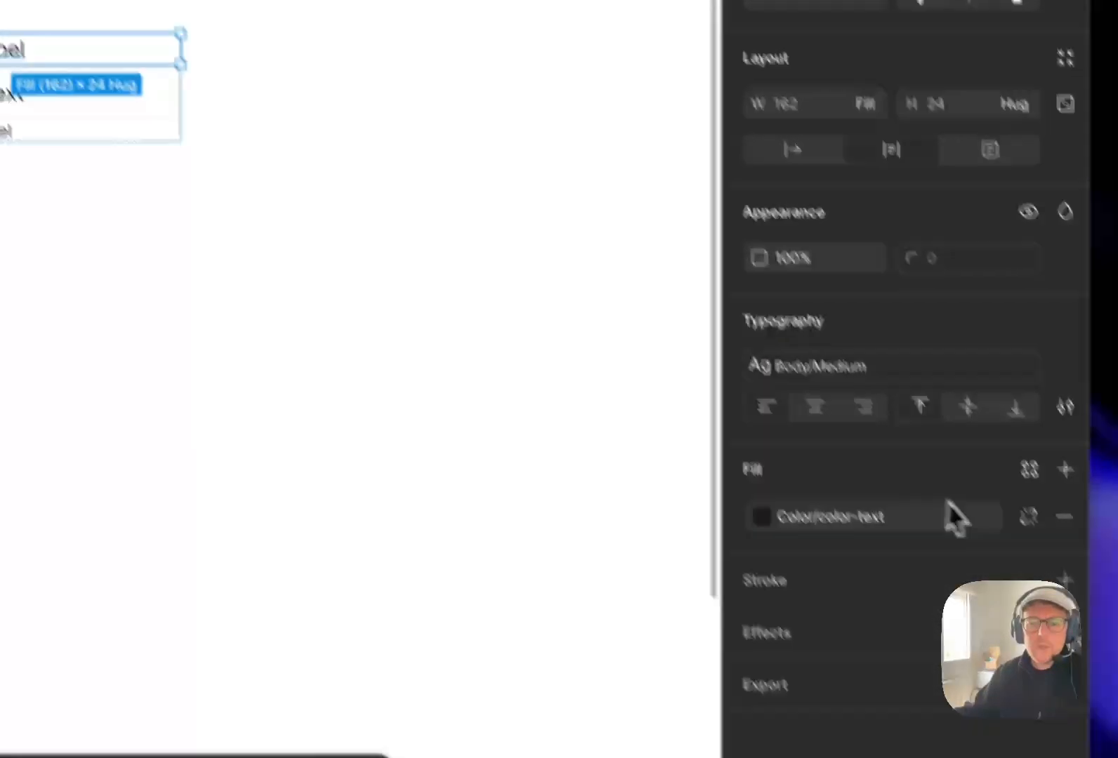
left_click(881, 372)
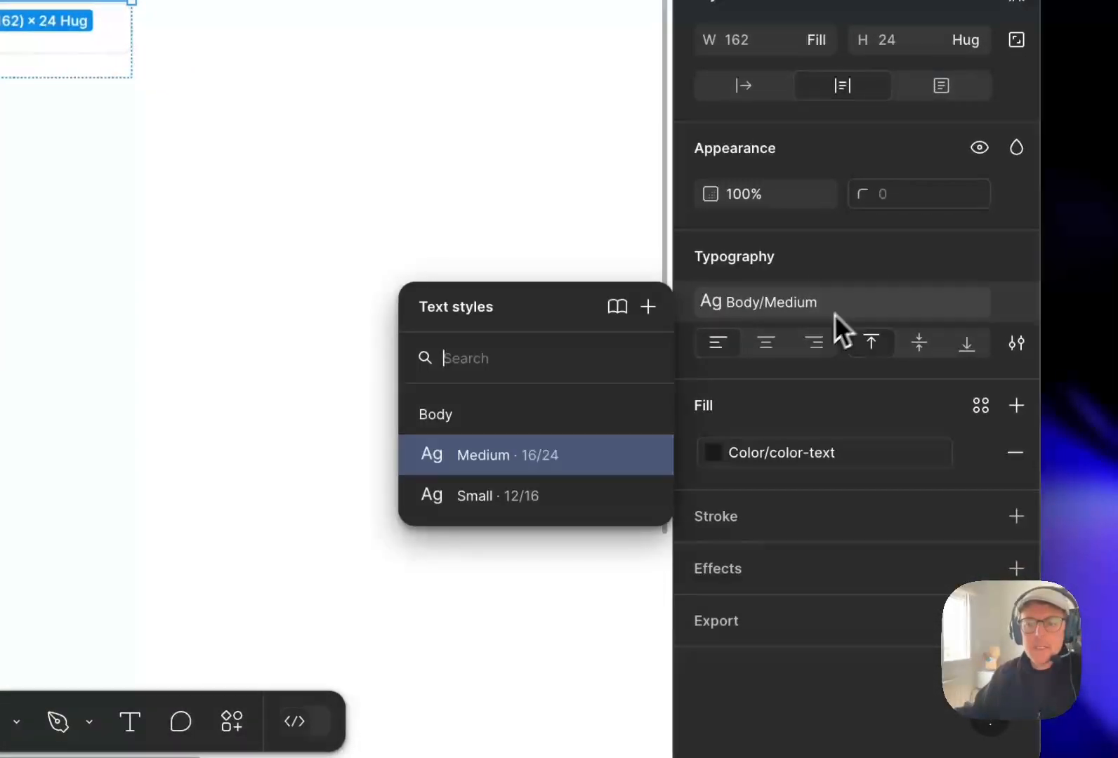
left_click(632, 500)
left_click(564, 491)
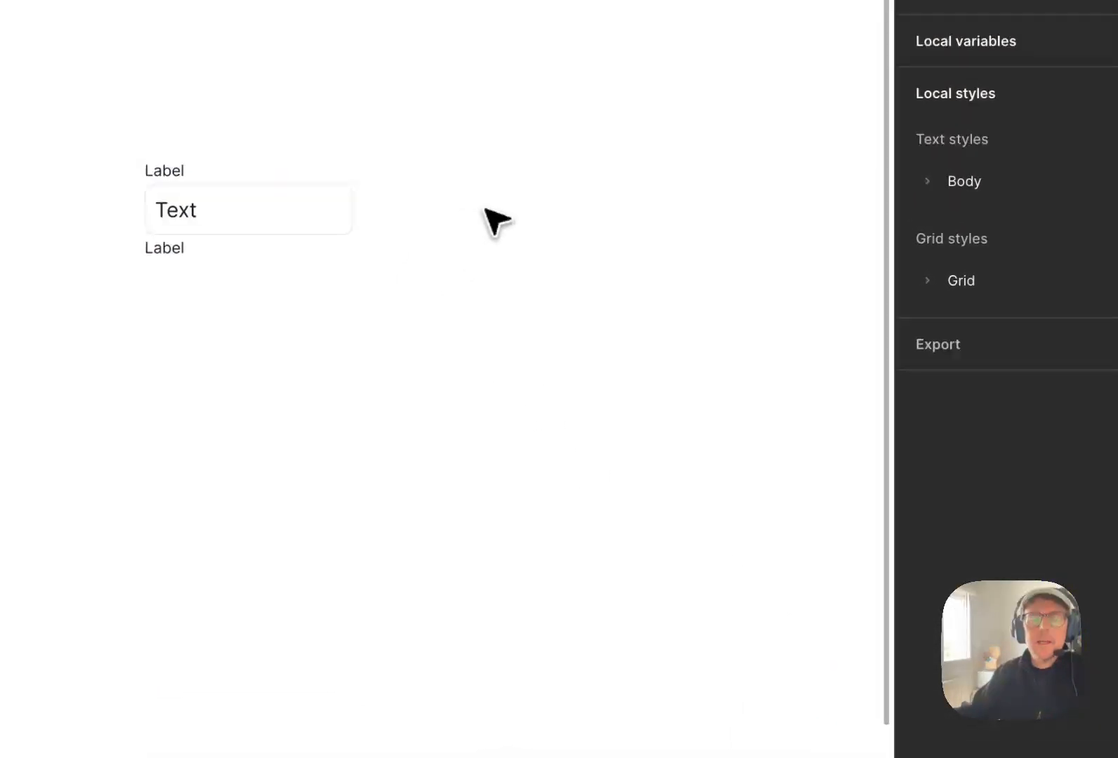
Replace the text of the label below the input with "Helper text".
double_click(172, 249)
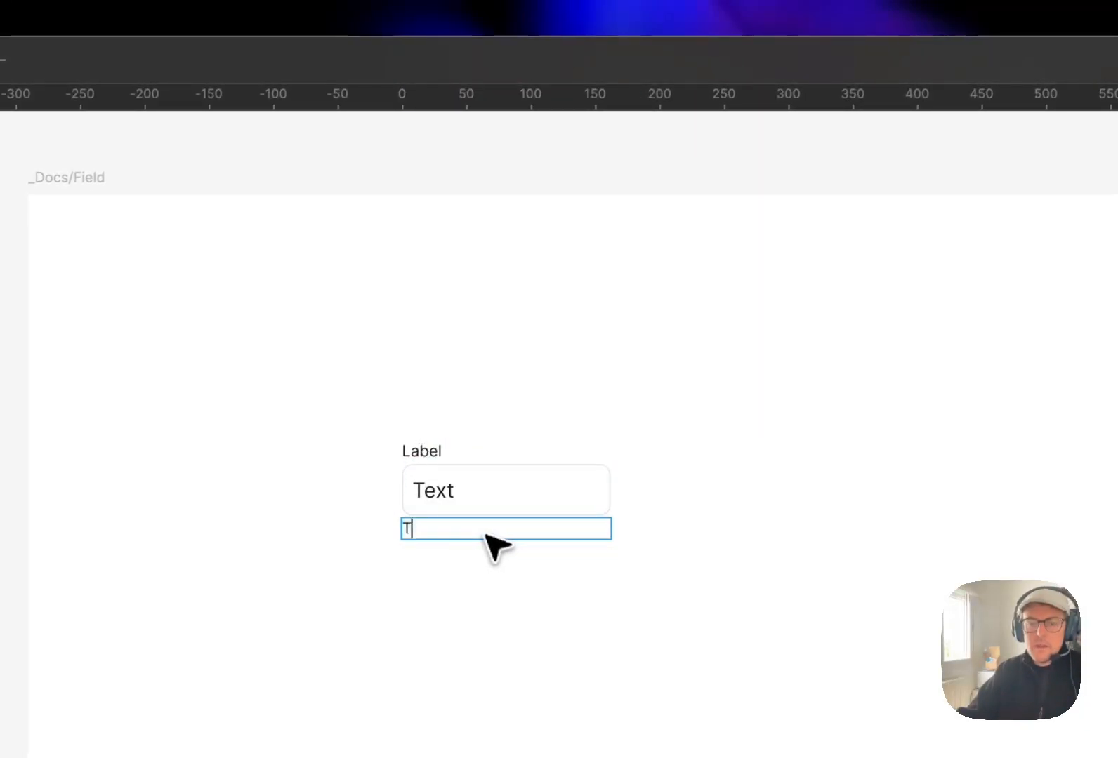
type("Text")
key("super+shift+Left")
type("Helper text")
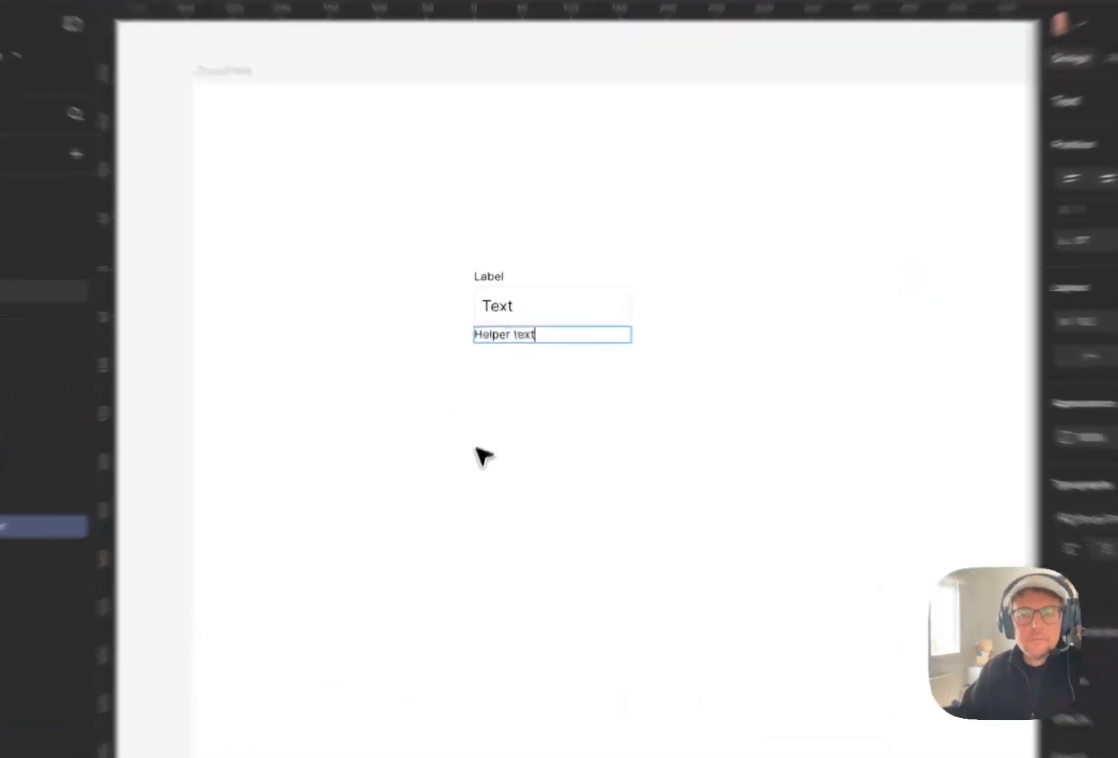
left_click(483, 400)
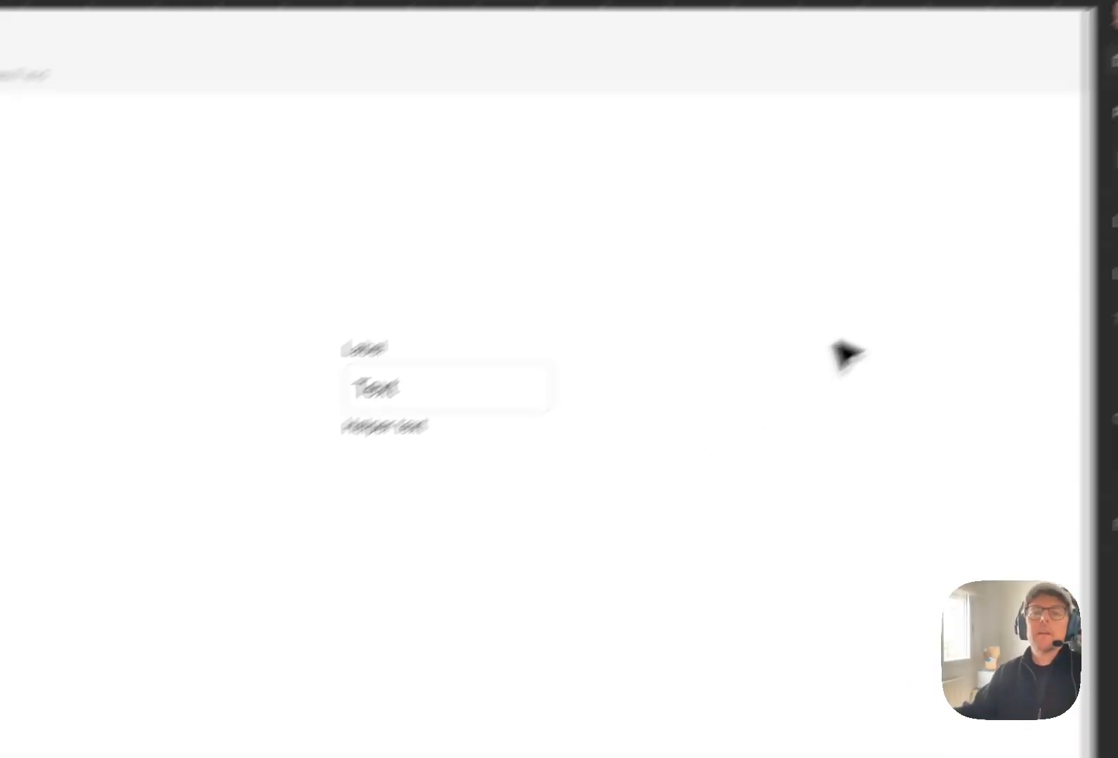
Change the helper text's fill to the color-text-support variable.
left_click(583, 345)
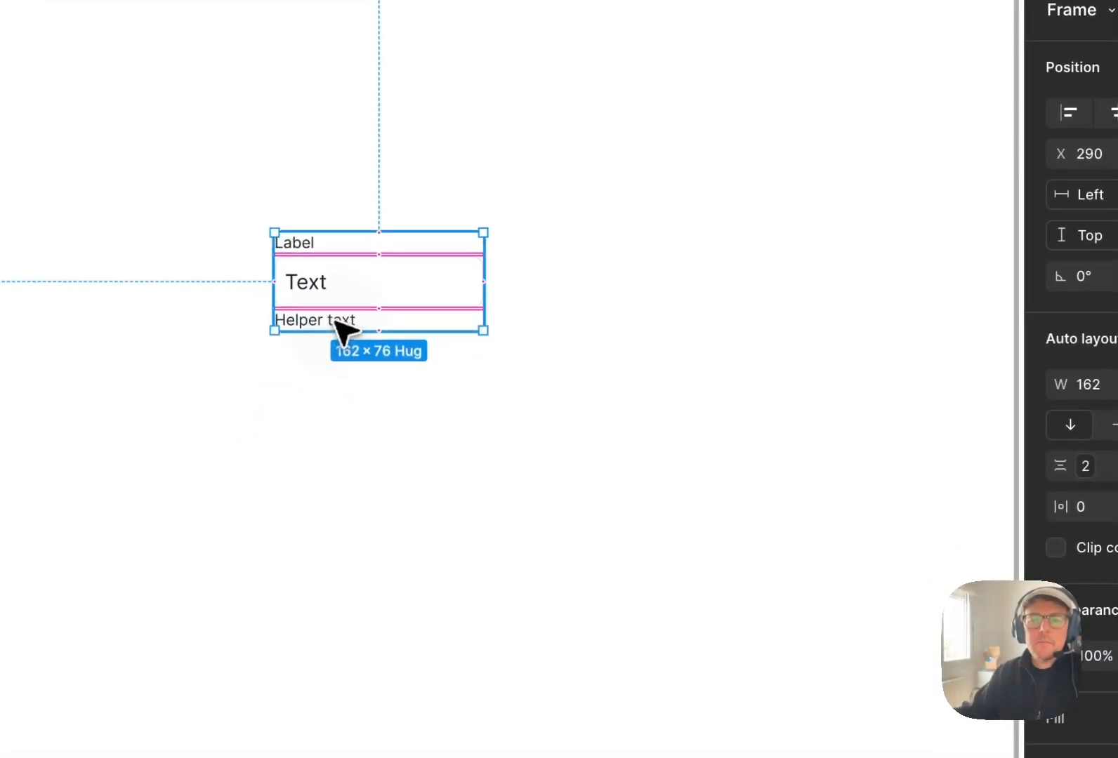
left_click(355, 318)
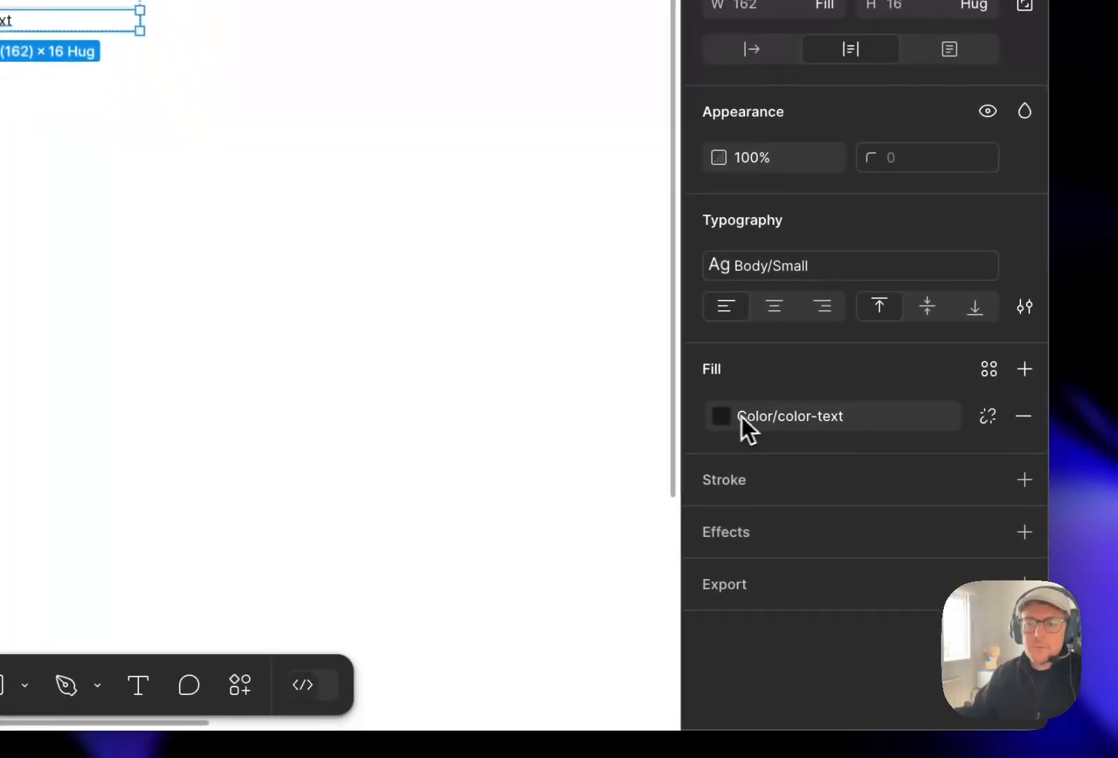
left_click(718, 412)
scroll(499, 534, "down", 5)
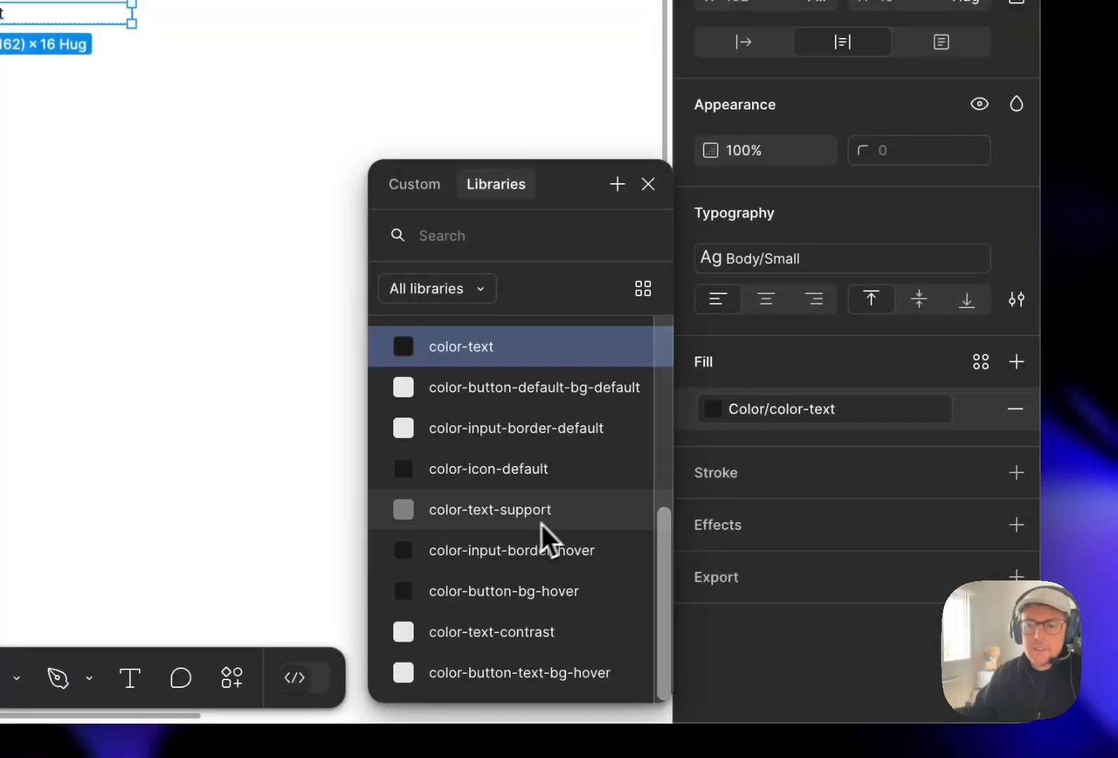
left_click(558, 511)
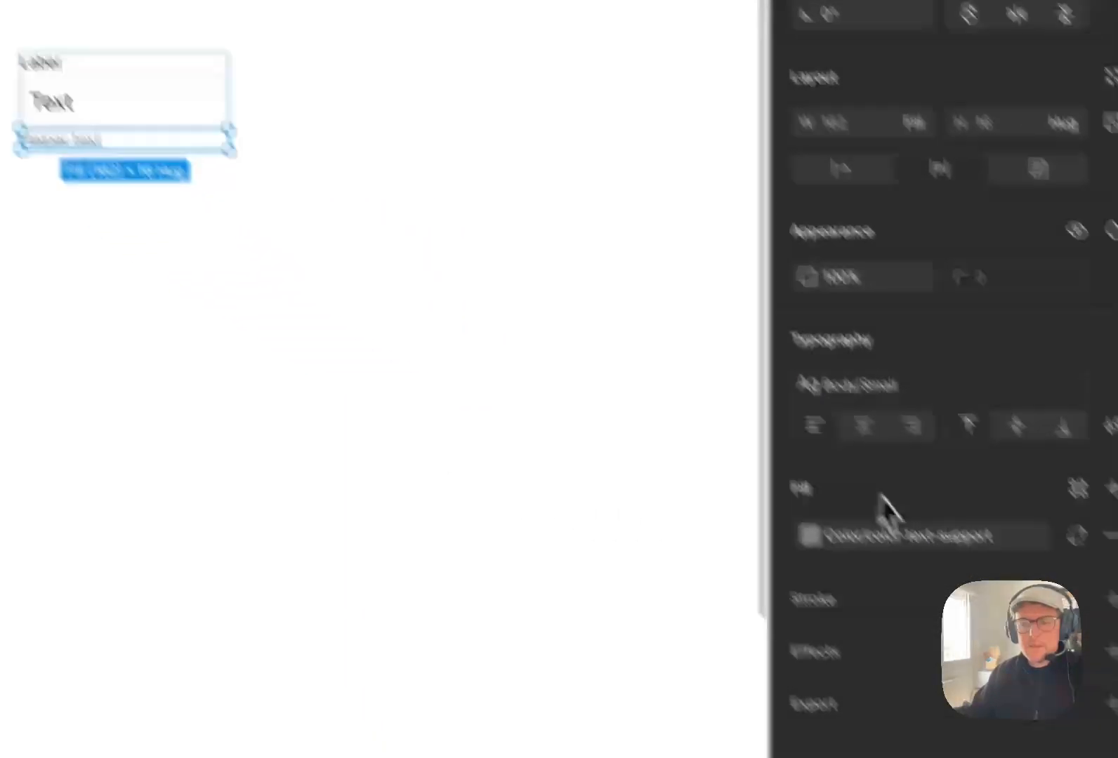
left_click(114, 261)
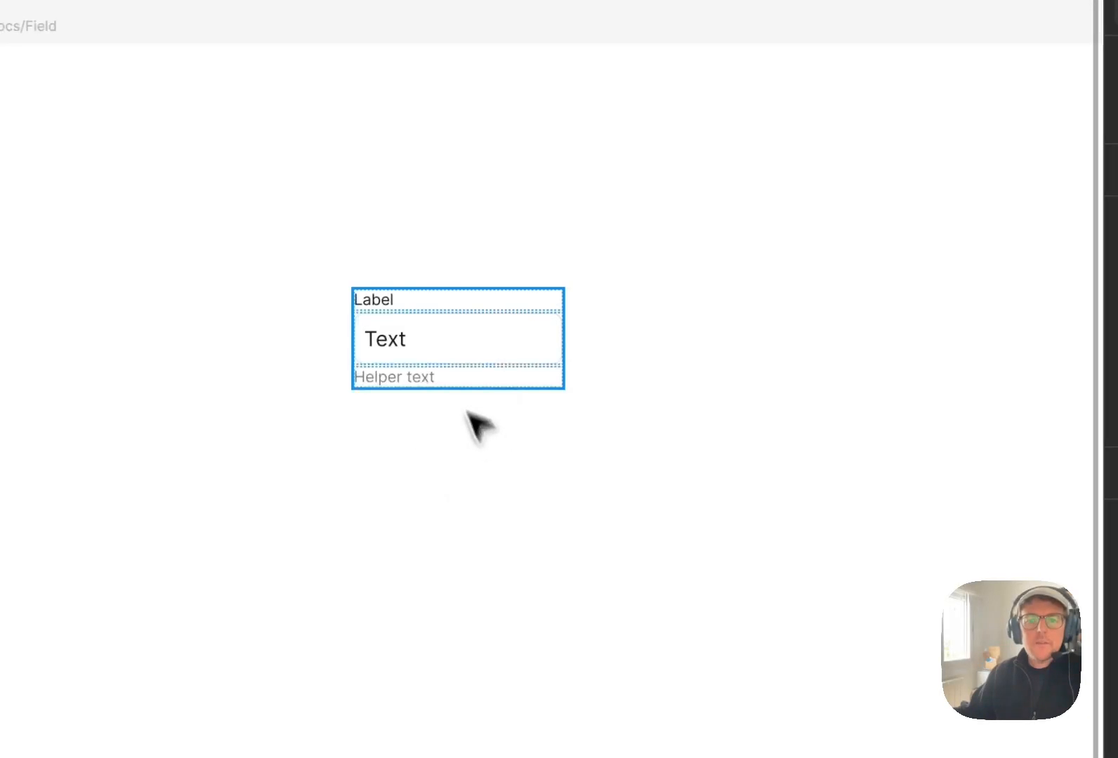
Turn the label, input and helper text auto layout frame into a component and rename it Field.
left_click(404, 354)
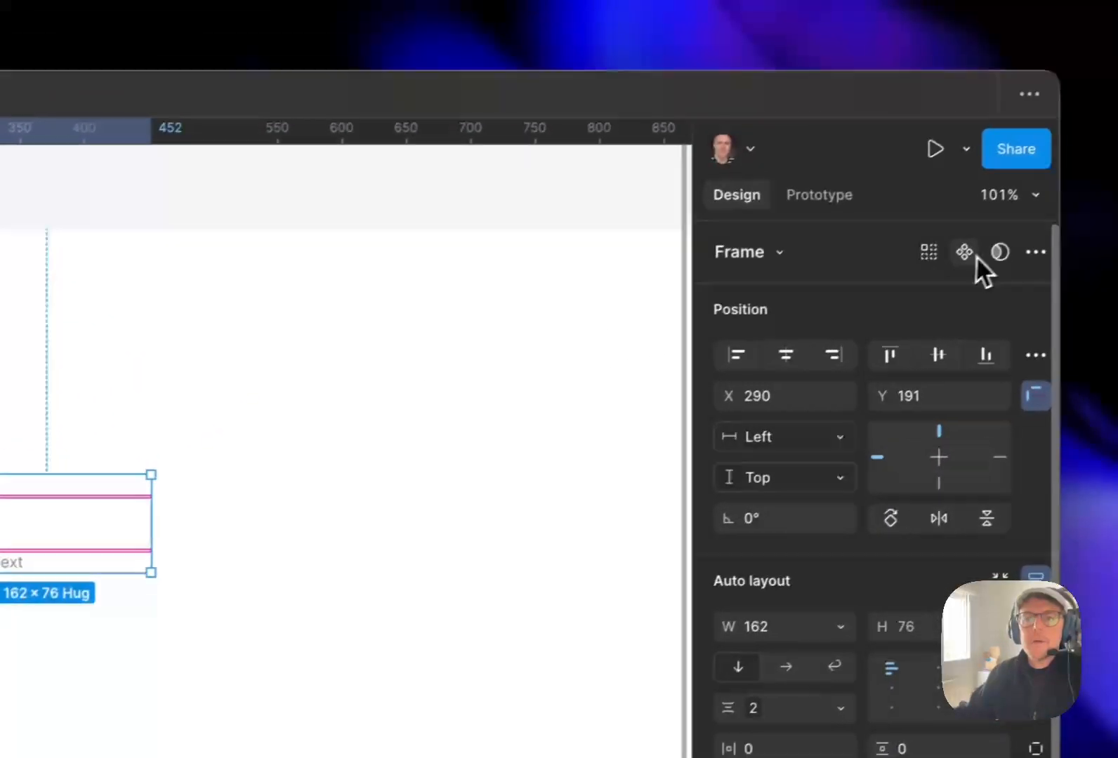
left_click(964, 251)
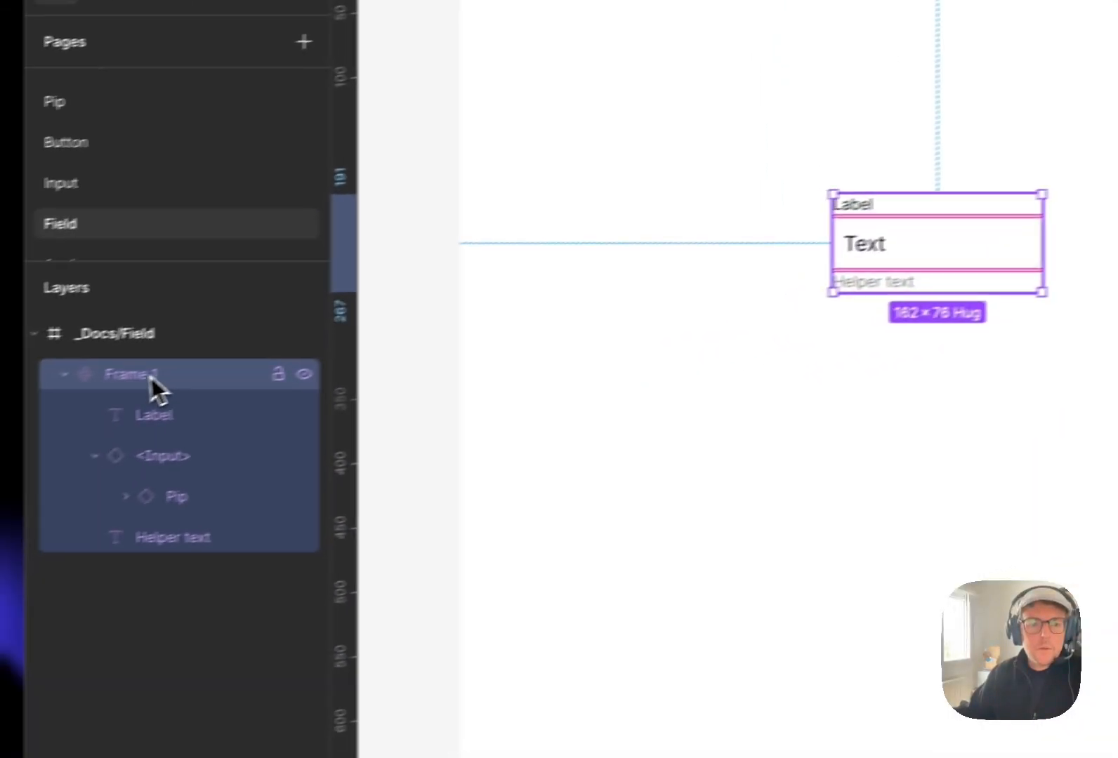
double_click(182, 362)
type("Field")
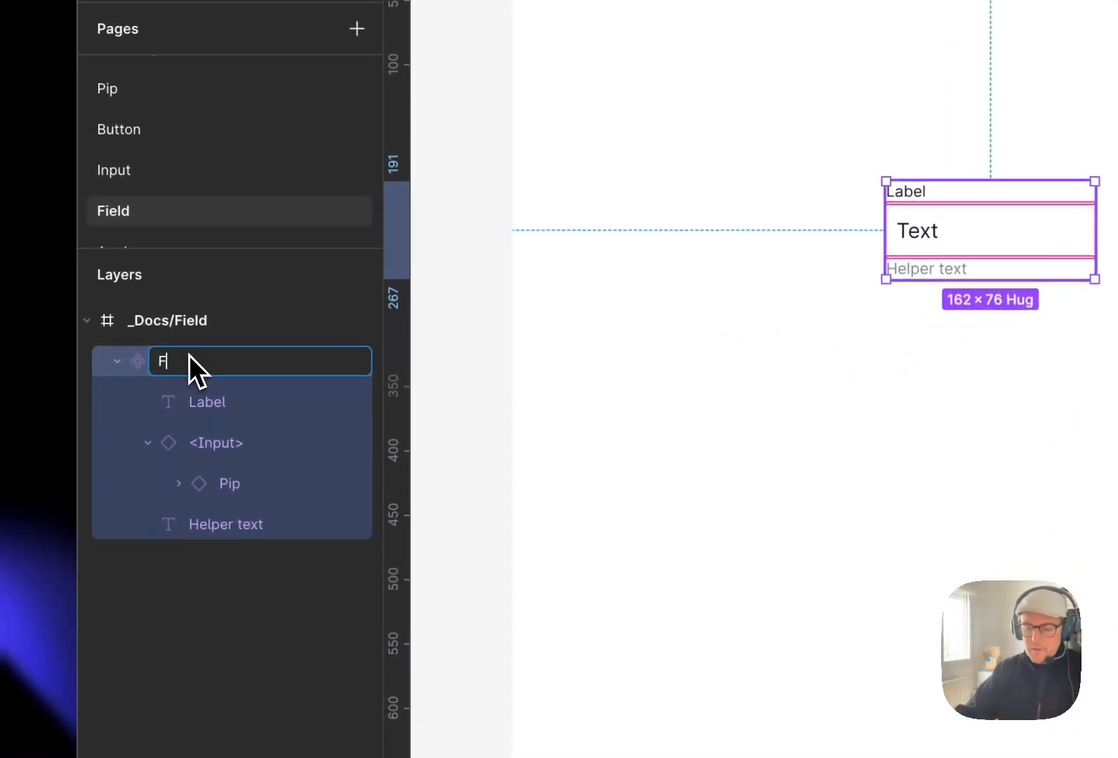
key("Return")
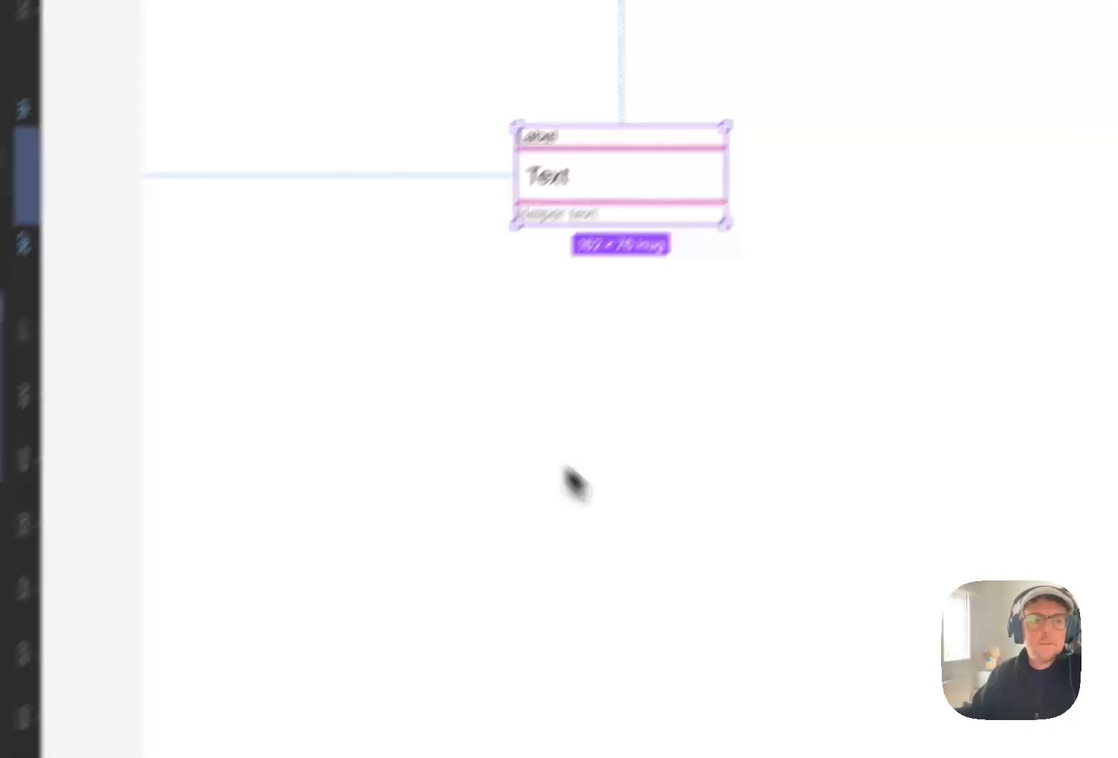
Collapse the nested <Input> layer inside the Field component and clear the selection.
left_click(144, 444)
left_click(140, 379)
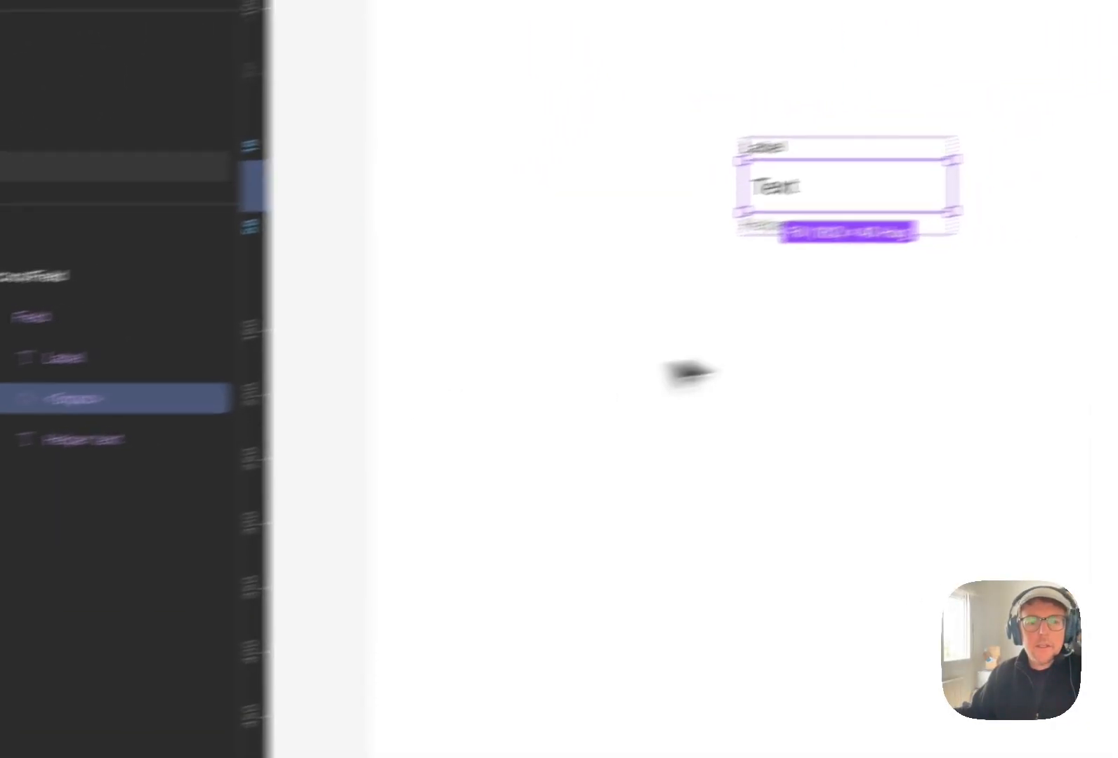
left_click(972, 289)
left_click_drag(523, 307, 465, 318)
left_click(491, 447)
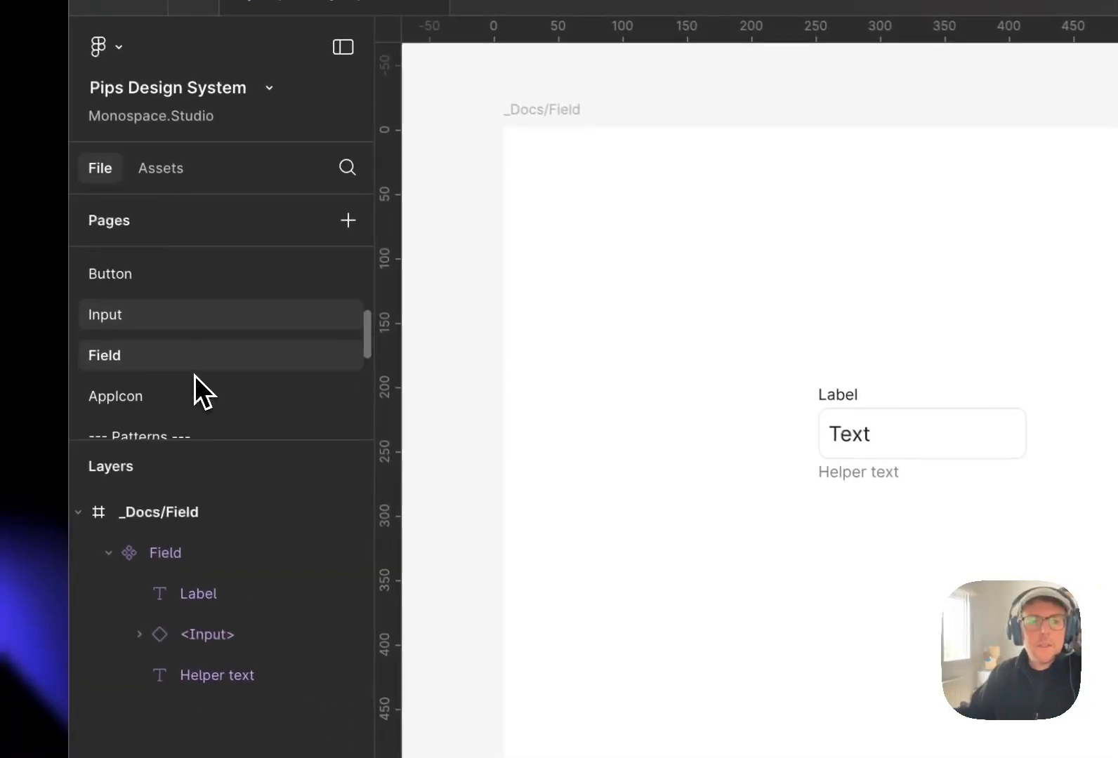
Open the Forms: Login & Signup page and bring the Login form into close view.
scroll(195, 375, "down", 3)
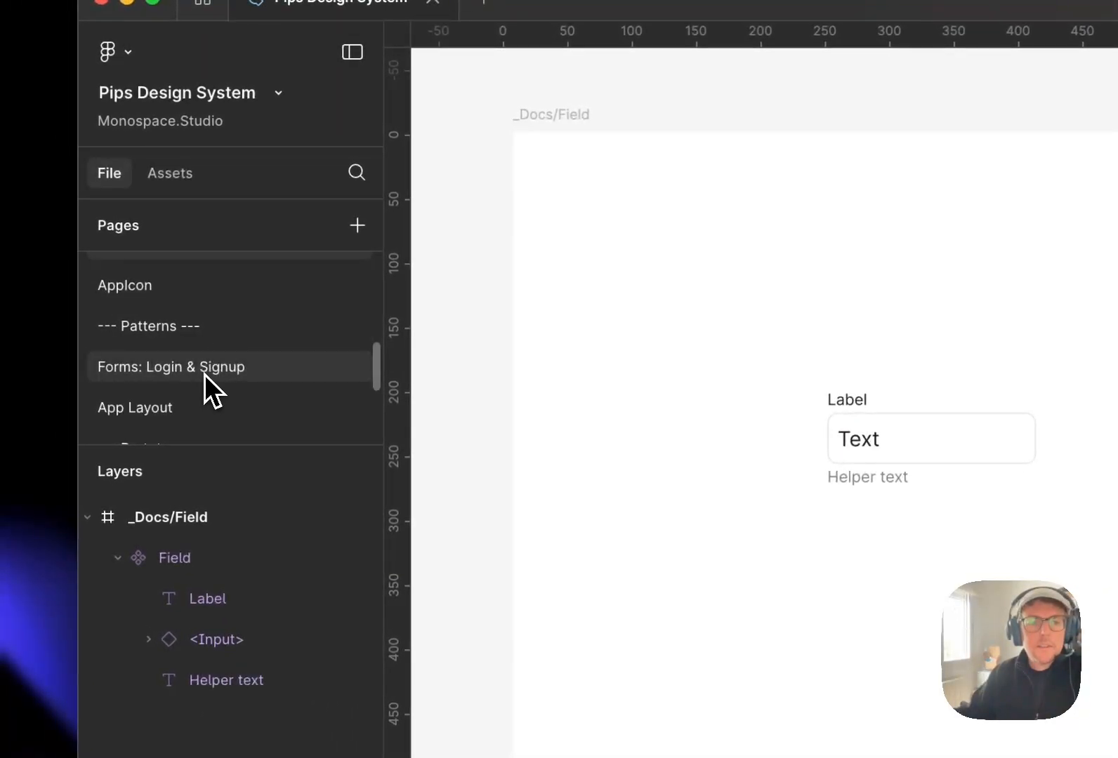
left_click(196, 367)
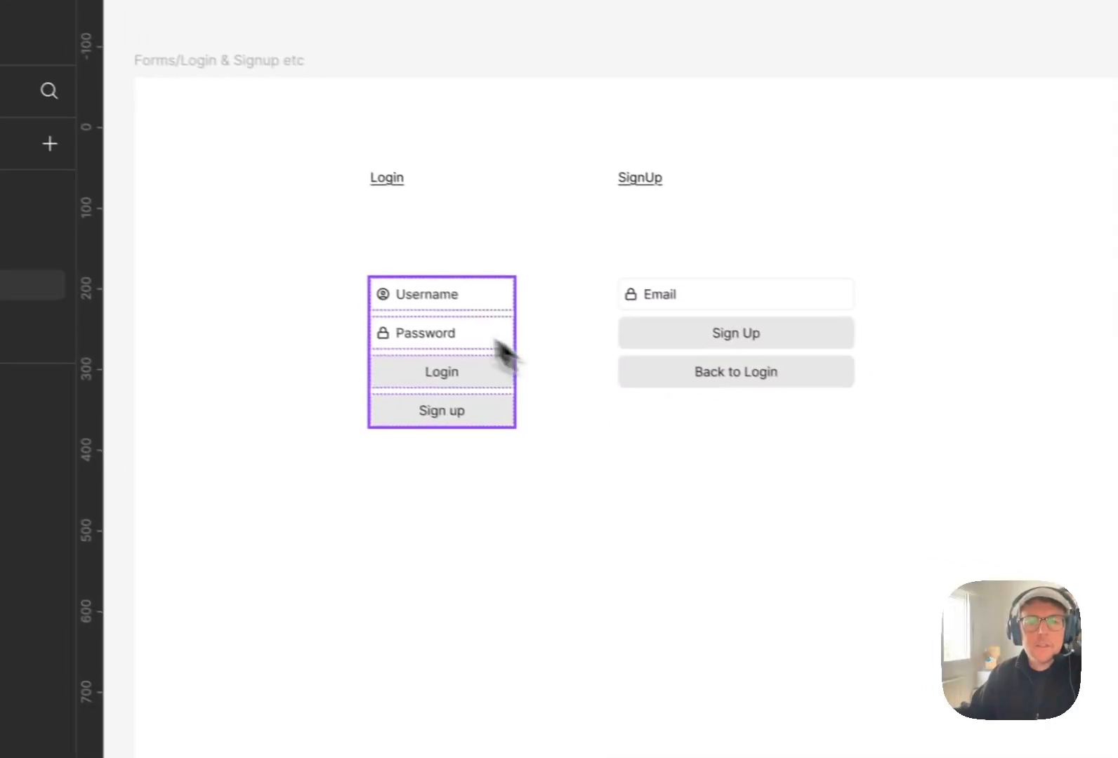
left_click_drag(536, 398, 720, 463)
scroll(603, 350, "up", 3)
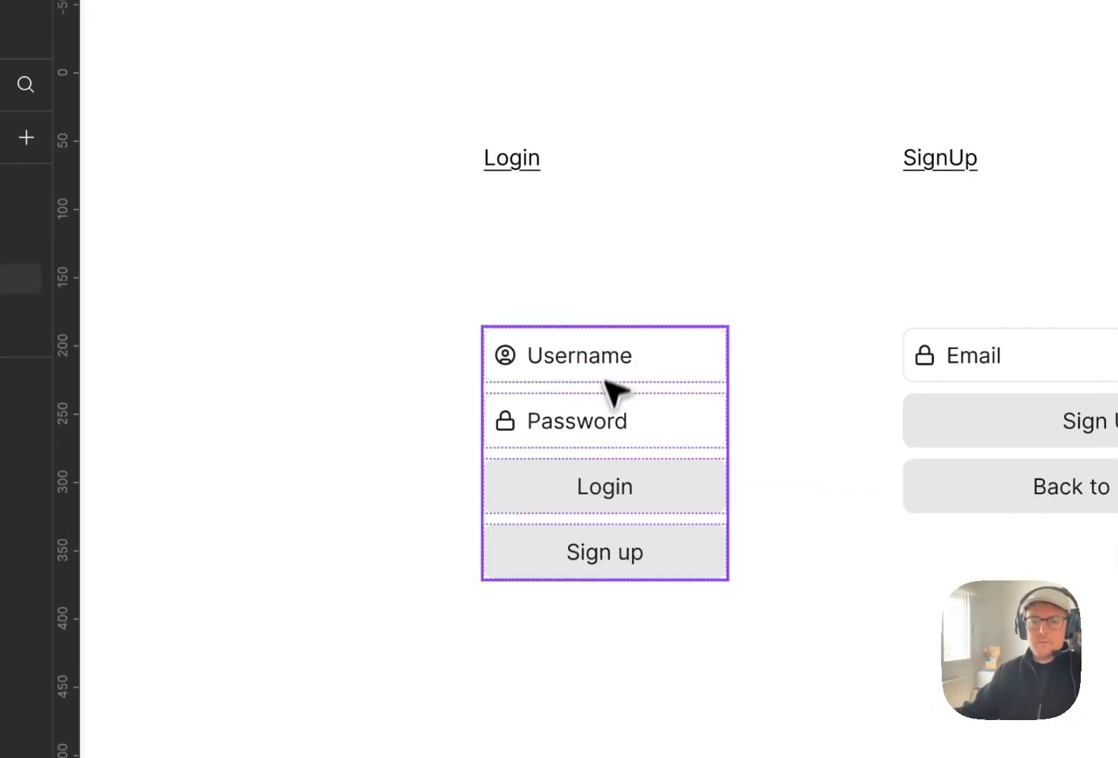
Swap the Username input instance in the Login form for the Field component.
left_click(671, 368)
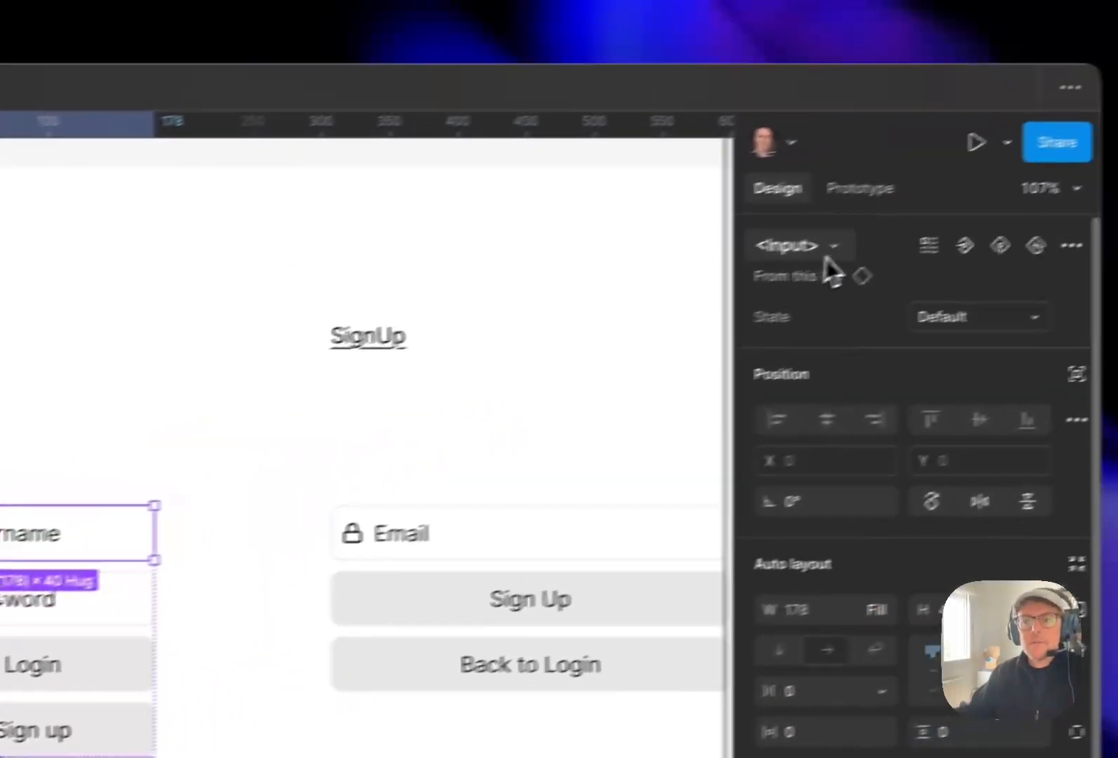
left_click(767, 263)
type("field")
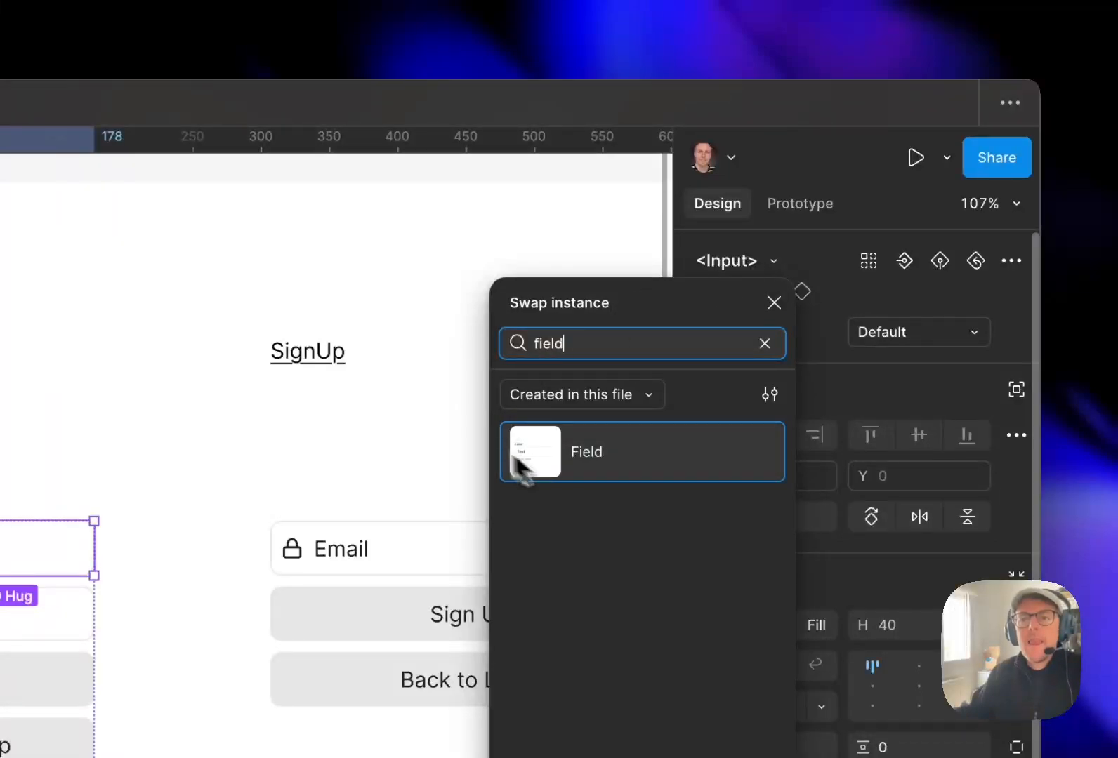
left_click(522, 458)
left_click(108, 531)
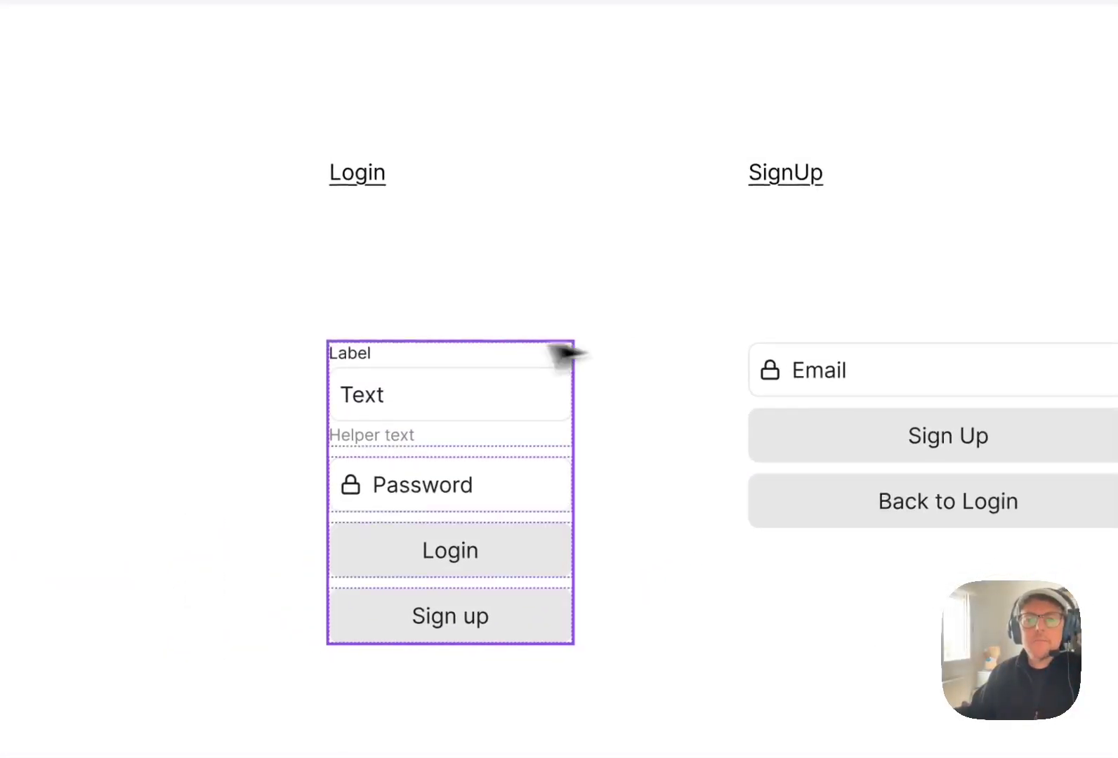
left_click(395, 415)
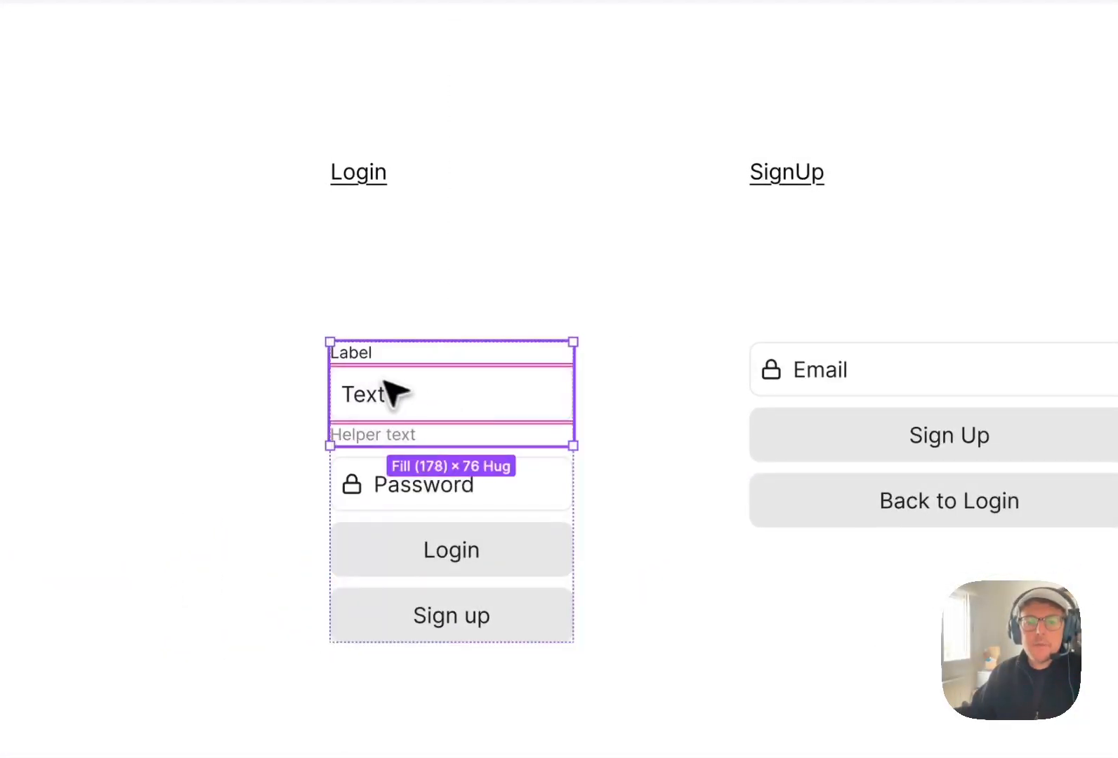
left_click(593, 417)
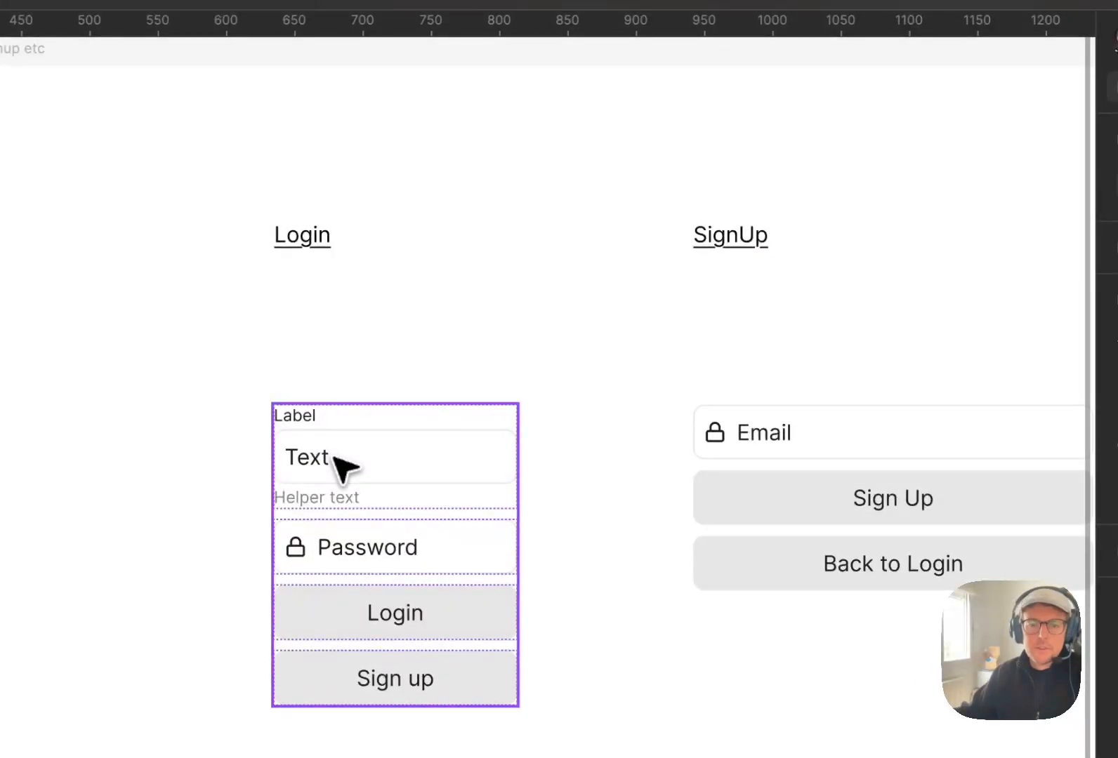
Swap the Password input instance in the Login form for the Field component.
left_click(344, 559)
left_click(1117, 145)
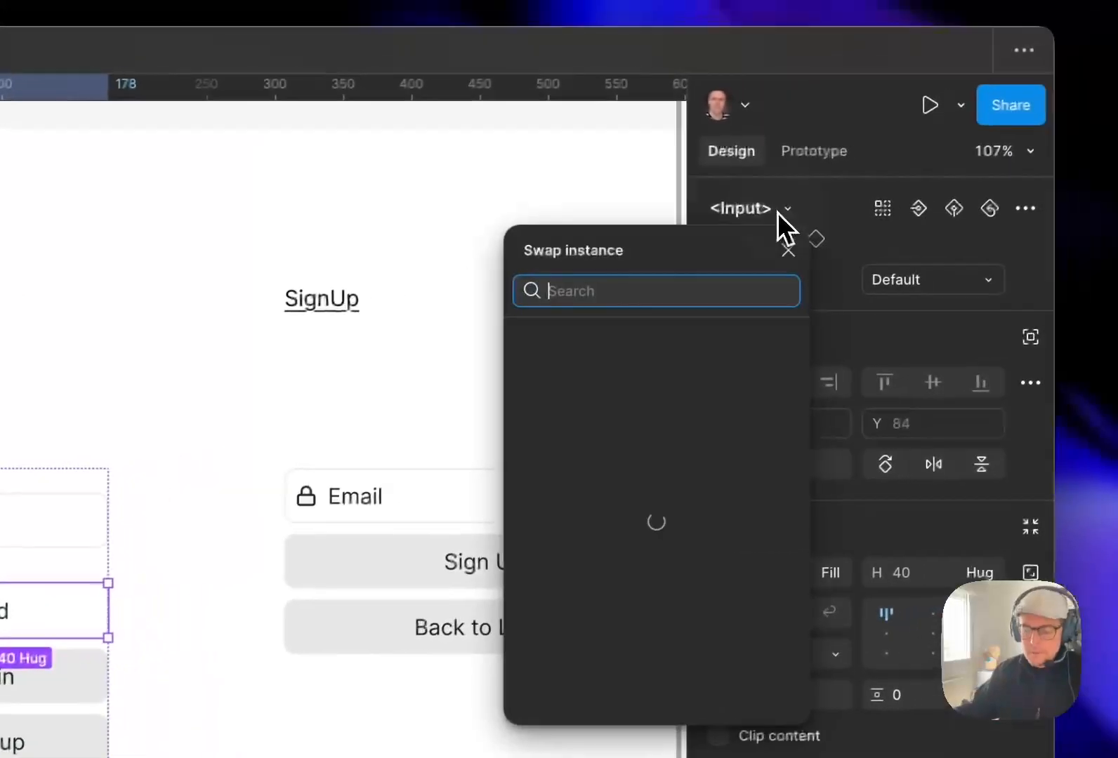
type("field")
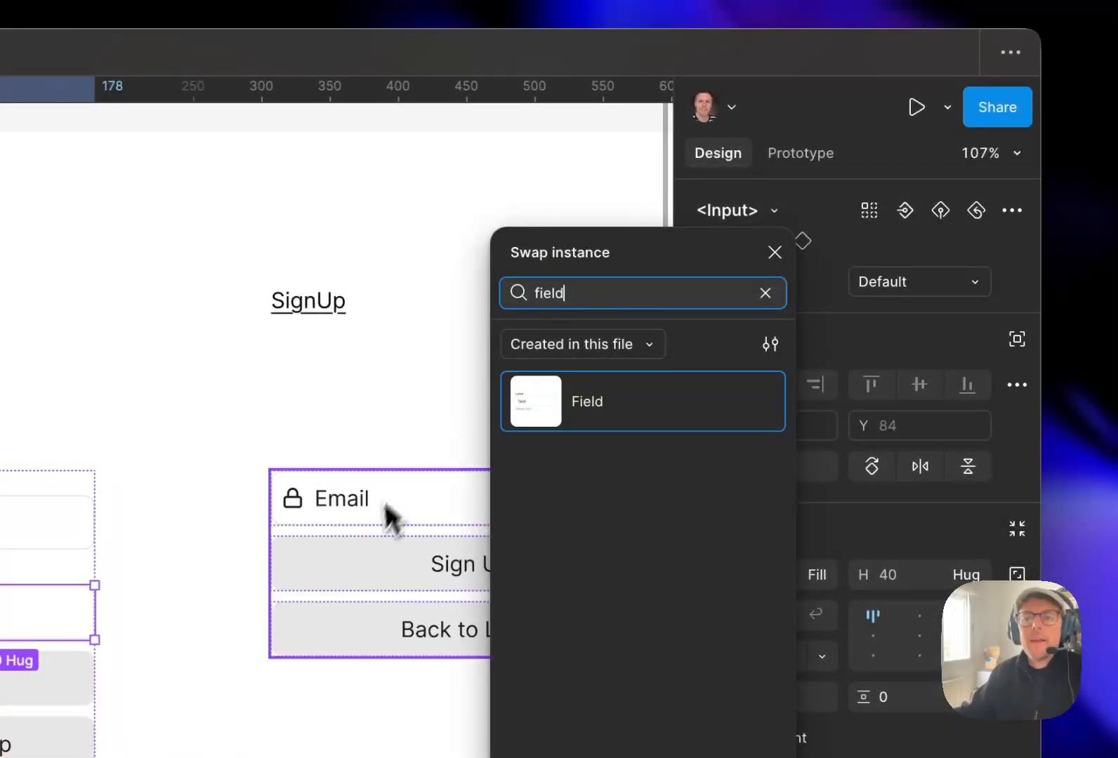
left_click(595, 415)
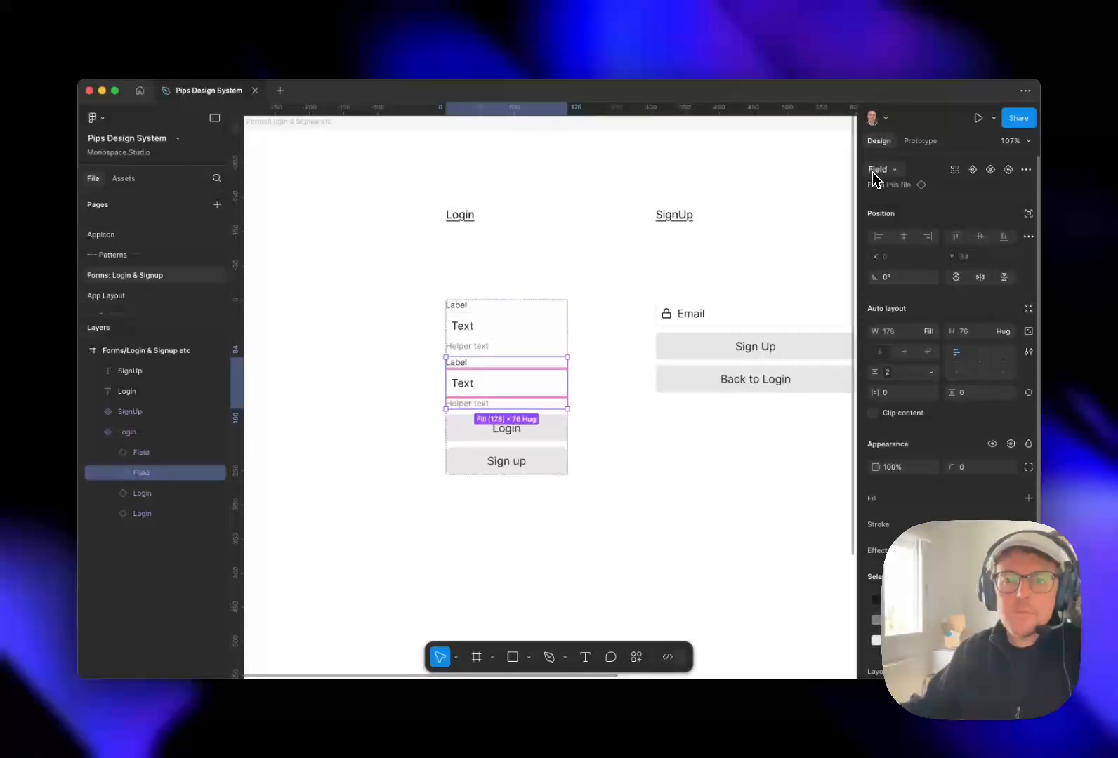
left_click(614, 365)
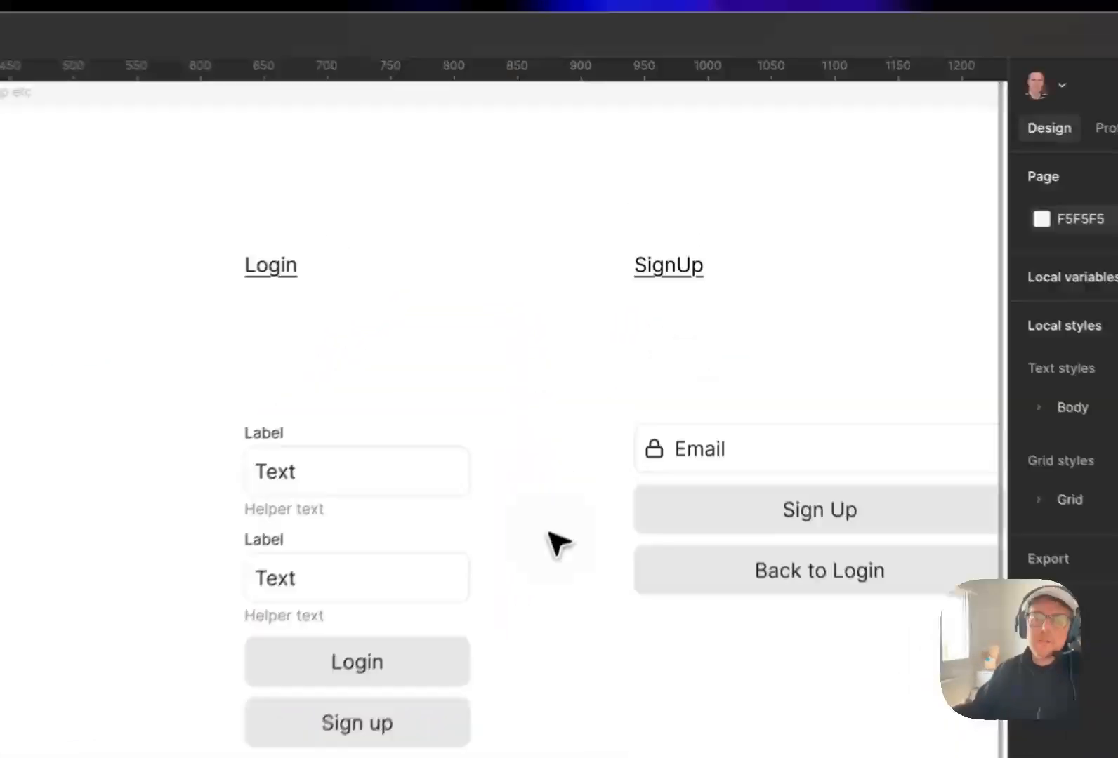
left_click_drag(560, 361, 542, 386)
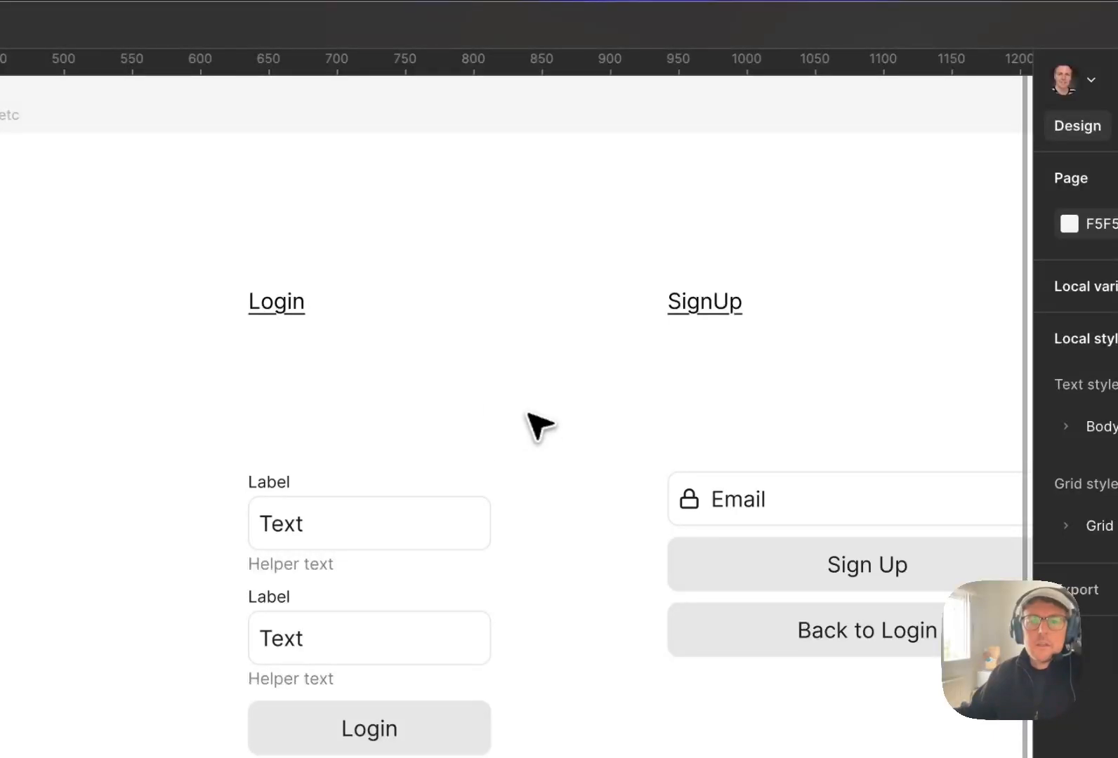
Swap the Email input instance in the SignUp form for the Field component.
left_click(731, 496)
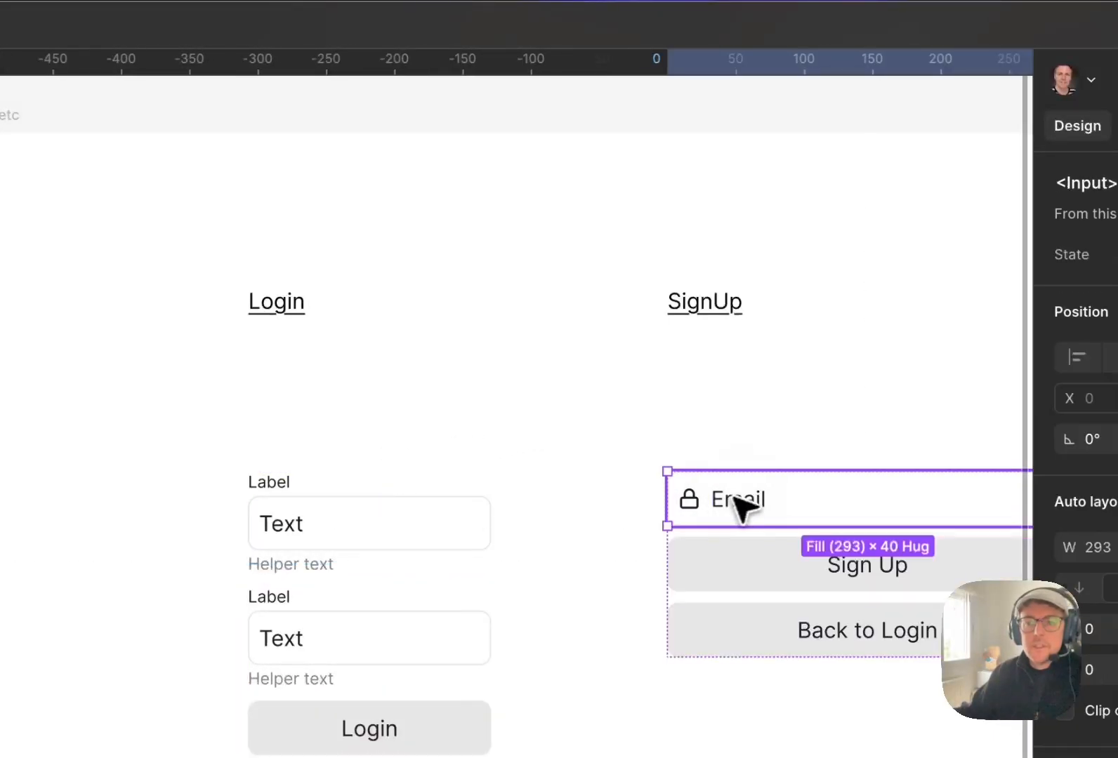
left_click(835, 215)
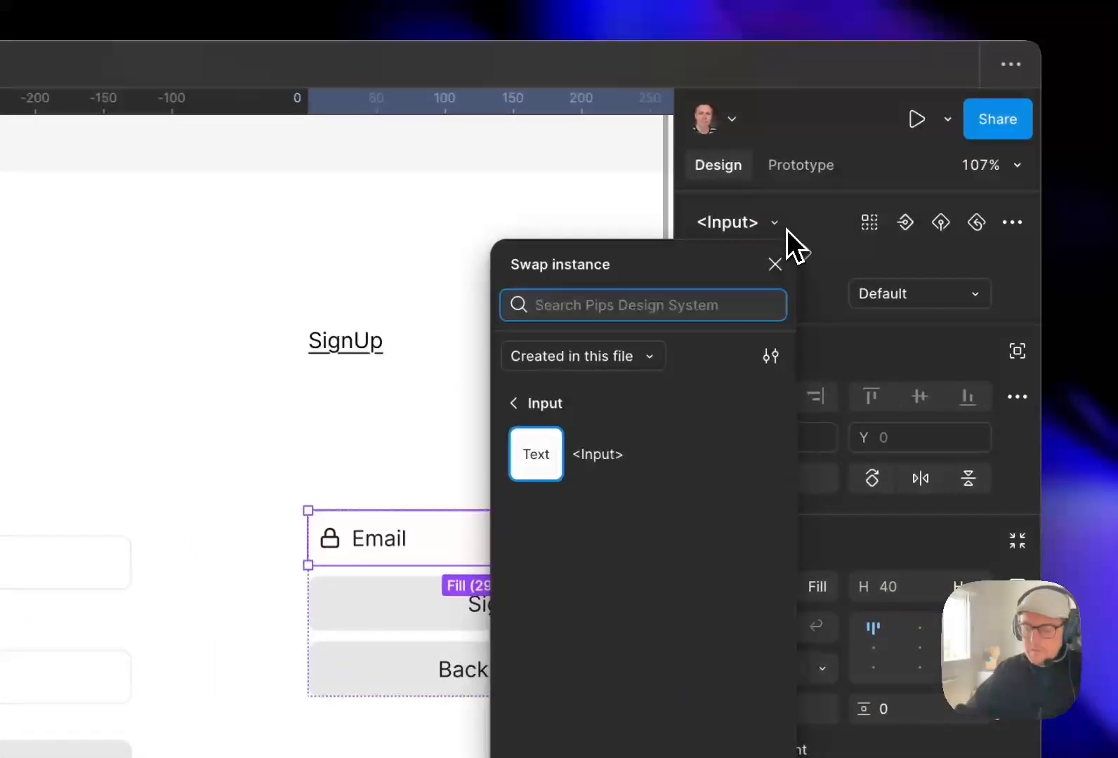
type("field")
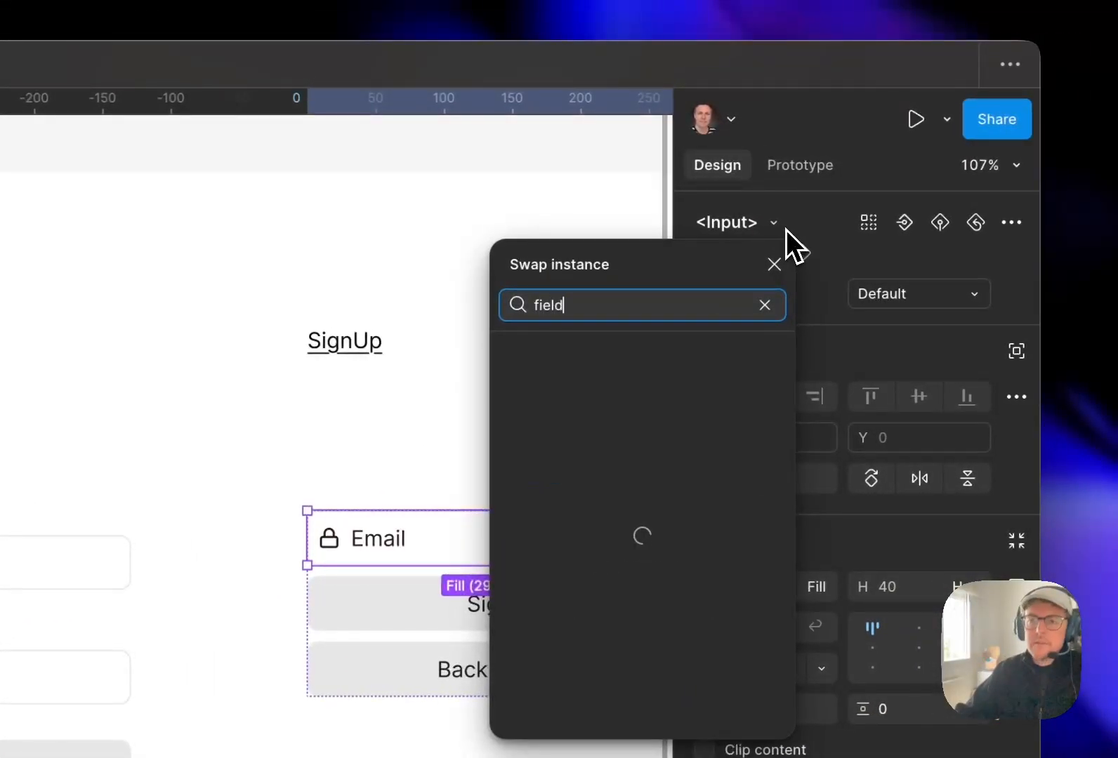
left_click(662, 424)
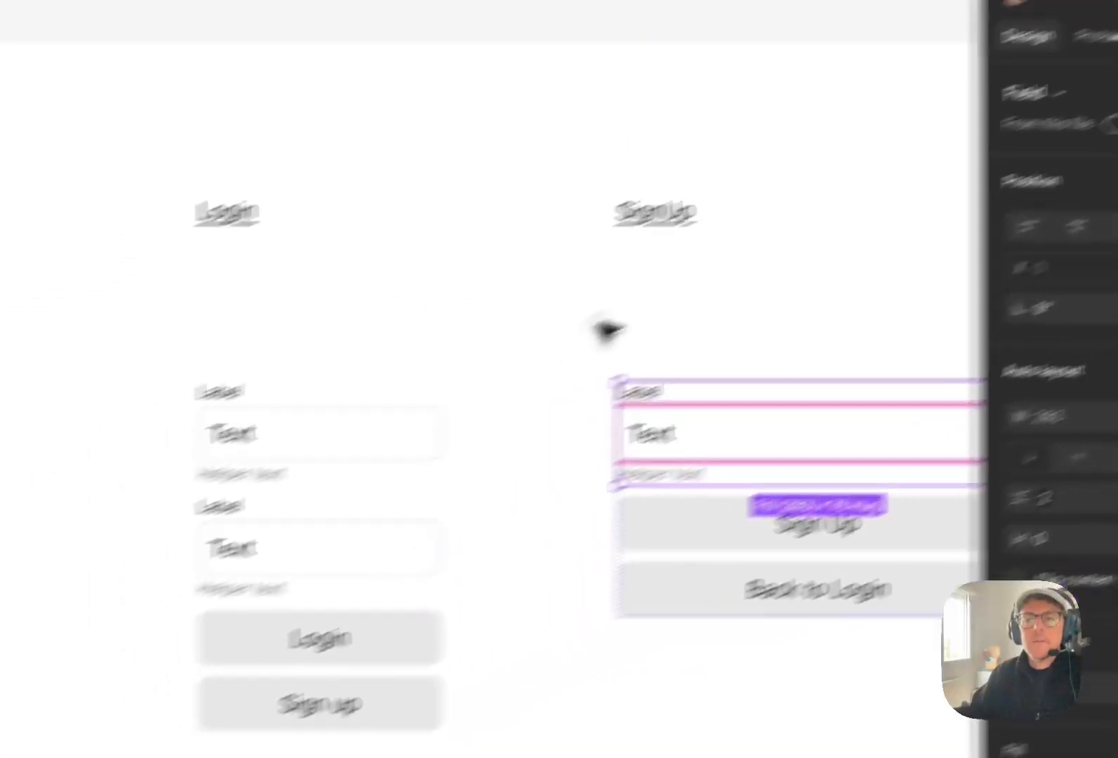
left_click_drag(698, 280, 559, 235)
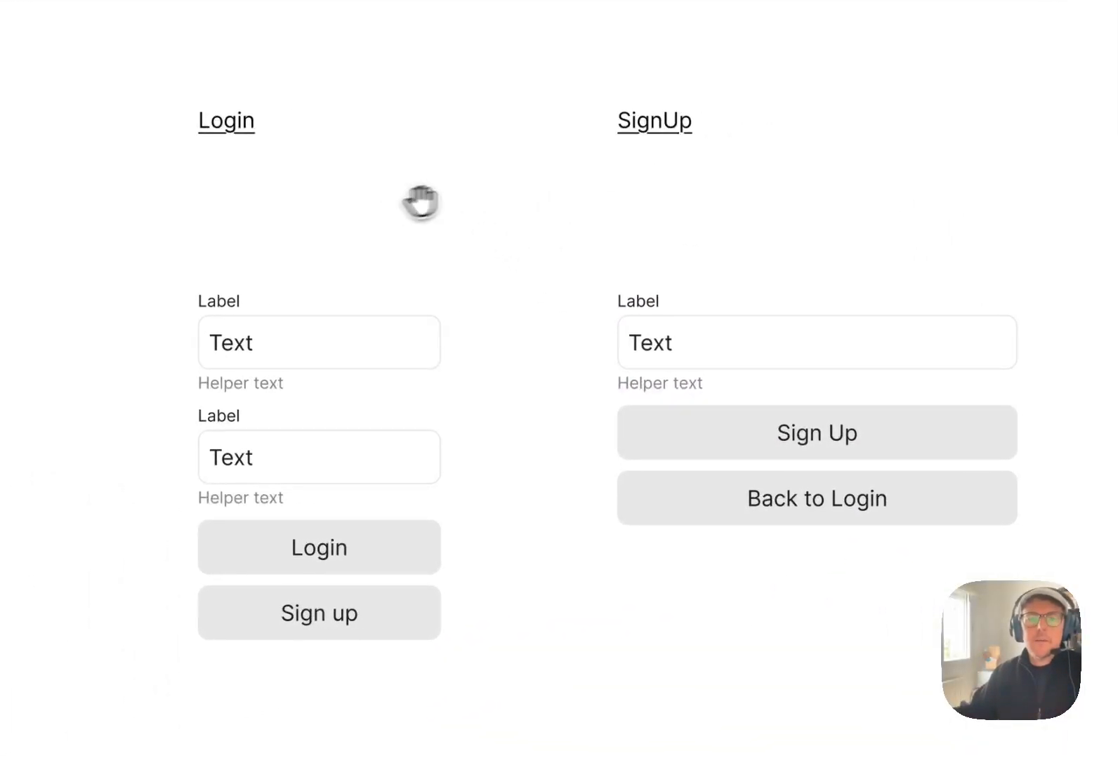
left_click_drag(420, 203, 363, 206)
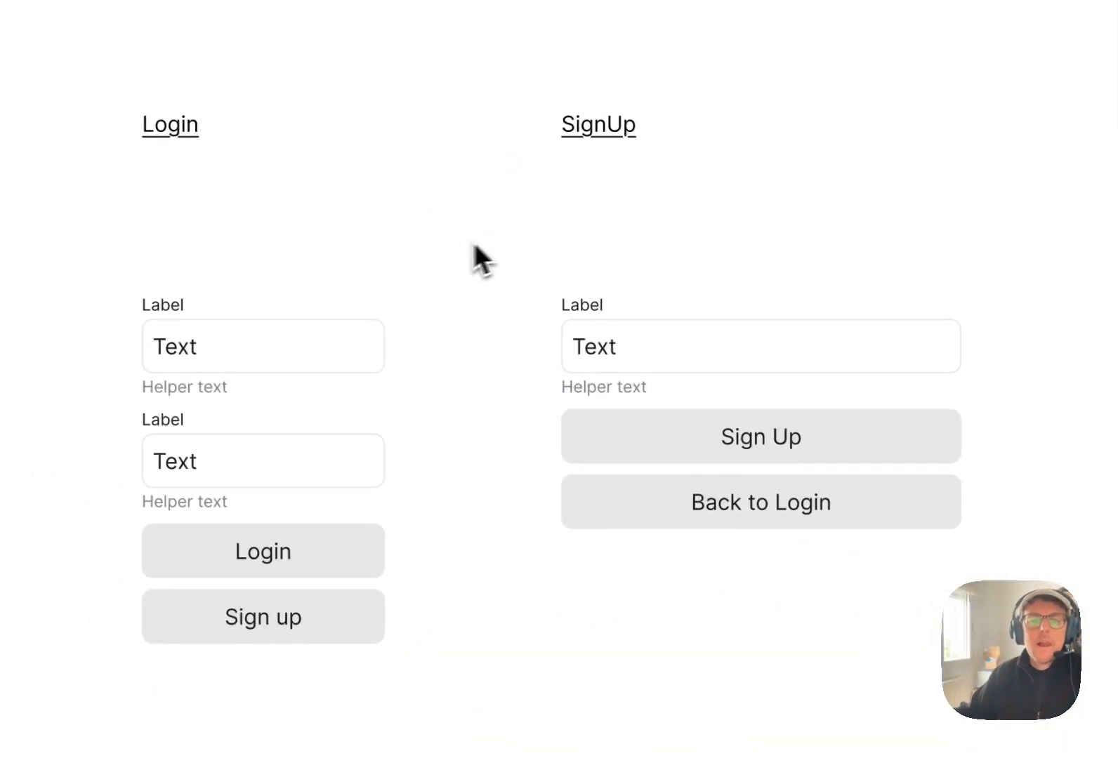
left_click_drag(397, 232, 437, 225)
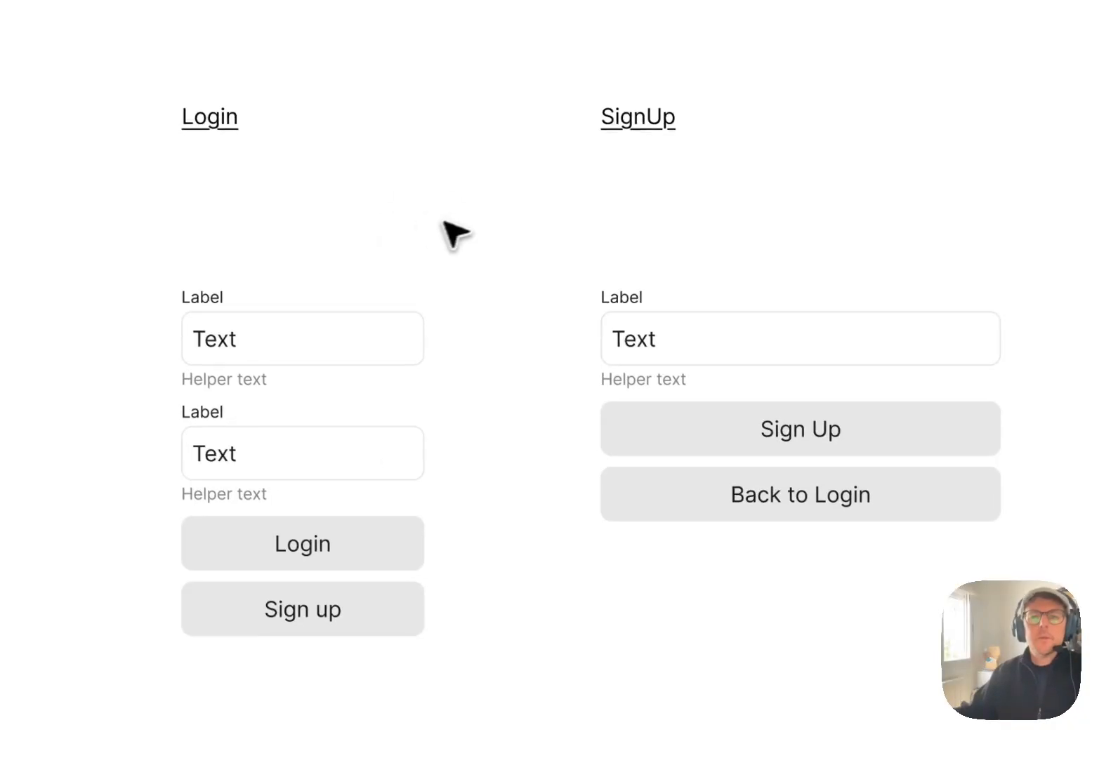
left_click(400, 249)
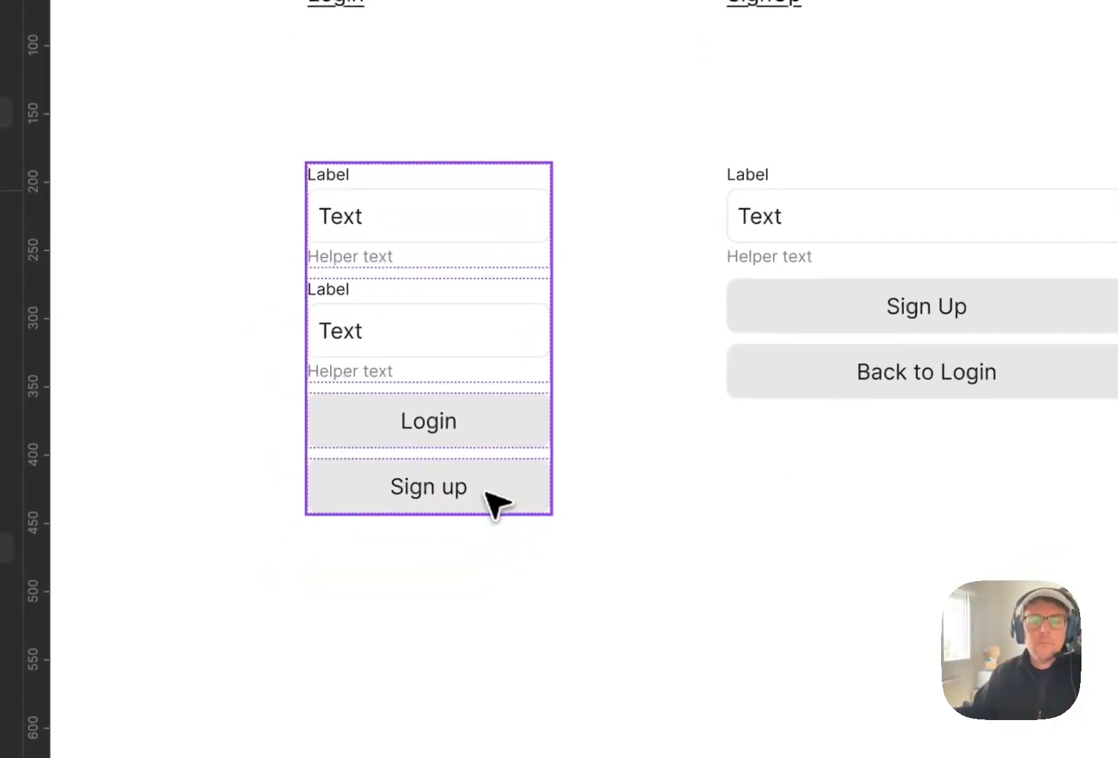
Go to the main component of the first Field instance in the Login form.
left_click(369, 212)
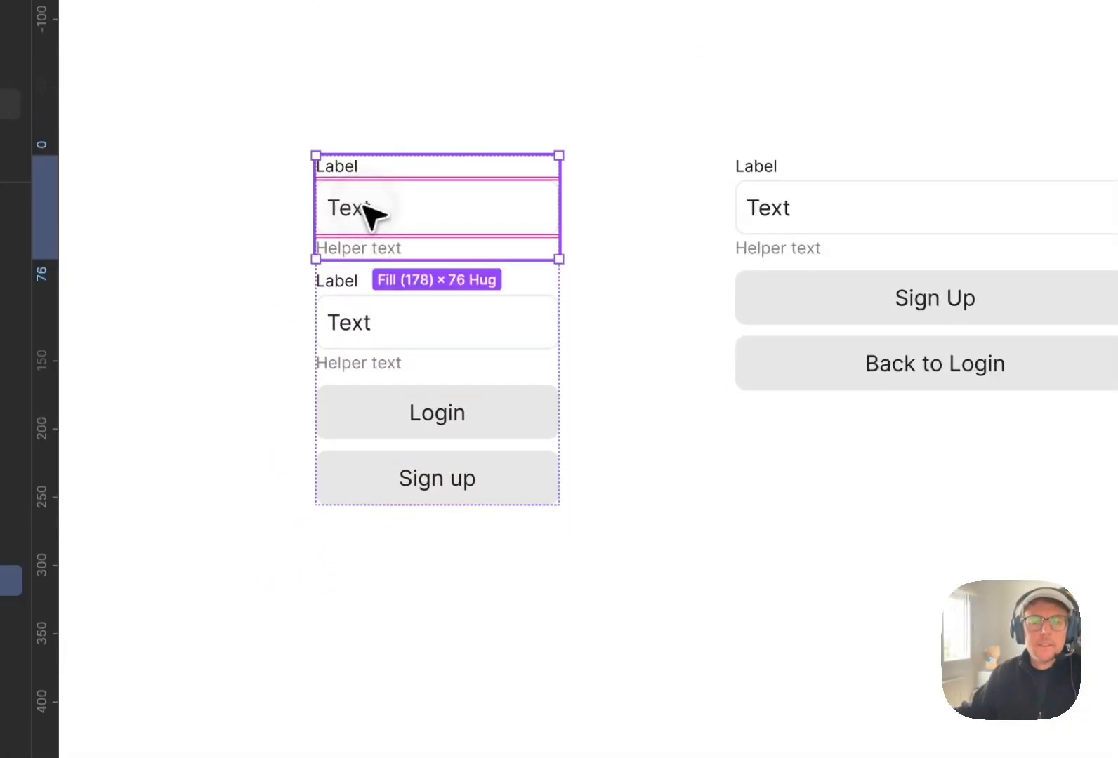
right_click(406, 209)
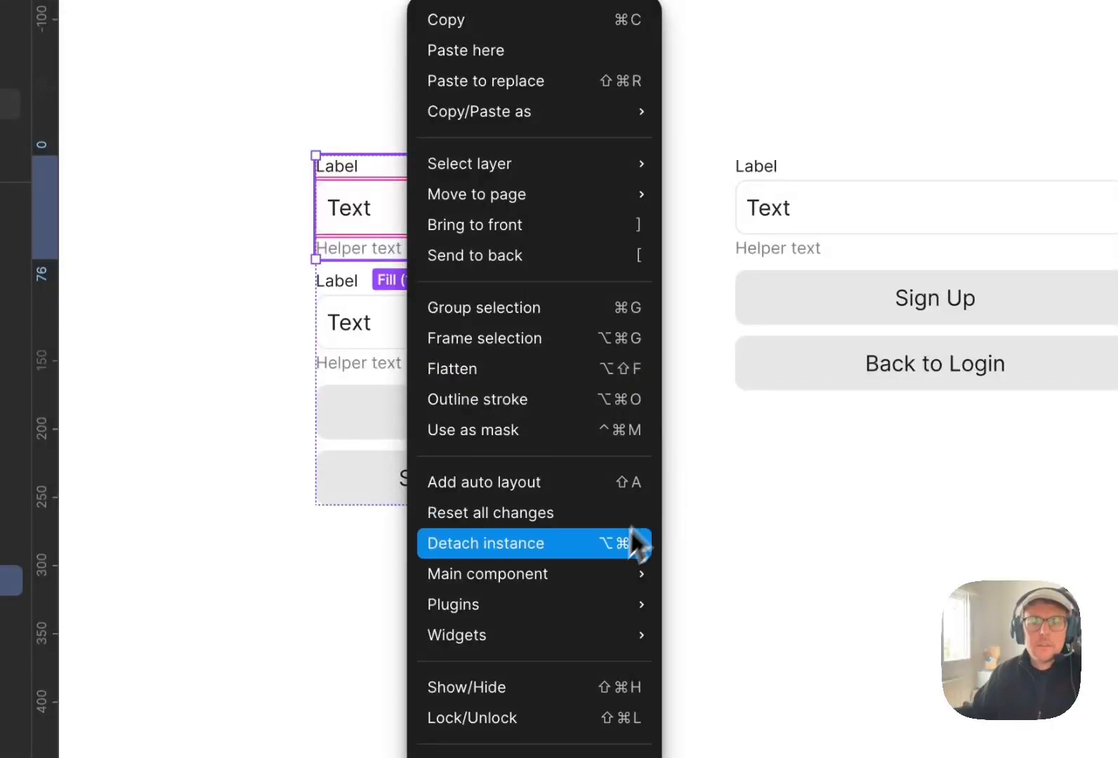
mouse_move(630, 580)
left_click(772, 574)
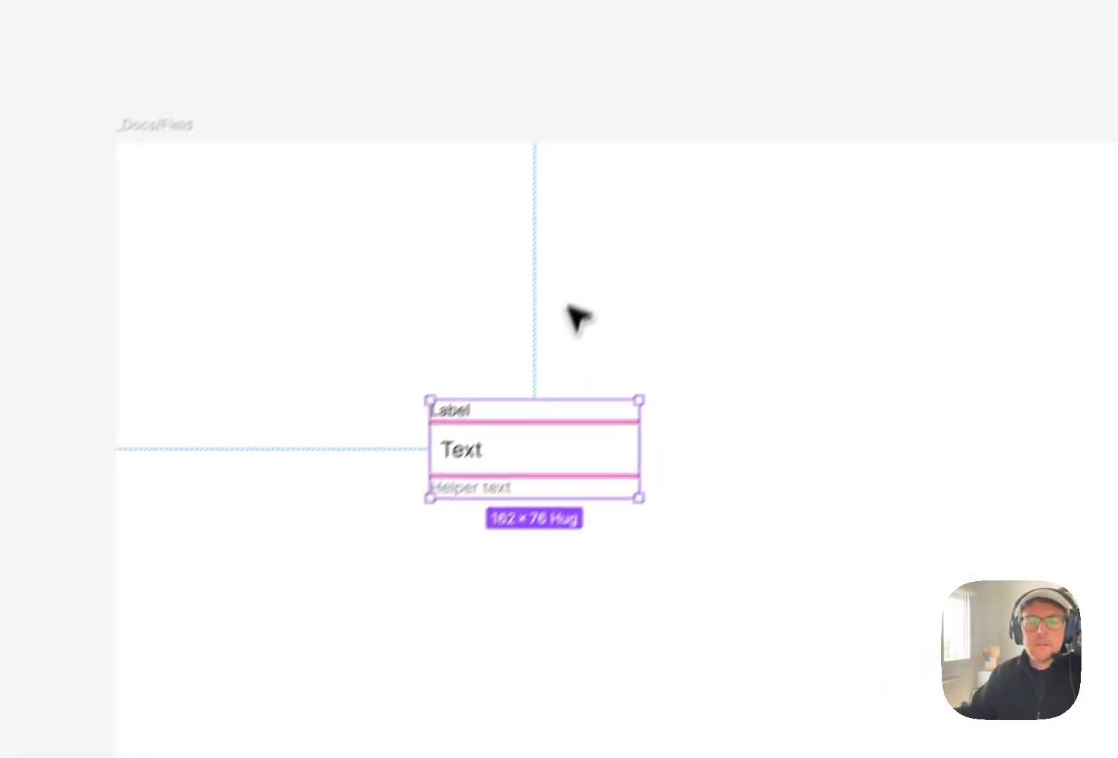
left_click(579, 363)
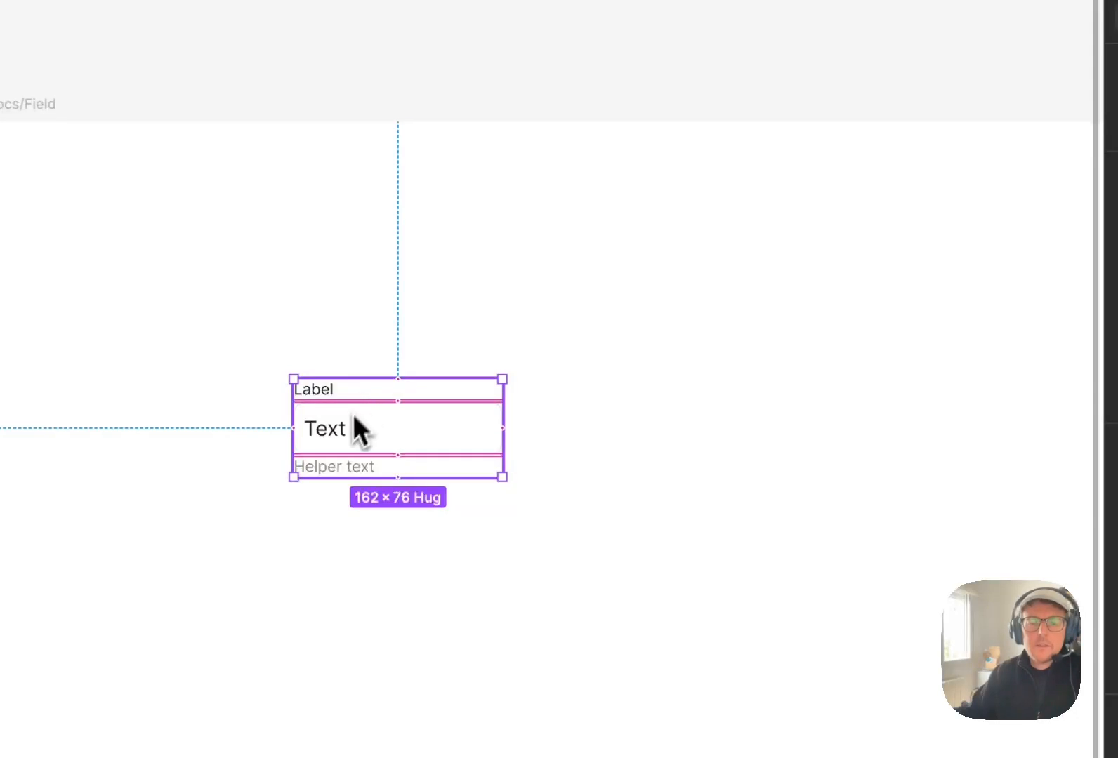
Create a boolean visibility property "Helper text?" with the value False for the Field component's helper text layer.
left_click(377, 474)
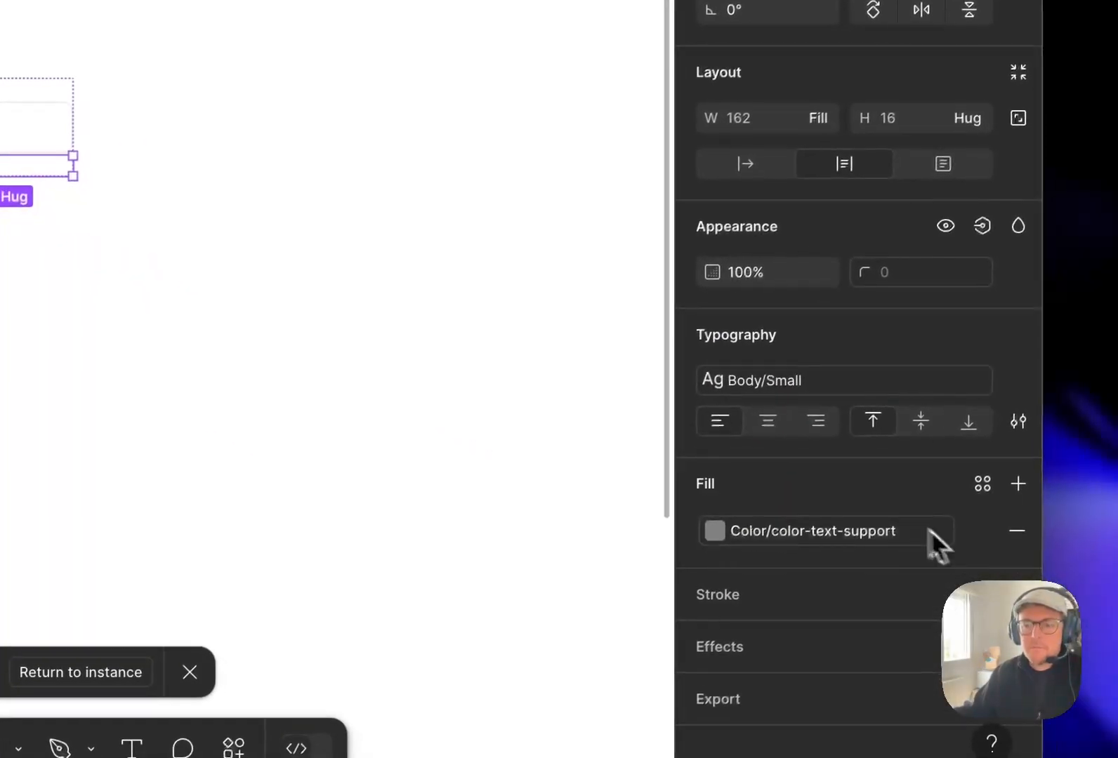
left_click(982, 226)
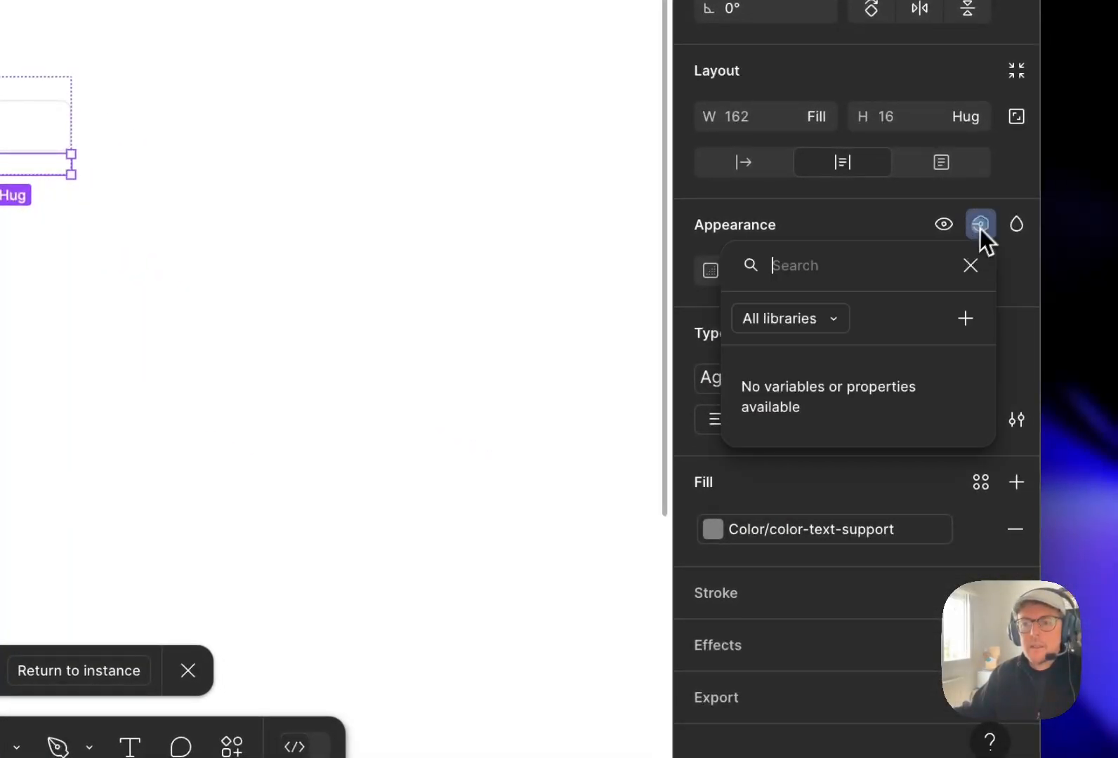
left_click(966, 318)
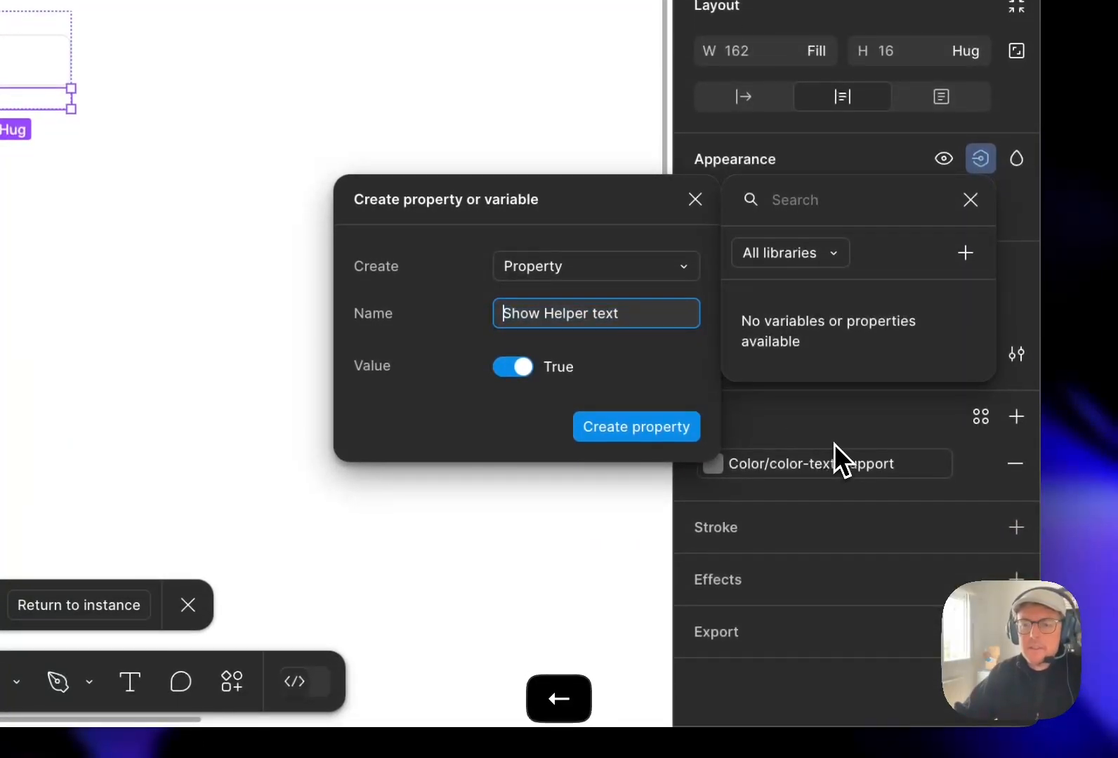
key("shift+alt+Right")
key("BackSpace")
key("super+Right")
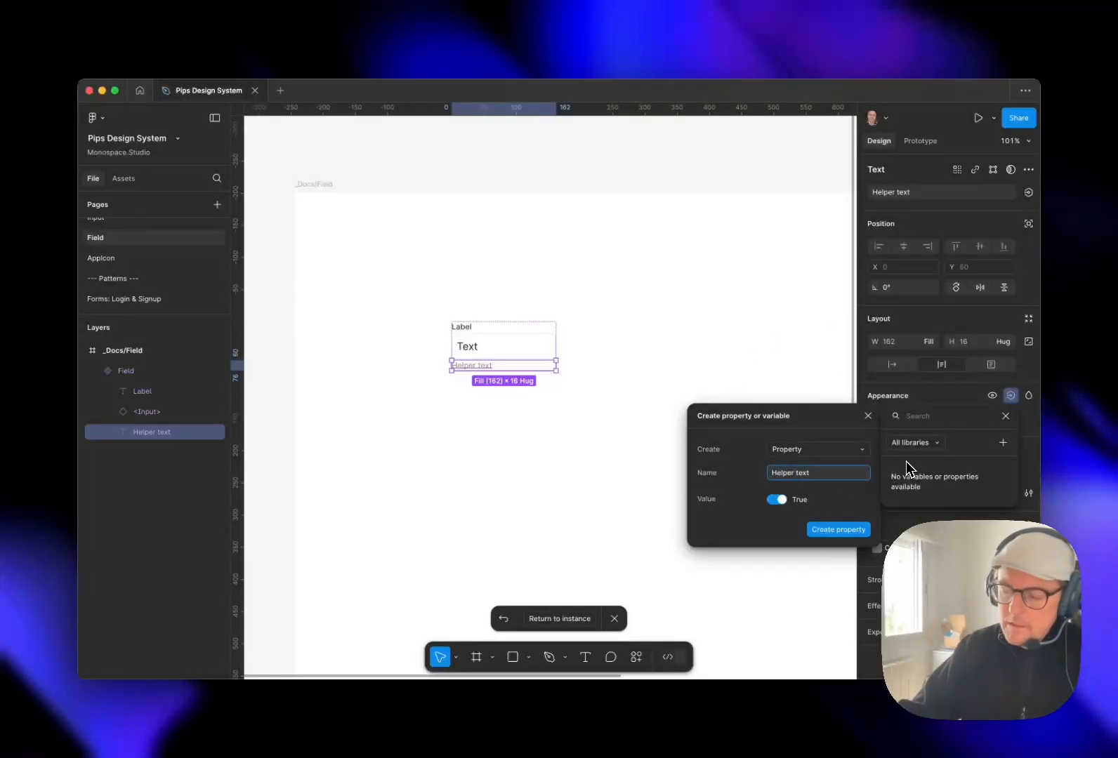
type("?")
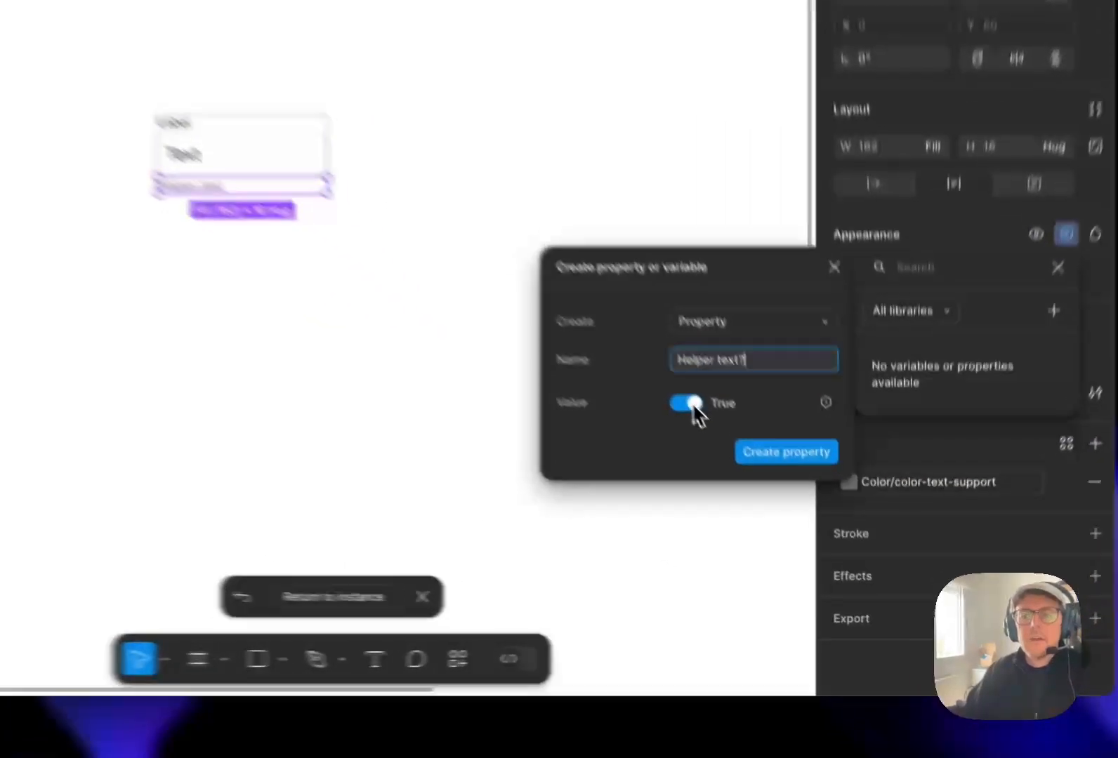
left_click(779, 499)
left_click(841, 531)
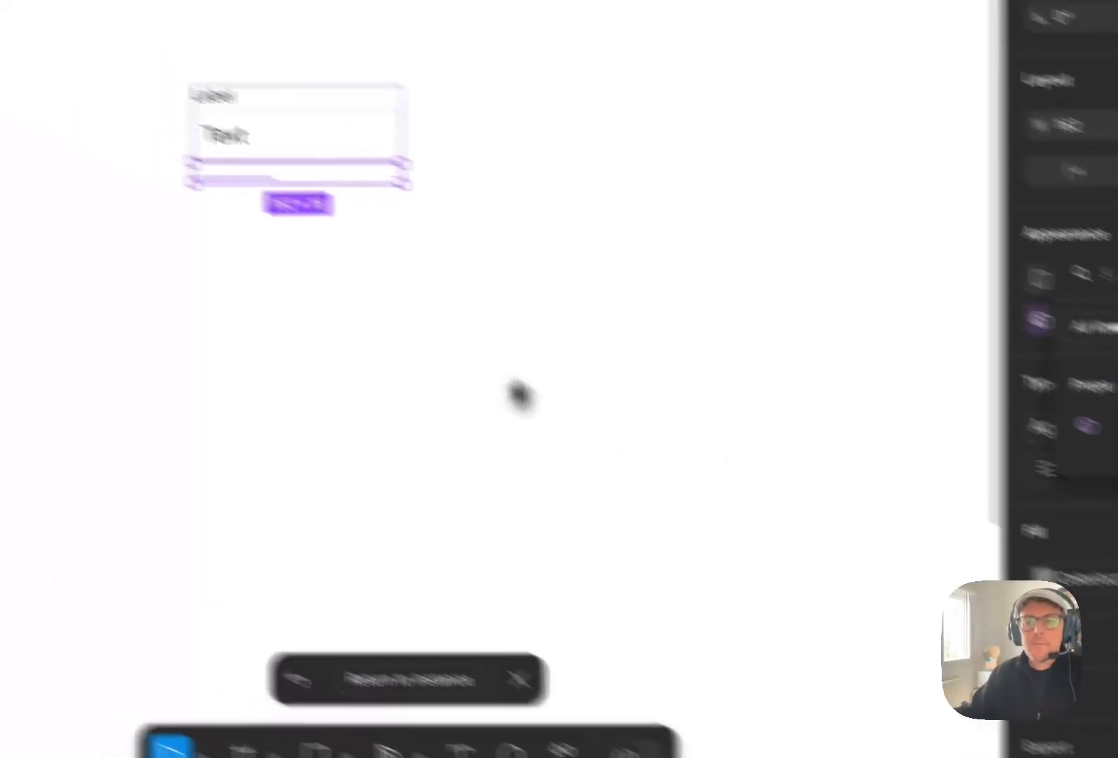
left_click(516, 31)
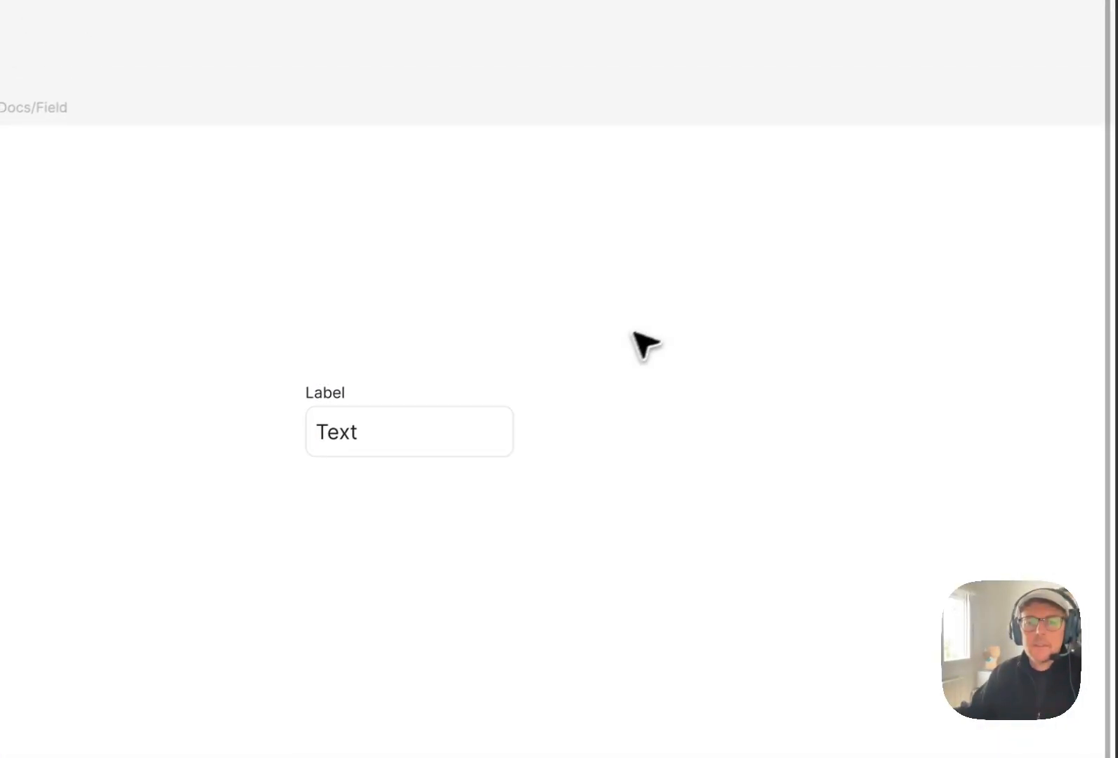
Create a boolean visibility property "Label?" with the value True for the Field component's label layer.
double_click(335, 401)
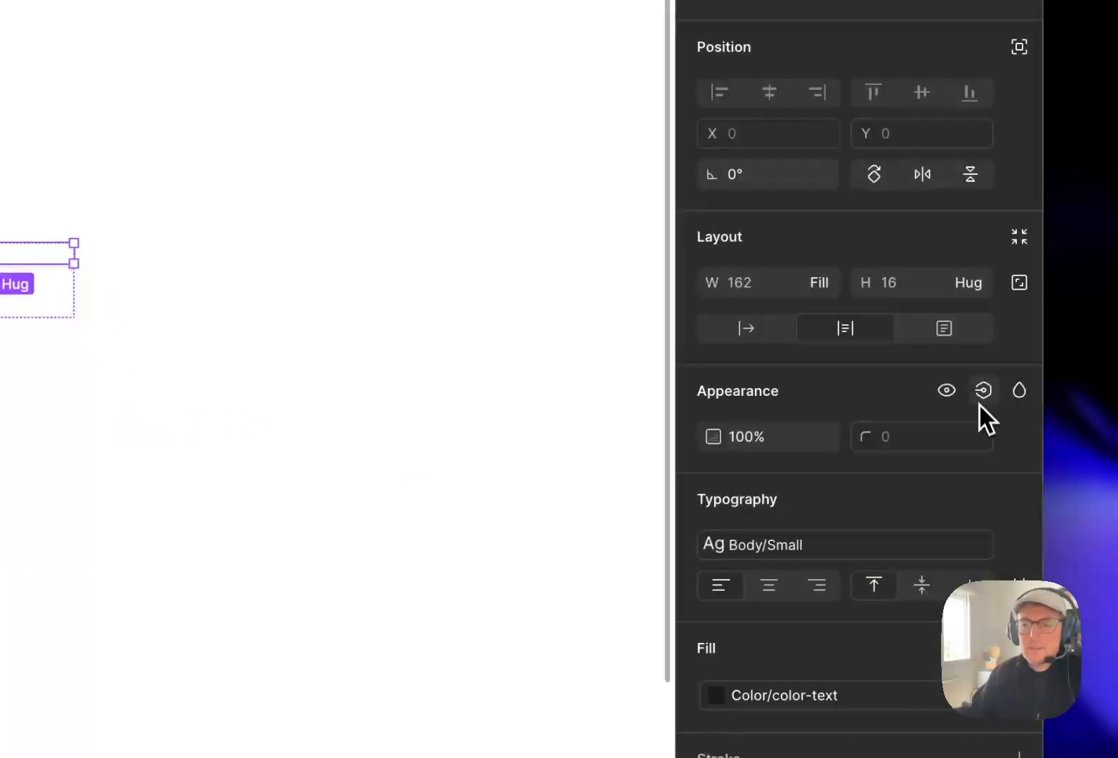
left_click(981, 390)
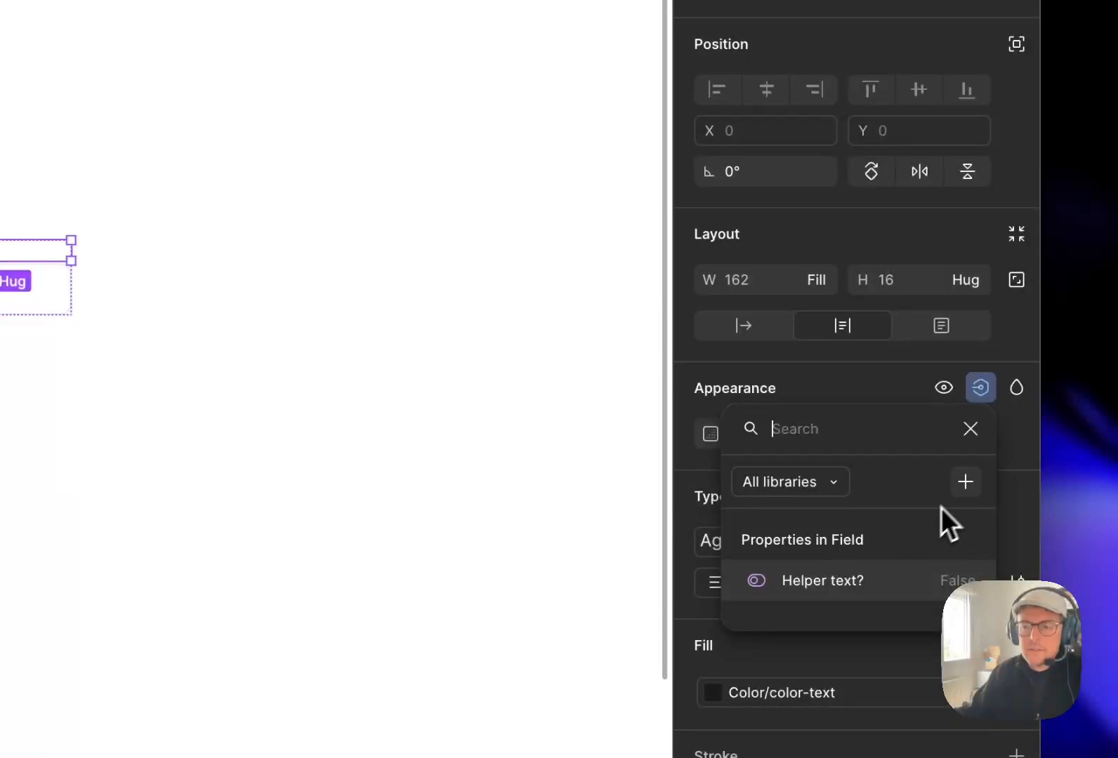
left_click(965, 482)
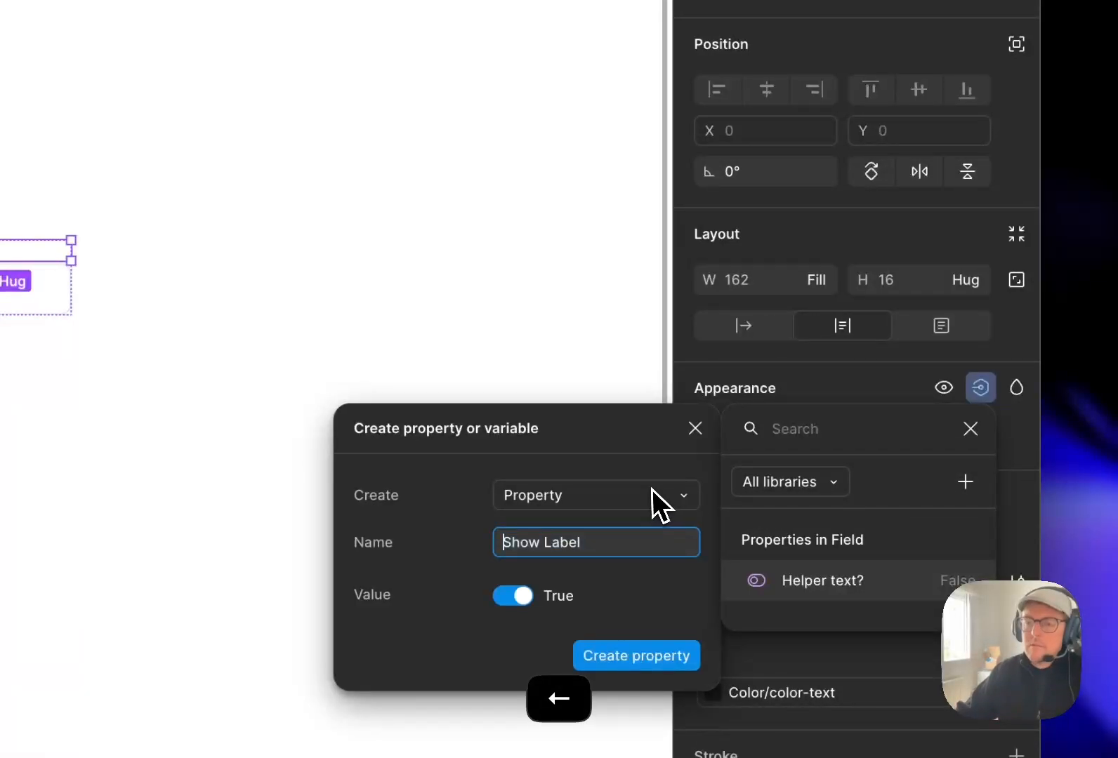
key("shift+Right")
key("shift+Right")
key("shift+Right")
key("shift+Right")
key("shift+Right")
key("BackSpace")
key("super+Right")
type("?")
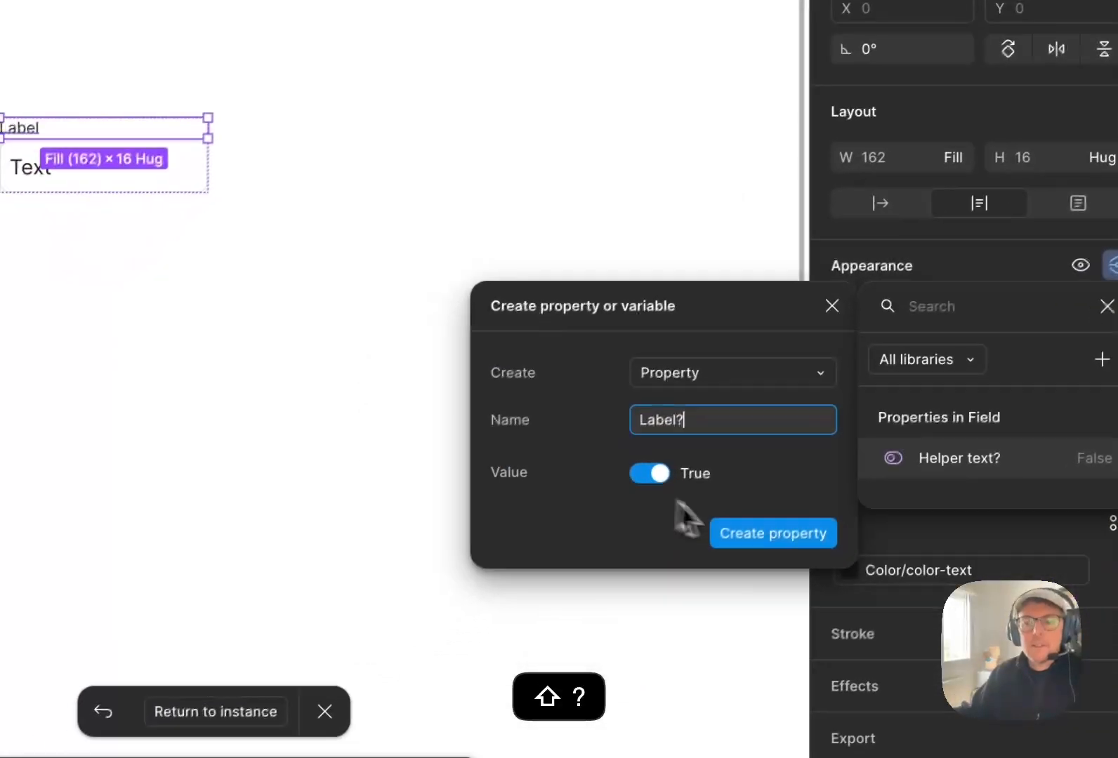
key("Return")
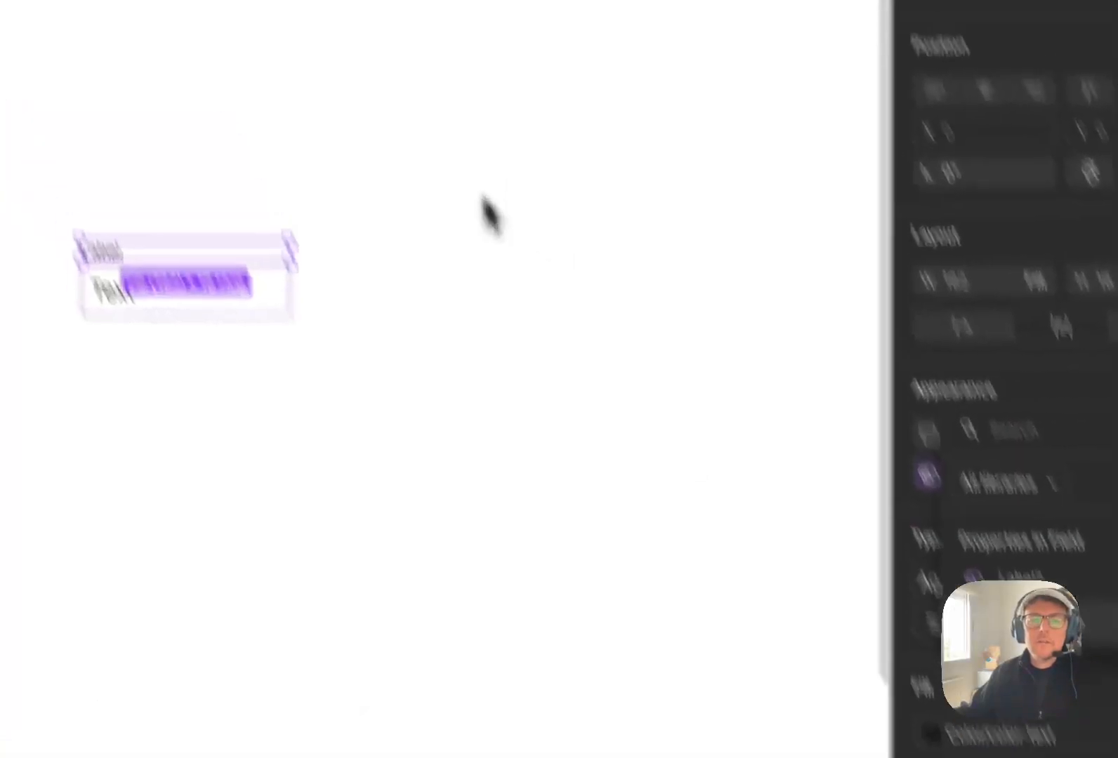
left_click(428, 305)
left_click(416, 298)
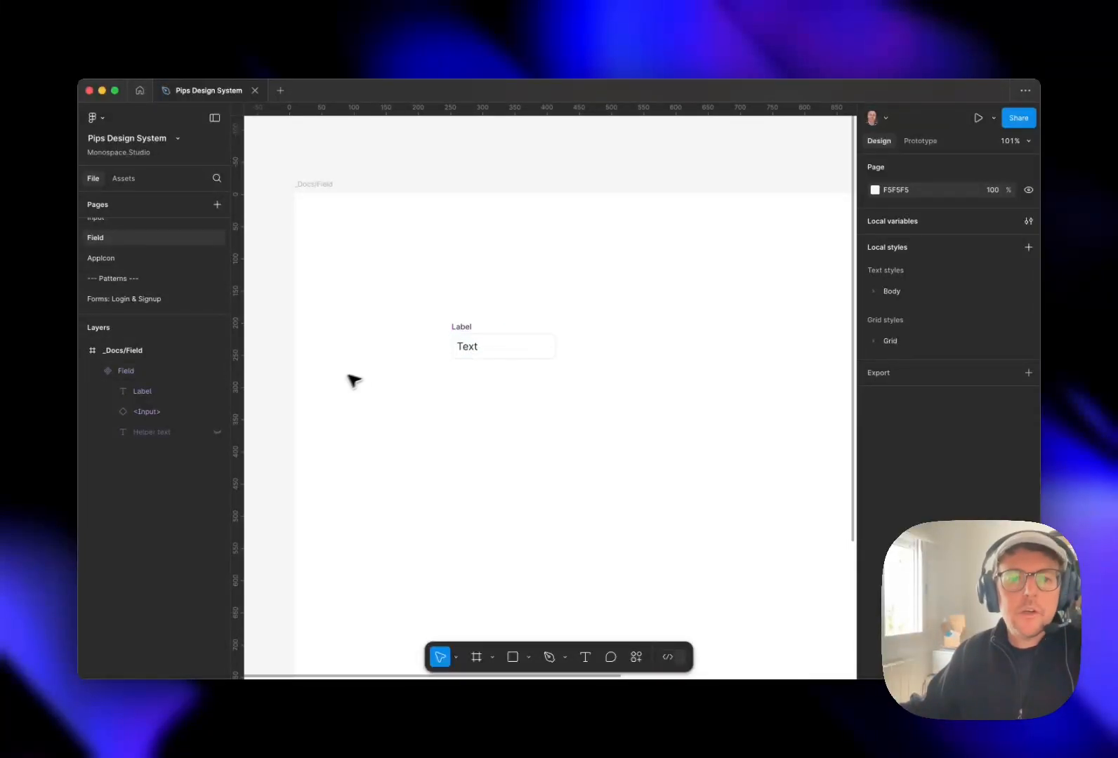
Return from the Field main component to its instance in the Login form and clear the selection.
left_click(489, 349)
left_click(559, 619)
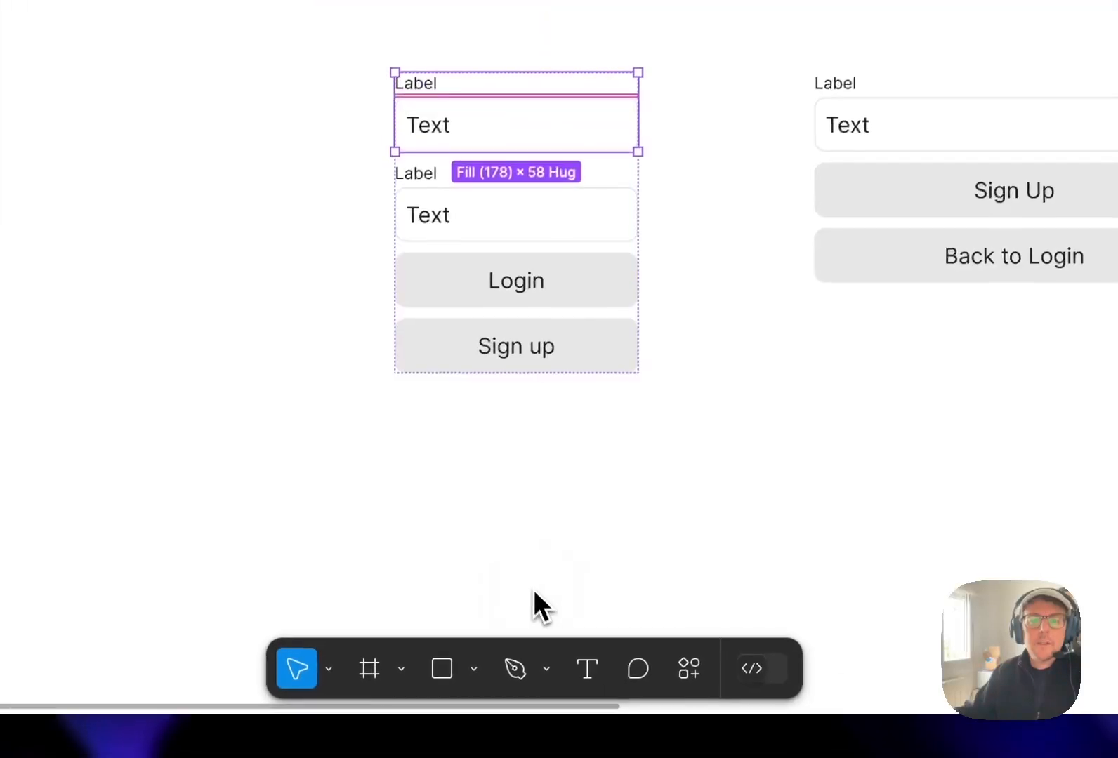
left_click(730, 102)
left_click_drag(708, 49, 633, 53)
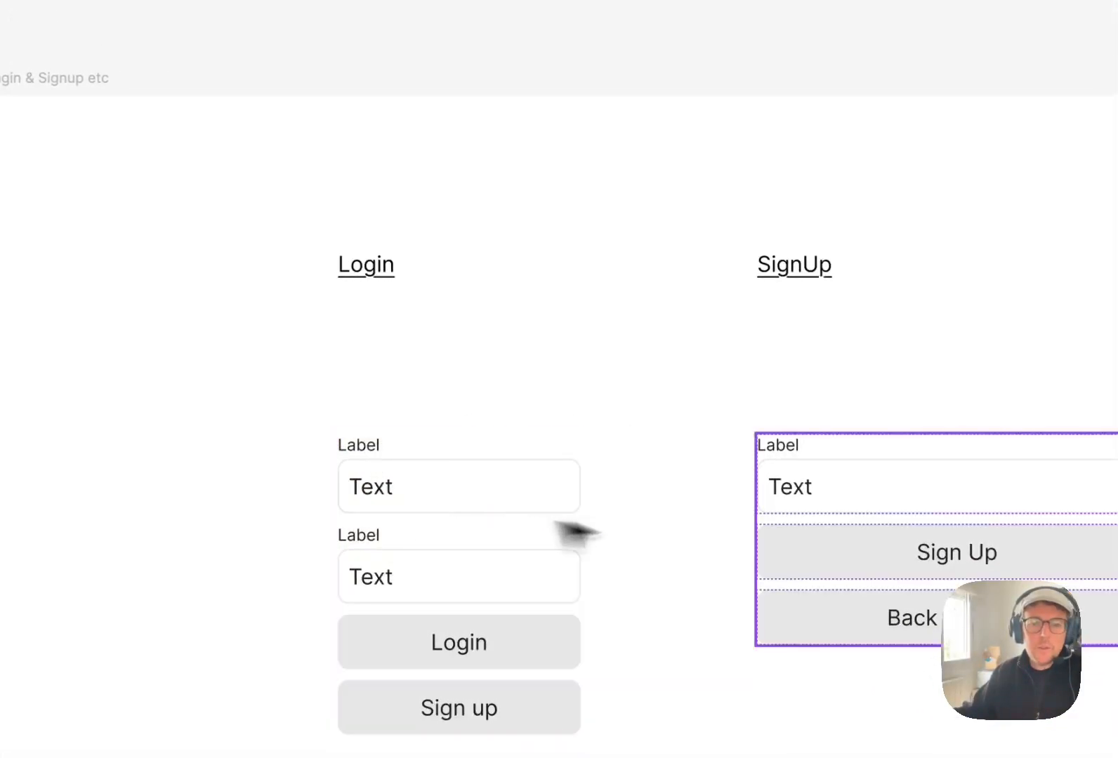
left_click_drag(678, 500, 554, 362)
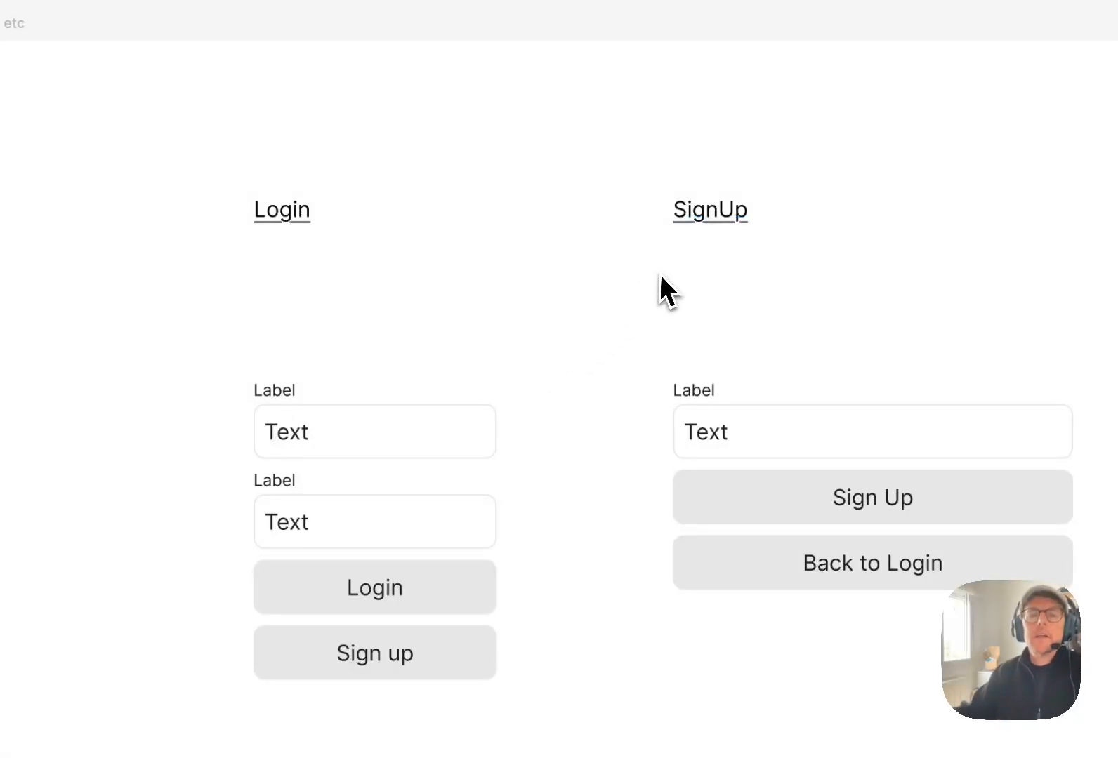
Set the field labels to "Username" and "Password" in the Login form and to "Email" in the SignUp form.
left_click(370, 384)
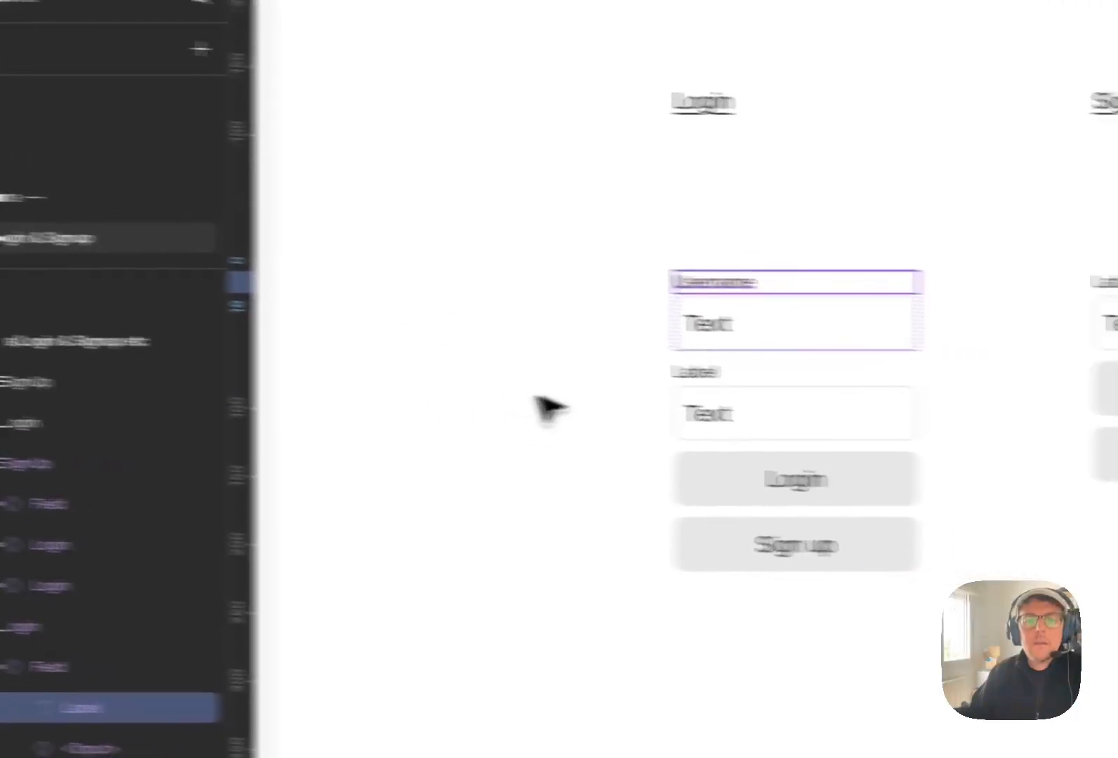
double_click(368, 476)
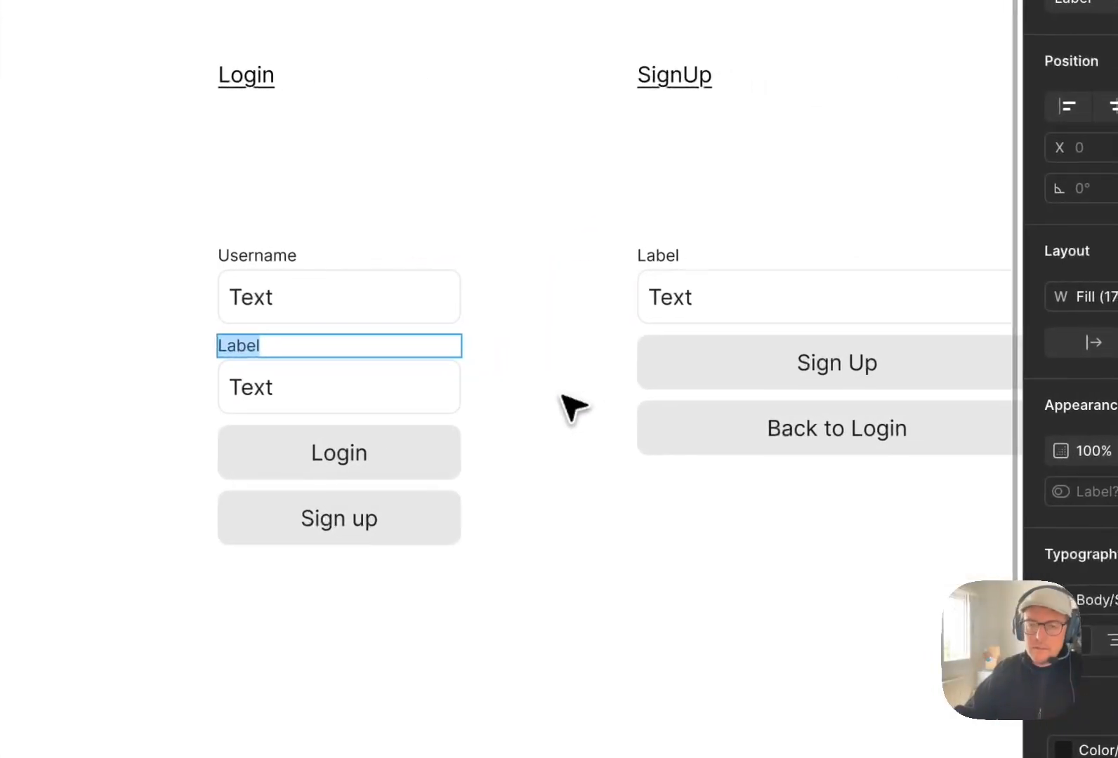
type("Pasww")
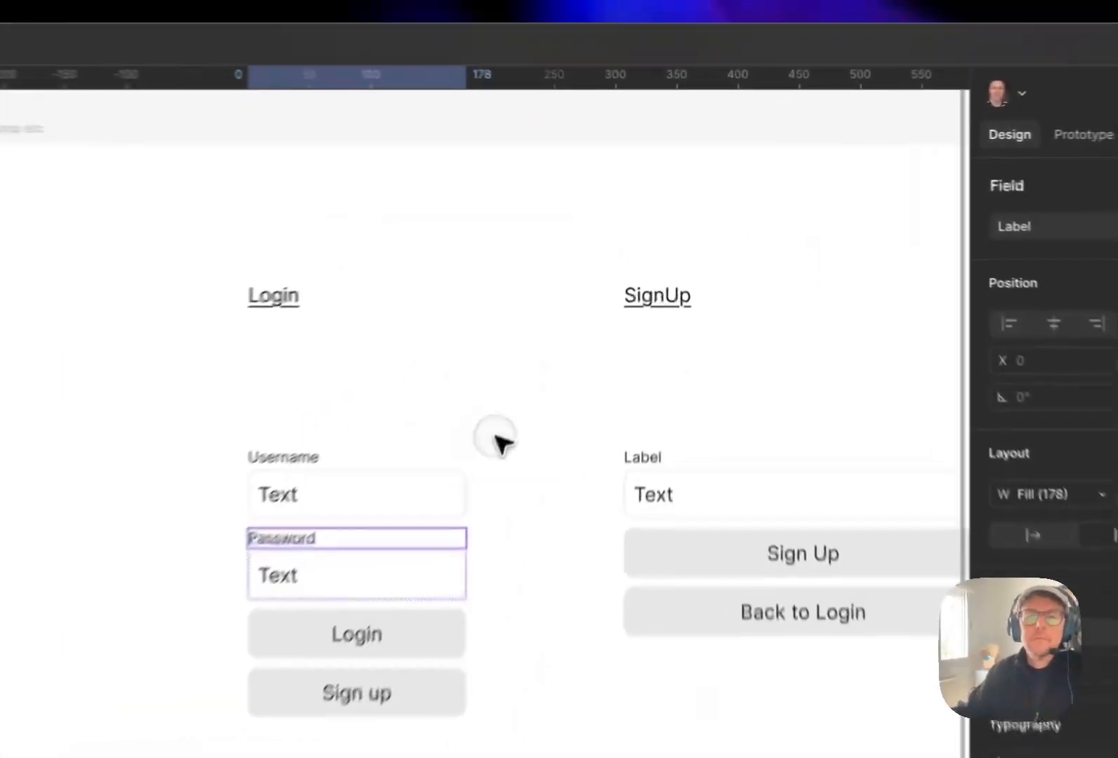
left_click(594, 307)
double_click(678, 320)
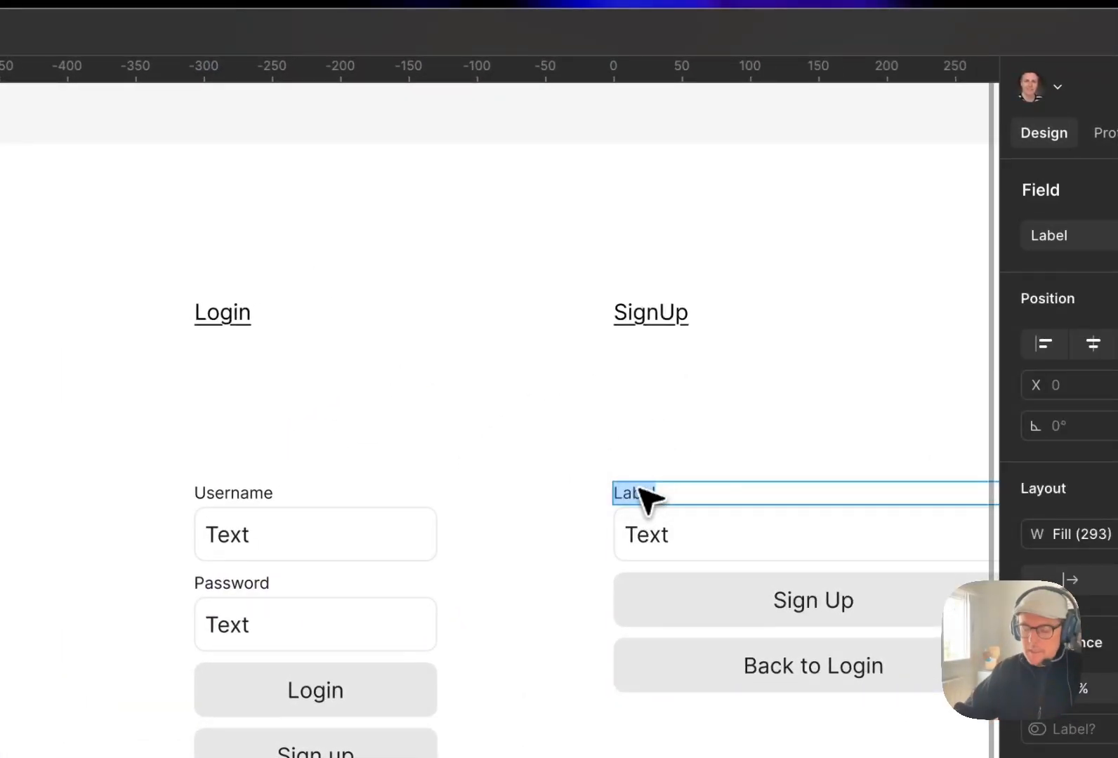
left_click(513, 519)
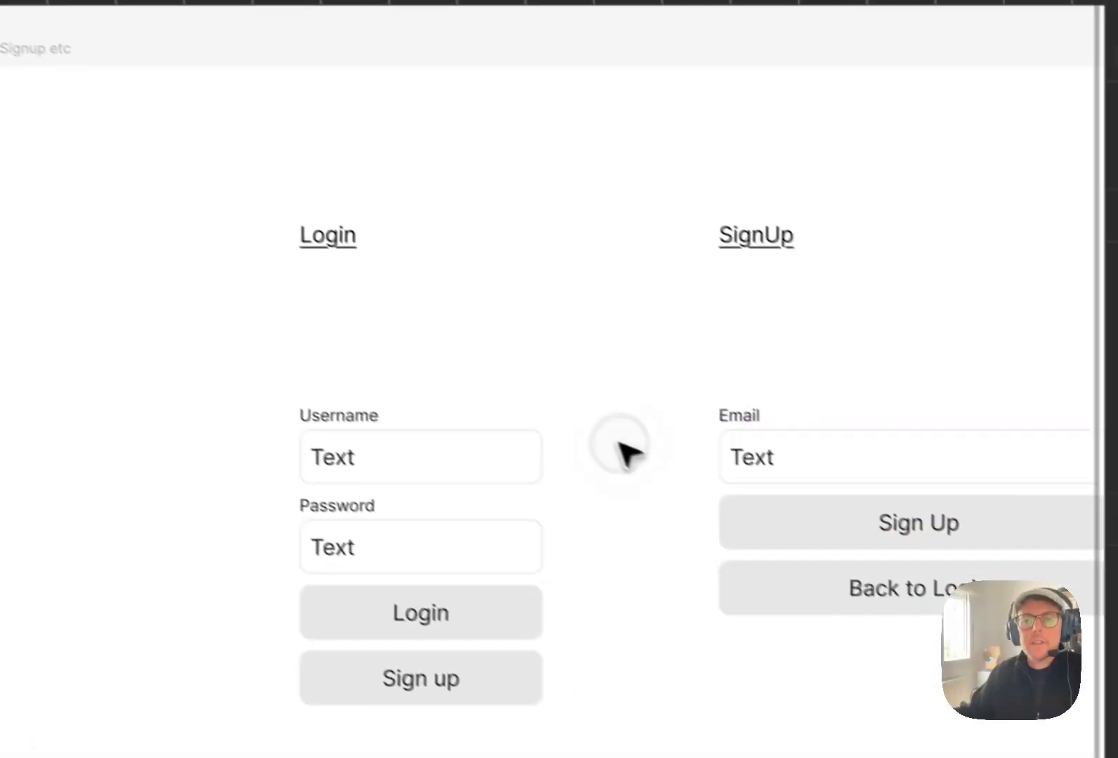
key("c")
left_click_drag(493, 437, 433, 445)
left_click(572, 416)
left_click(606, 404)
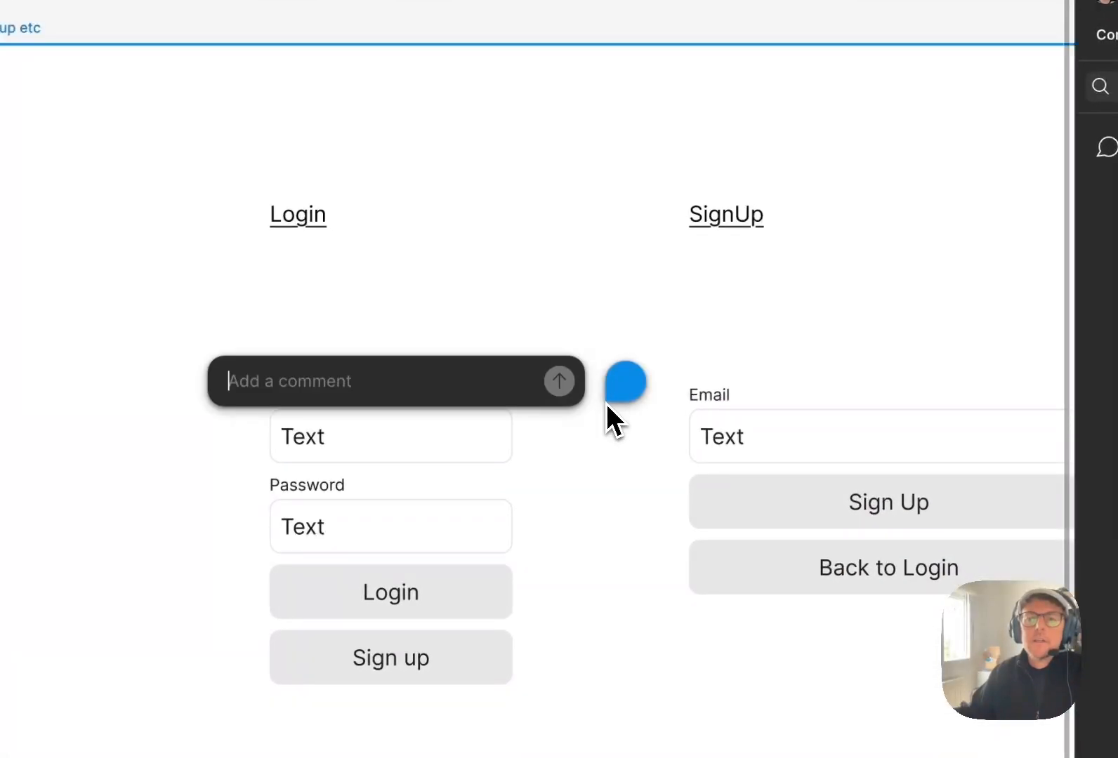
key("Escape")
key("Escape")
left_click_drag(605, 353, 610, 368)
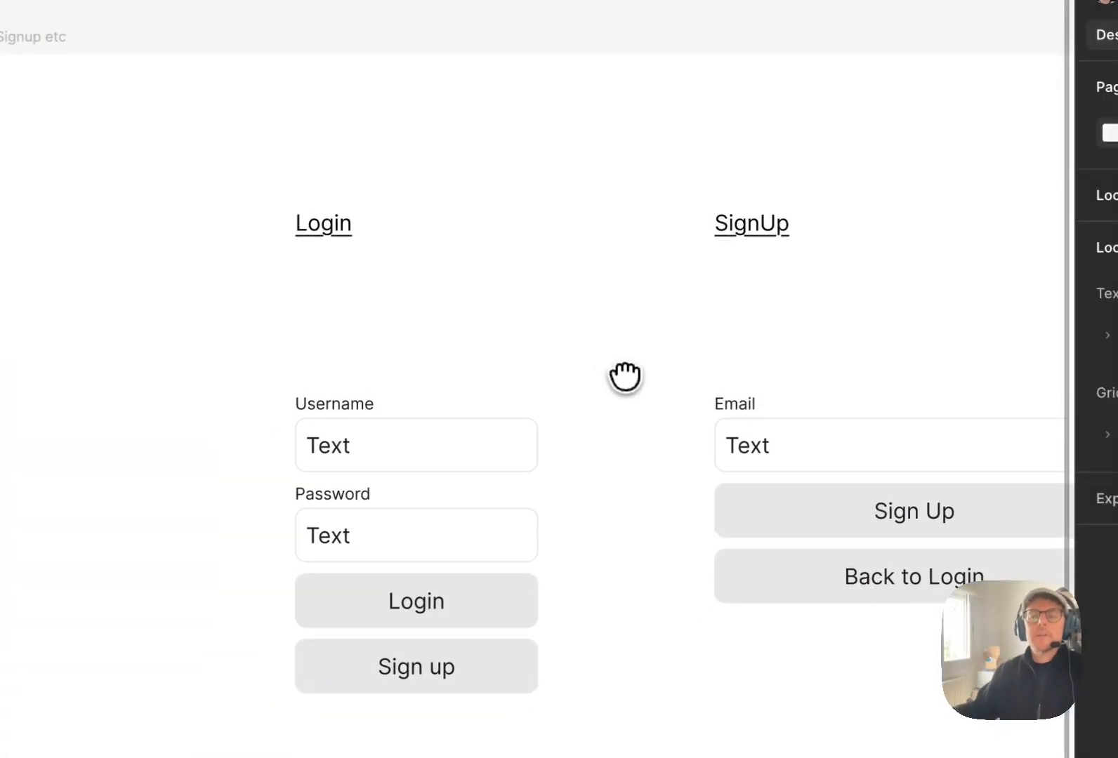
left_click_drag(712, 330, 692, 334)
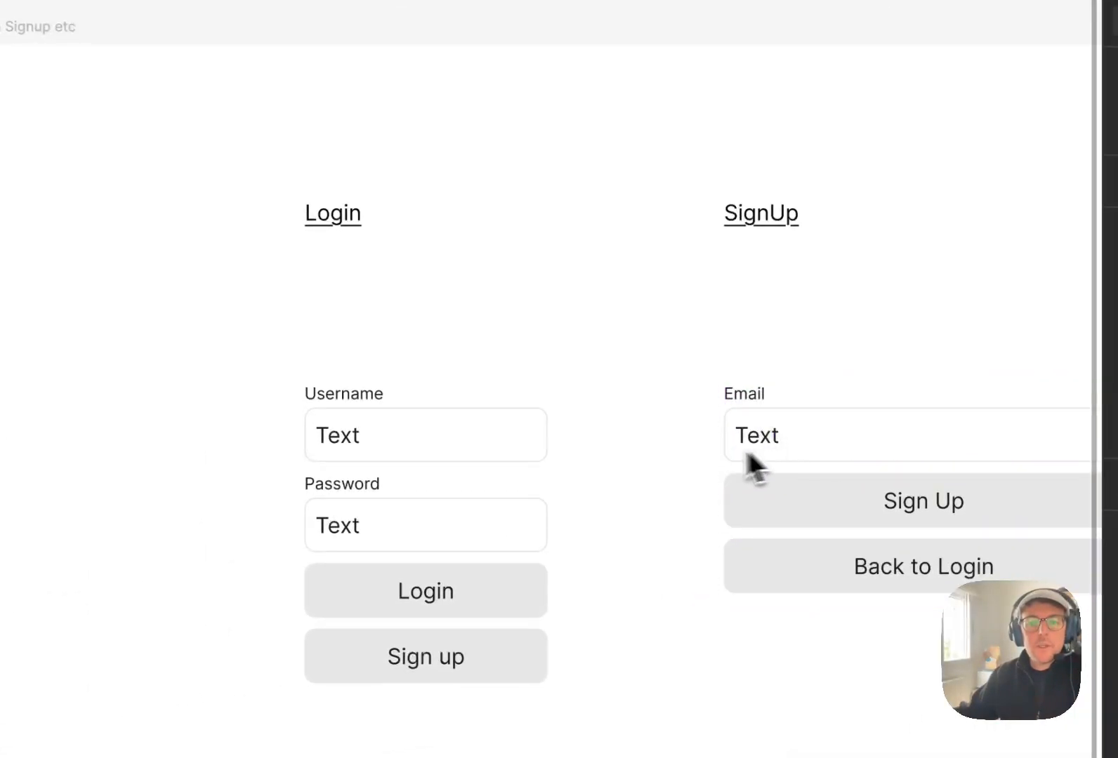
left_click_drag(653, 401, 683, 373)
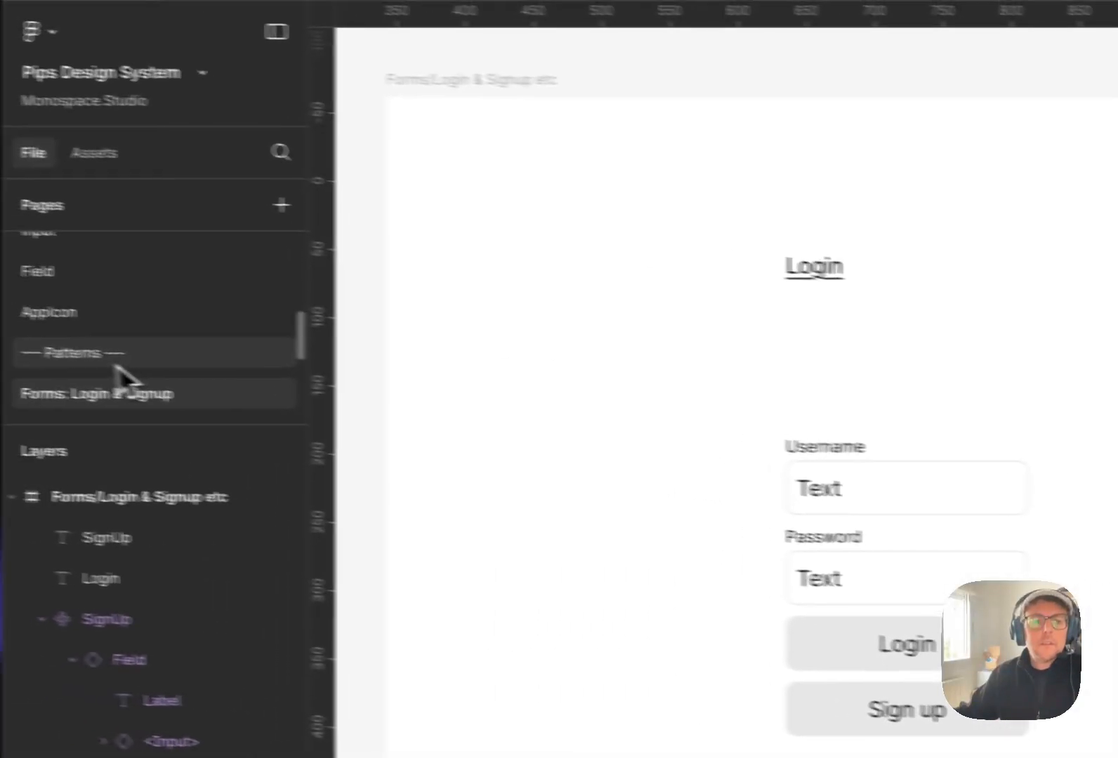
Check the m/Login and m/SignUp frames on the Prototype page, and go back to the "Forms: Login & Signup" page.
scroll(141, 364, "down", 2)
left_click(218, 379)
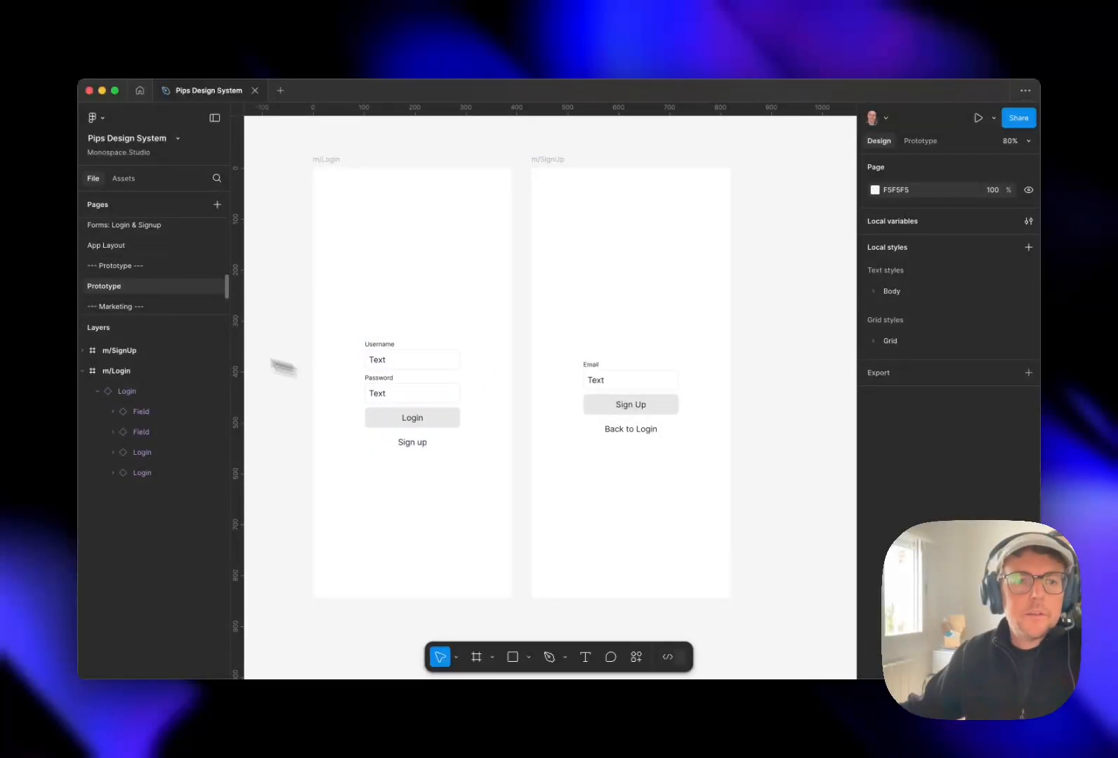
scroll(153, 260, "up", 2)
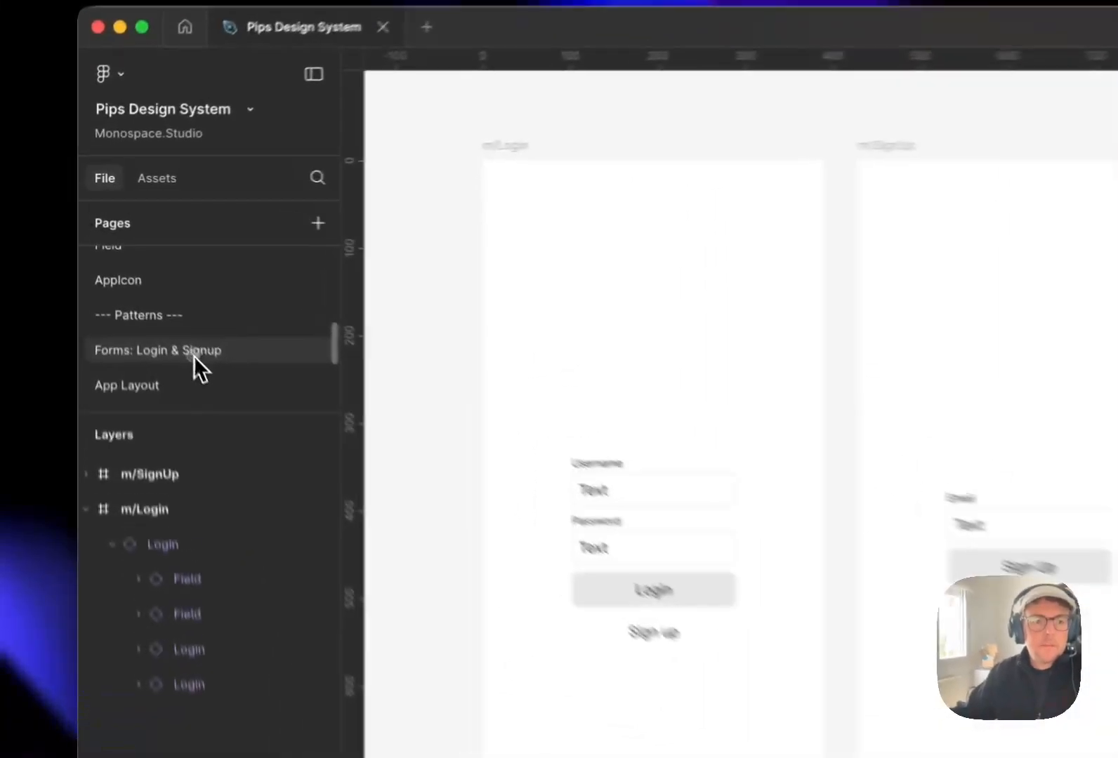
left_click(146, 277)
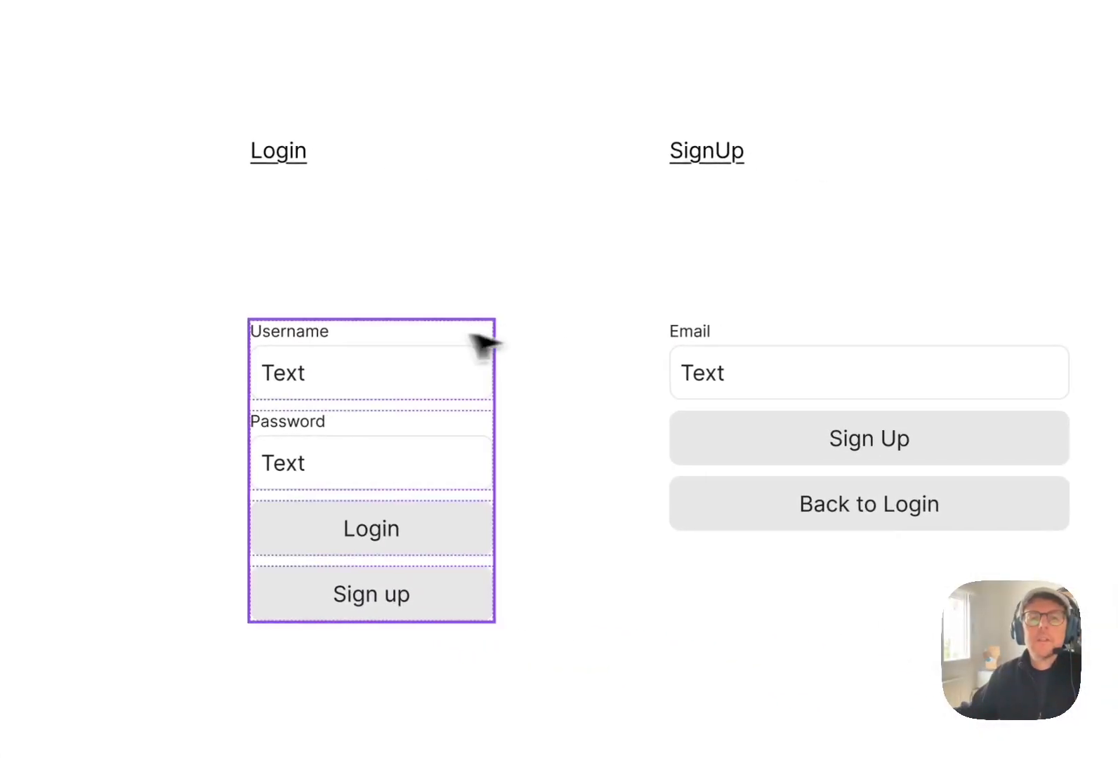
Enable the left icon of the Pip instance inside the Login form's Username input.
left_click(573, 451)
left_click(360, 414)
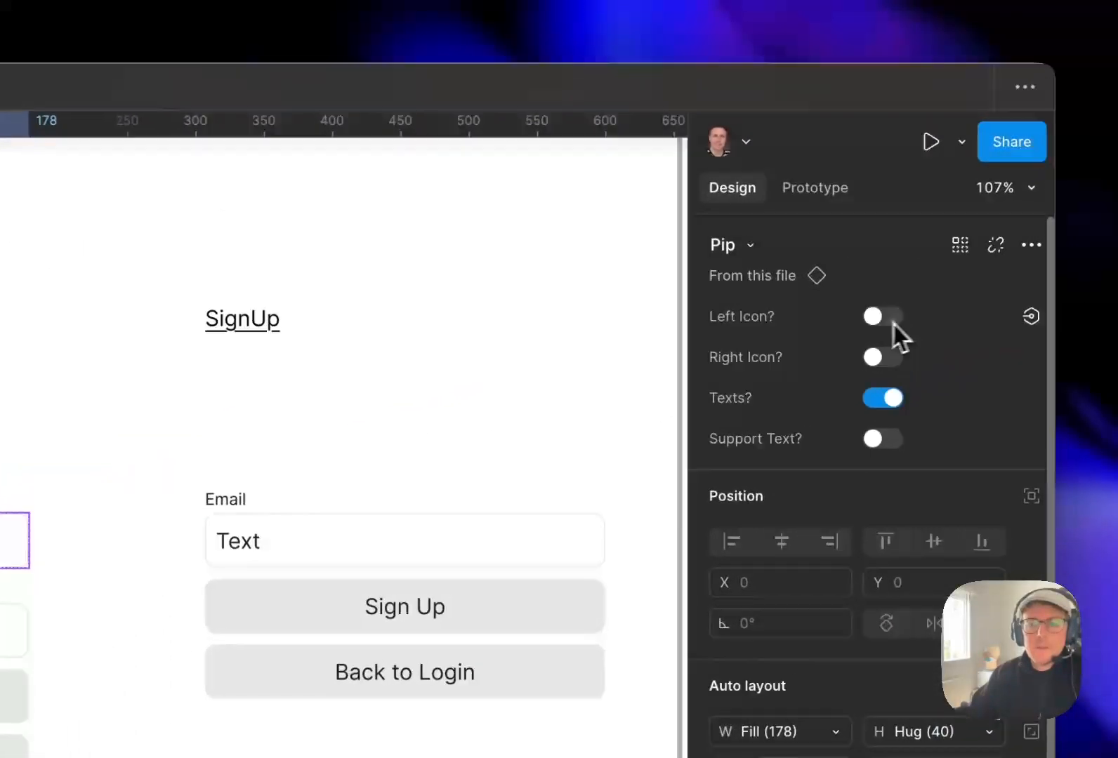
left_click(873, 324)
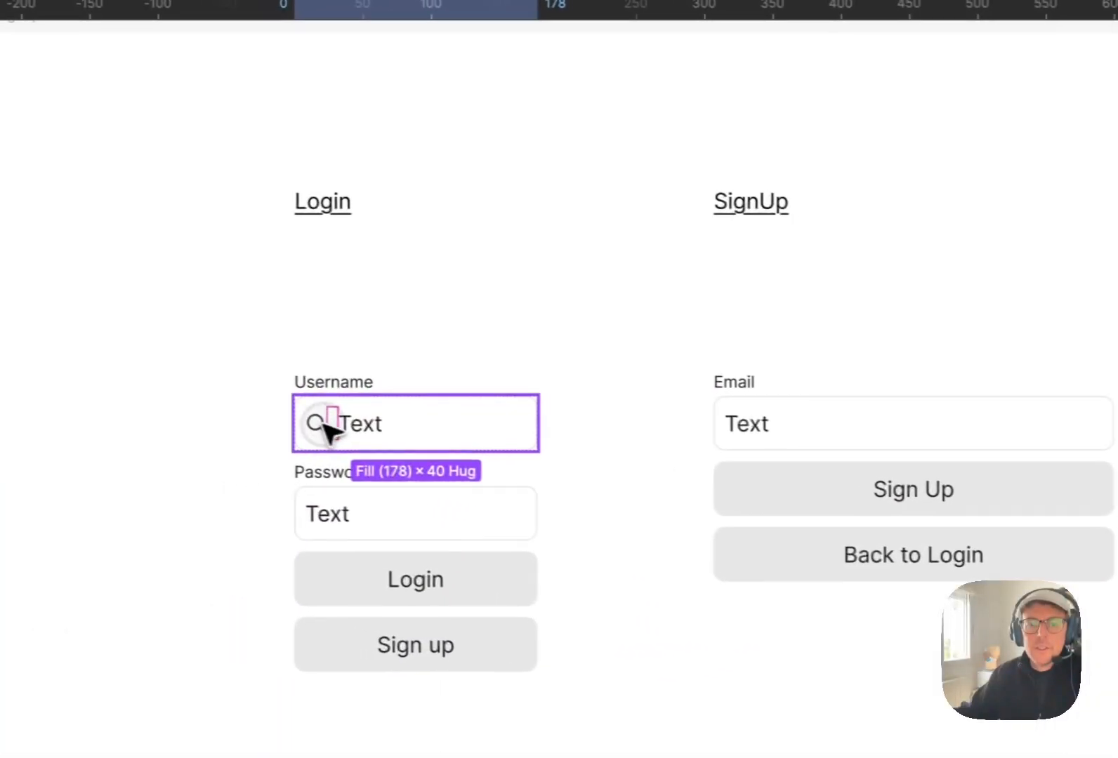
Swap the Username input's left icon for the circle-user icon from Lucide Icons, searching for "accoun".
left_click(336, 428)
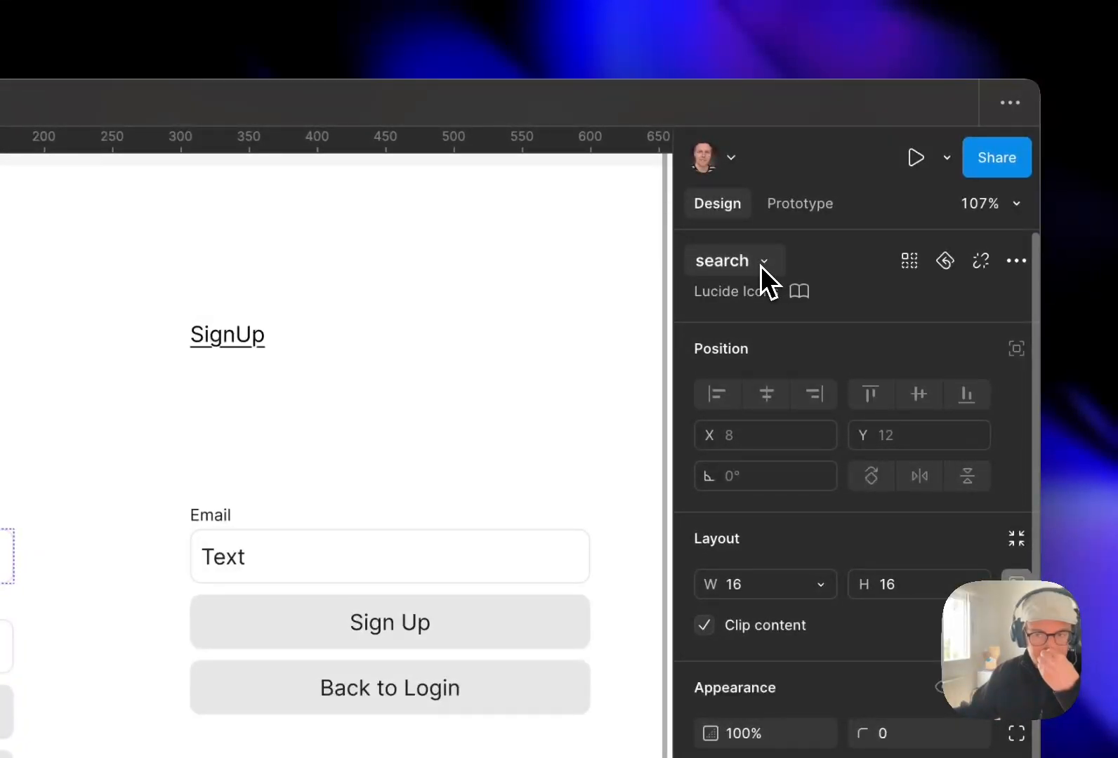
left_click(762, 263)
type("accoun")
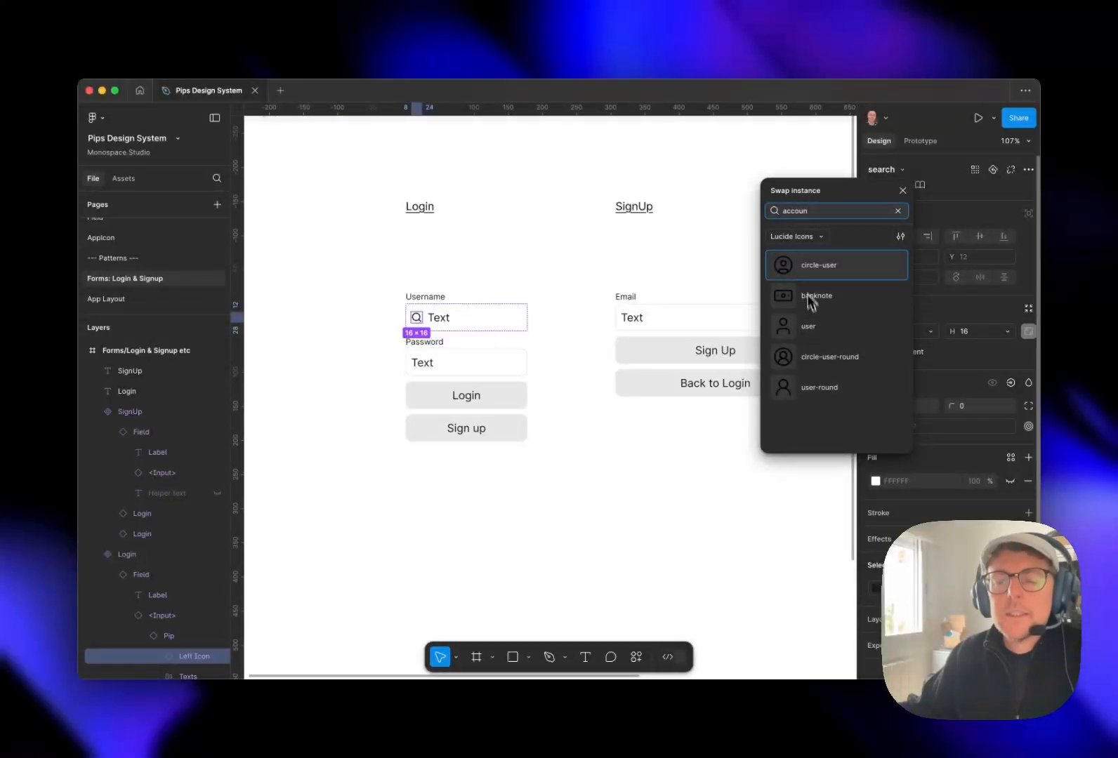
left_click(801, 266)
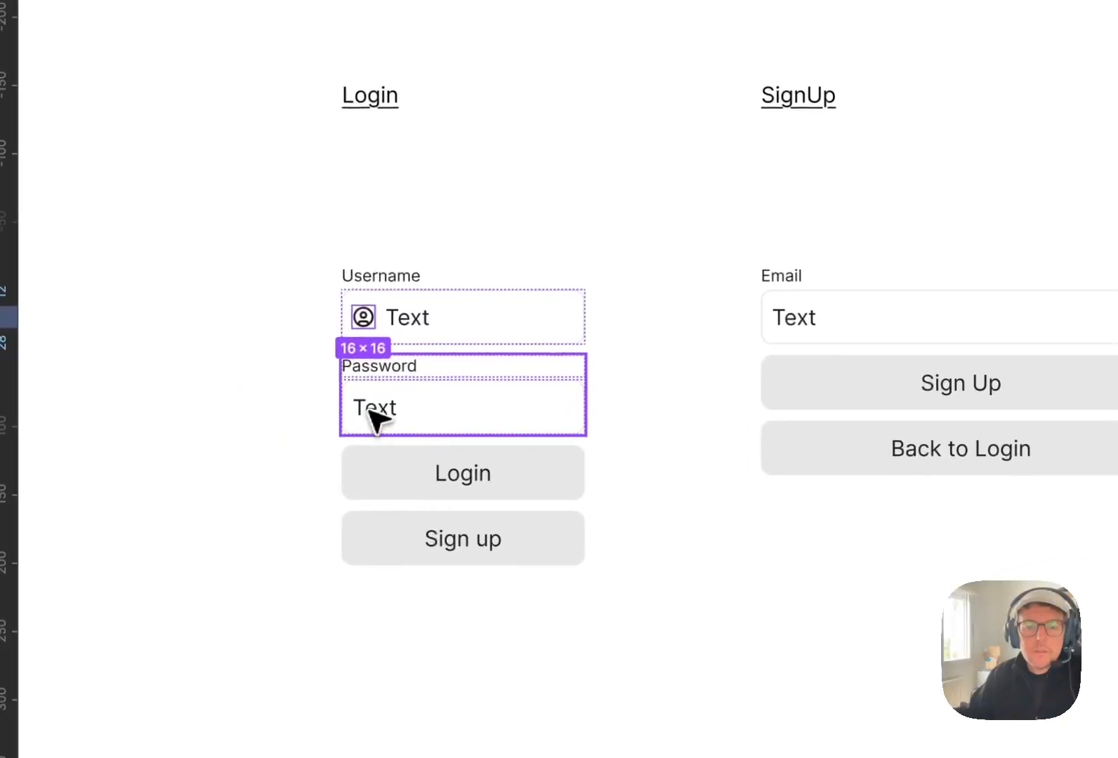
Enable the left icon of the Pip instance inside the Login form's Password input.
left_click(51, 500)
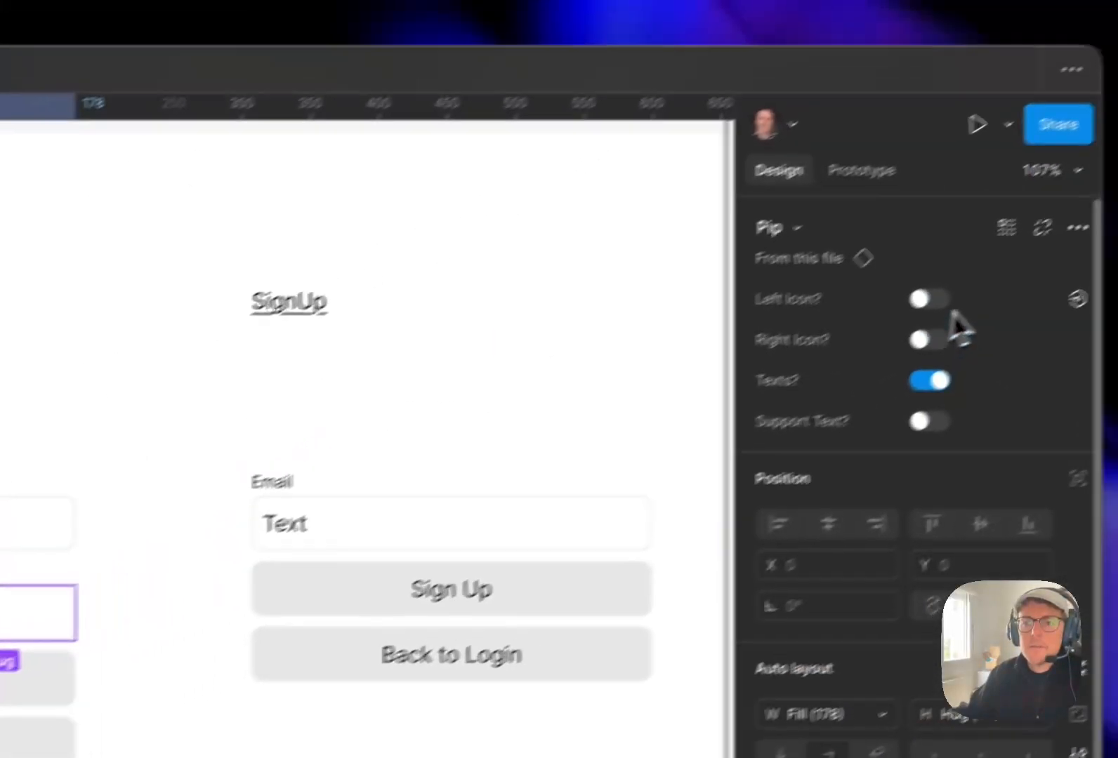
left_click(929, 297)
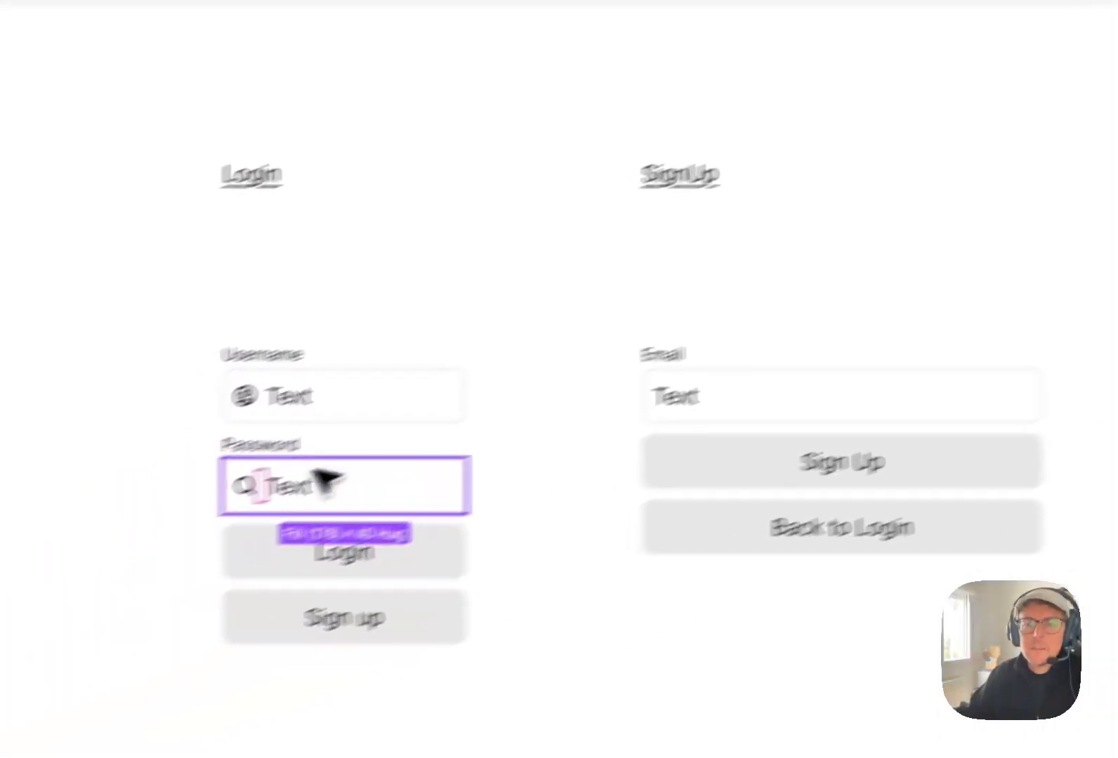
Swap the left icon of the Login form's Password input for the lock icon from Lucide Icons.
left_click(244, 486)
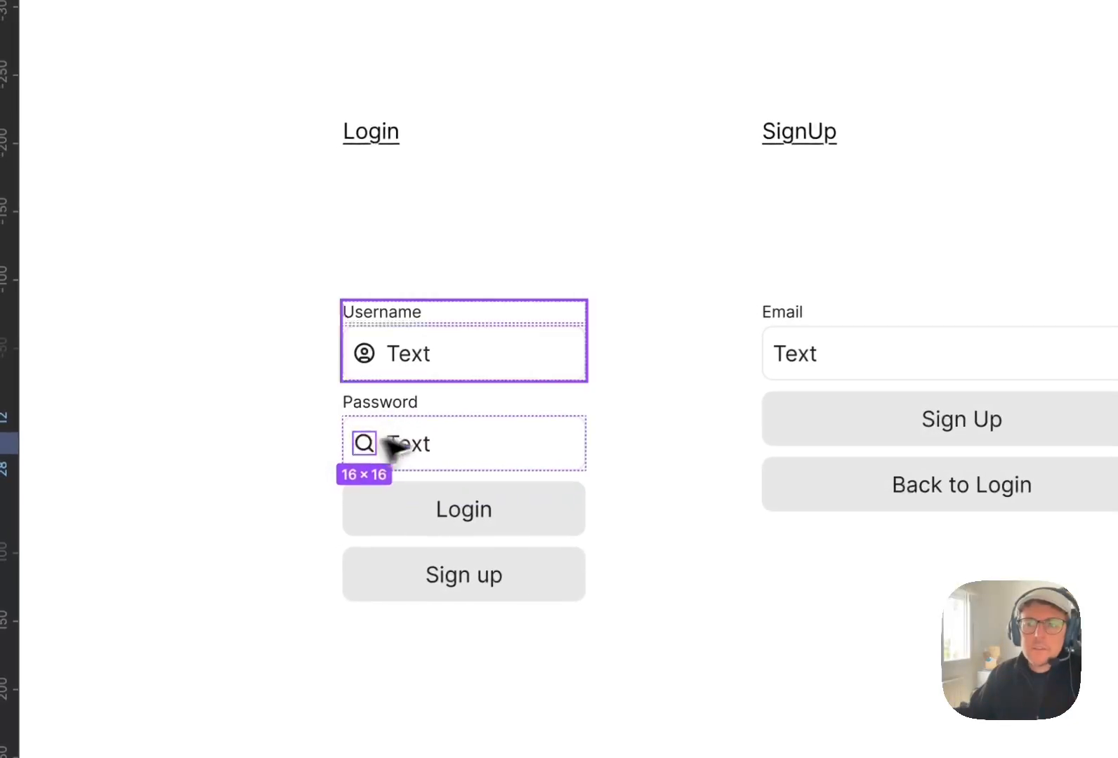
left_click(744, 233)
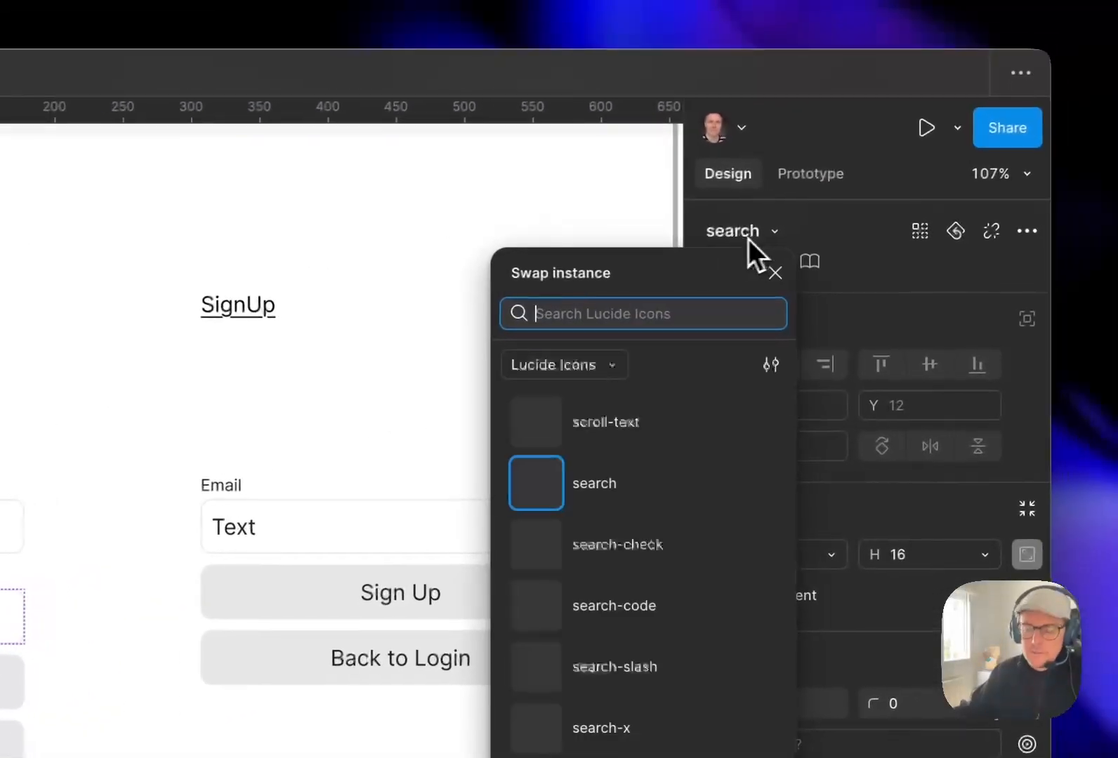
type("lock")
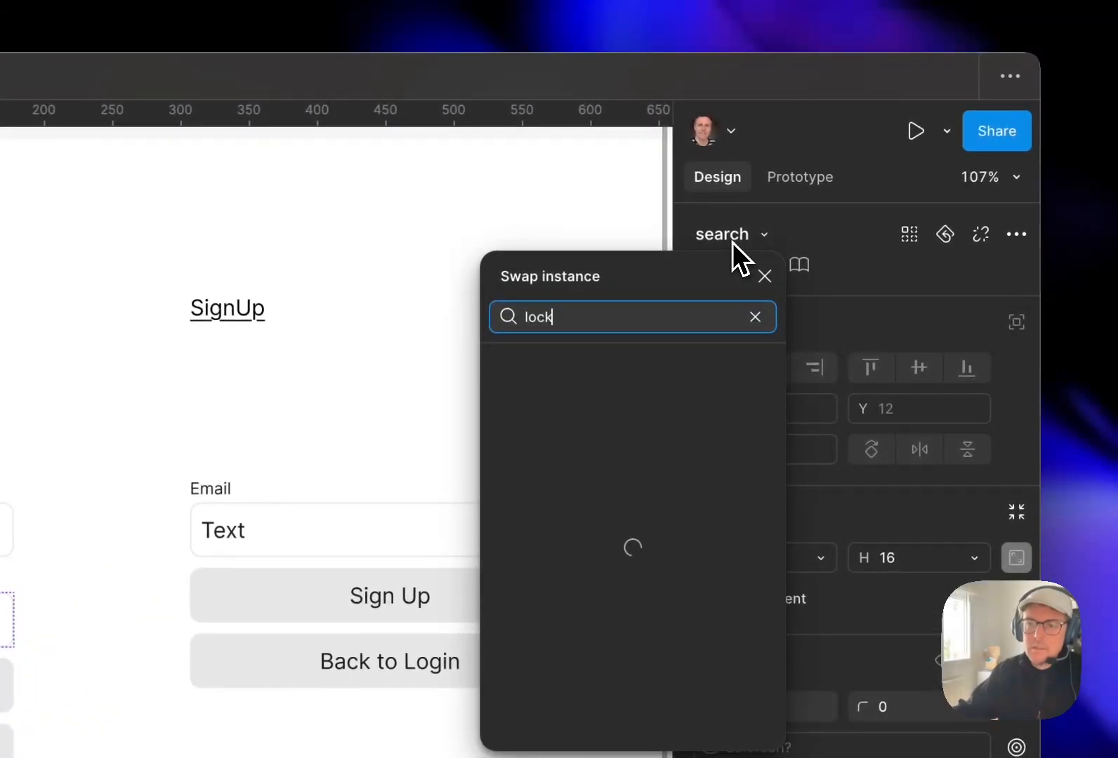
left_click(597, 425)
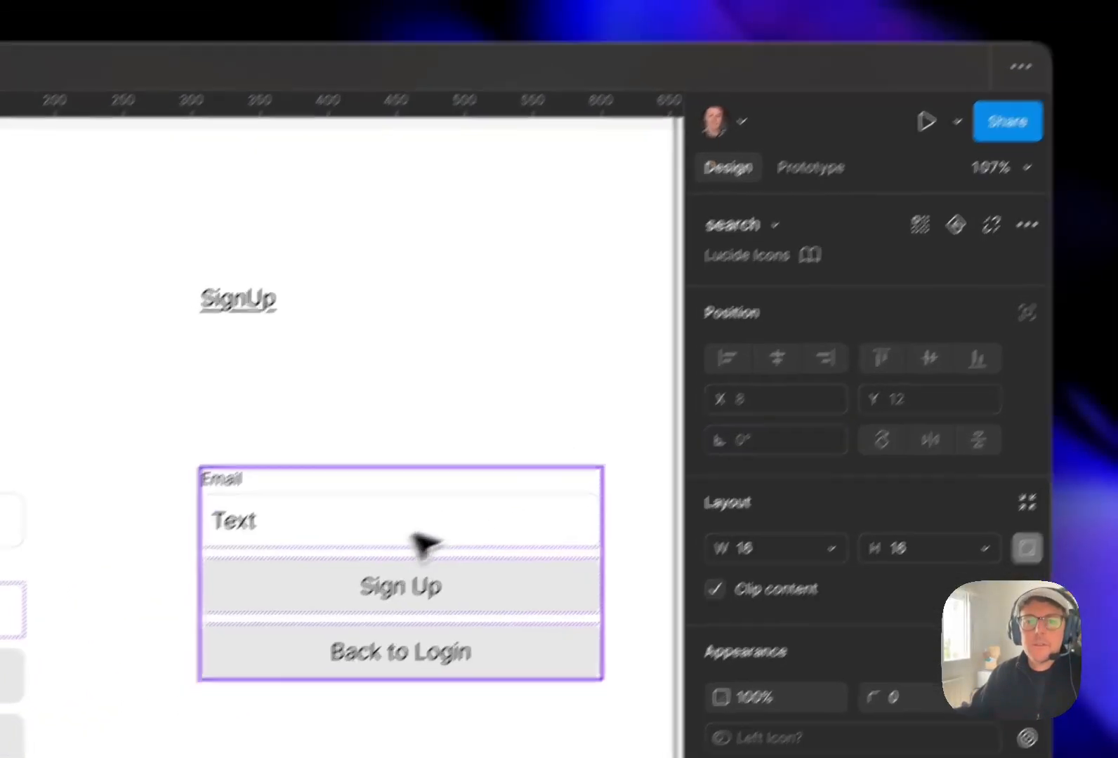
Enable the left icon of the Pip instance inside the SignUp form's Email input.
left_click(218, 536)
double_click(372, 410)
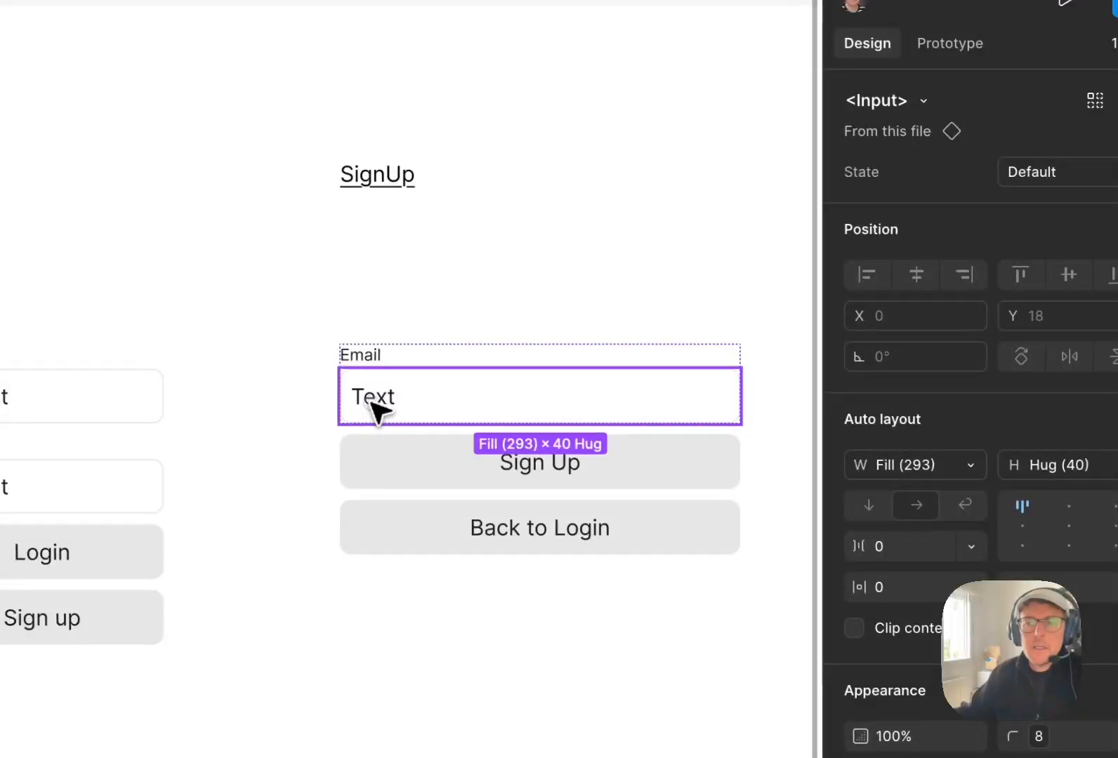
double_click(371, 410)
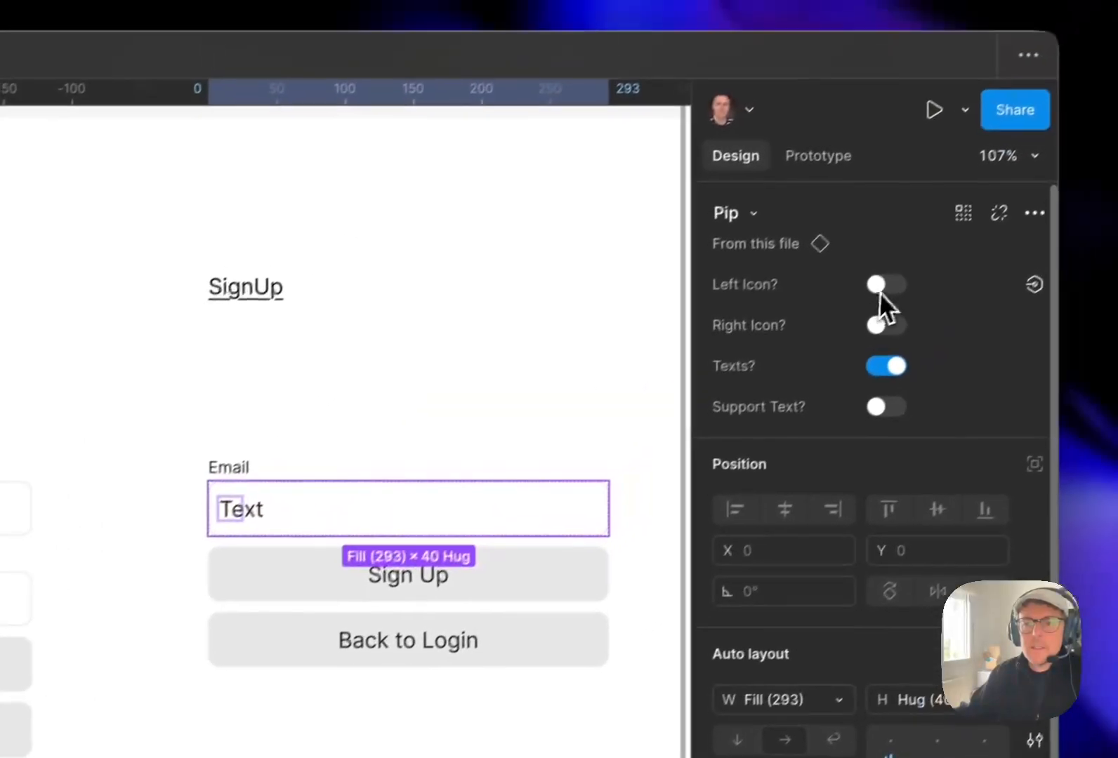
left_click(879, 284)
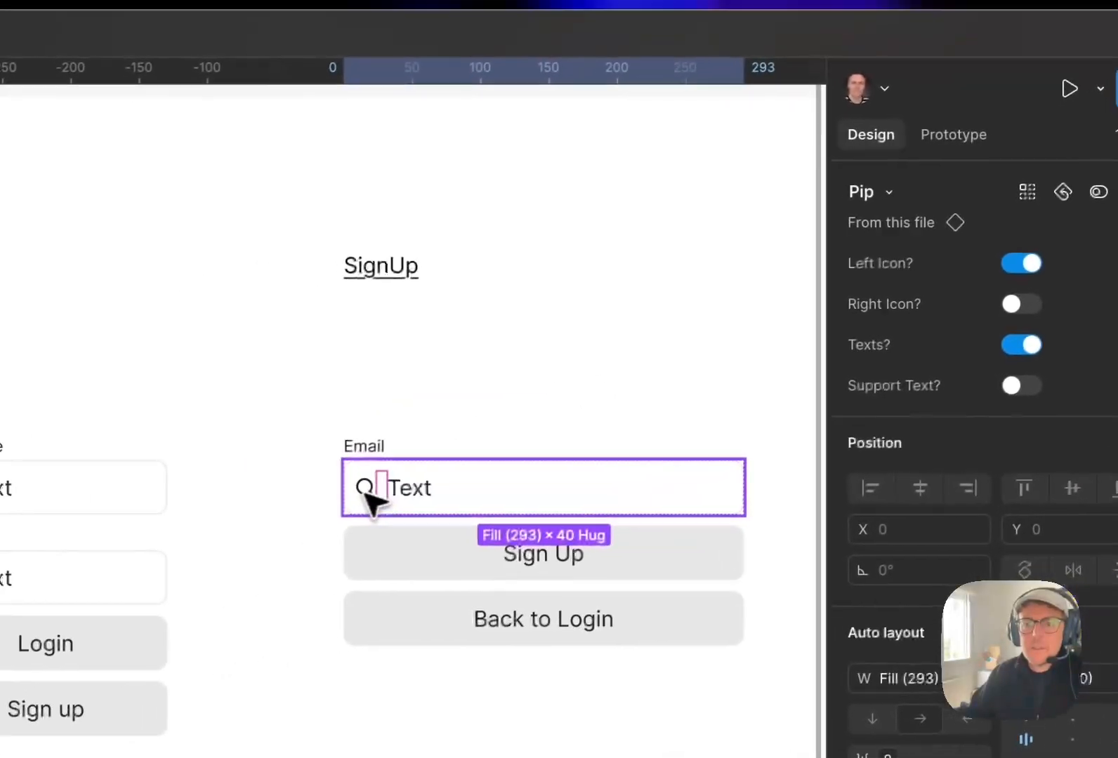
Swap the Email input's left icon for the mail icon from Lucide Icons, searching for "email", "send" and "mail".
left_click(235, 514)
left_click(839, 219)
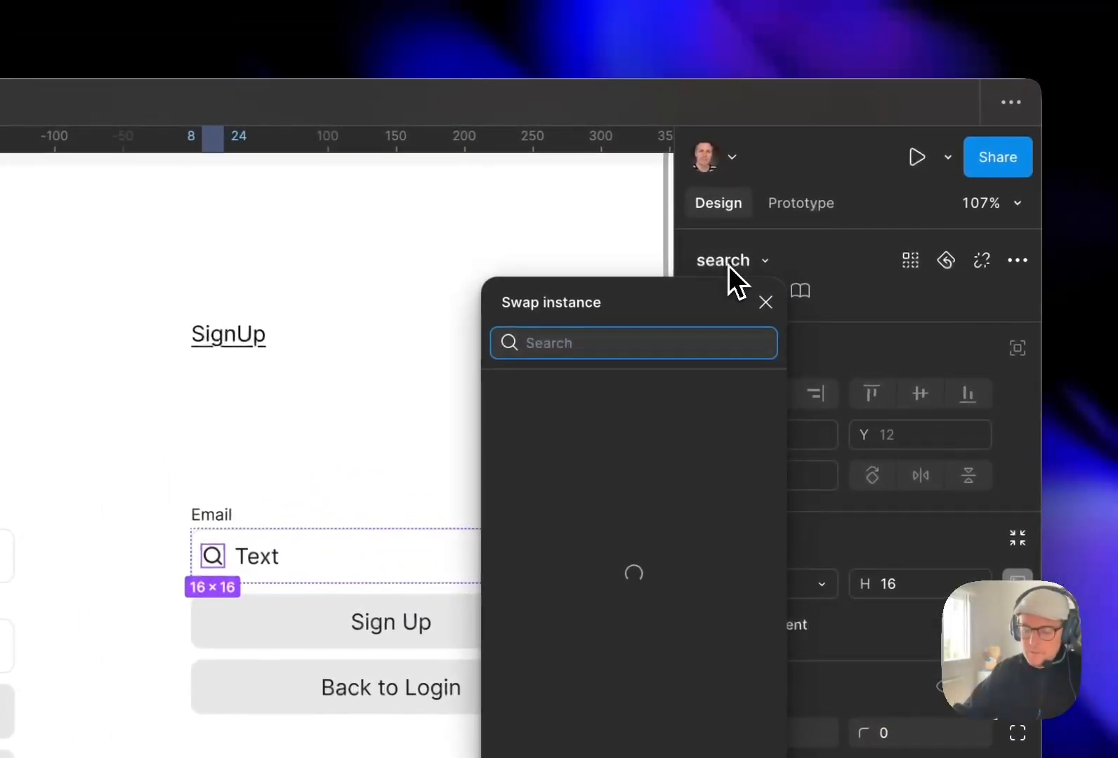
type("email")
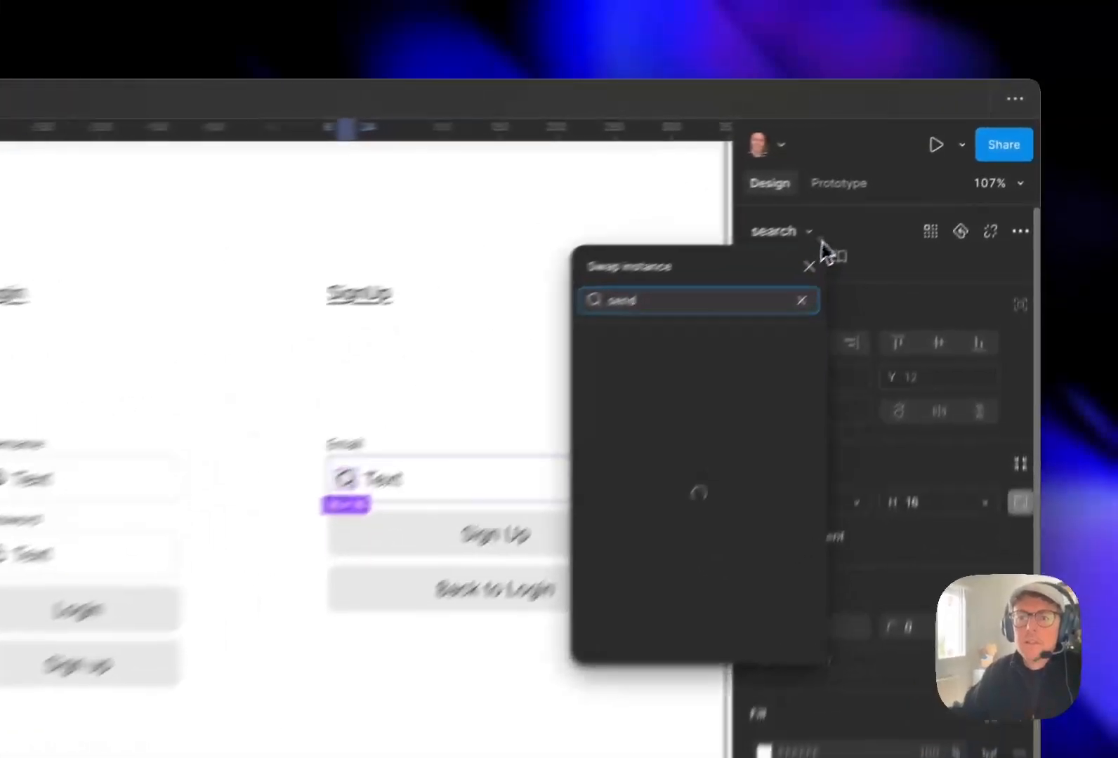
left_click(897, 173)
left_click(897, 173)
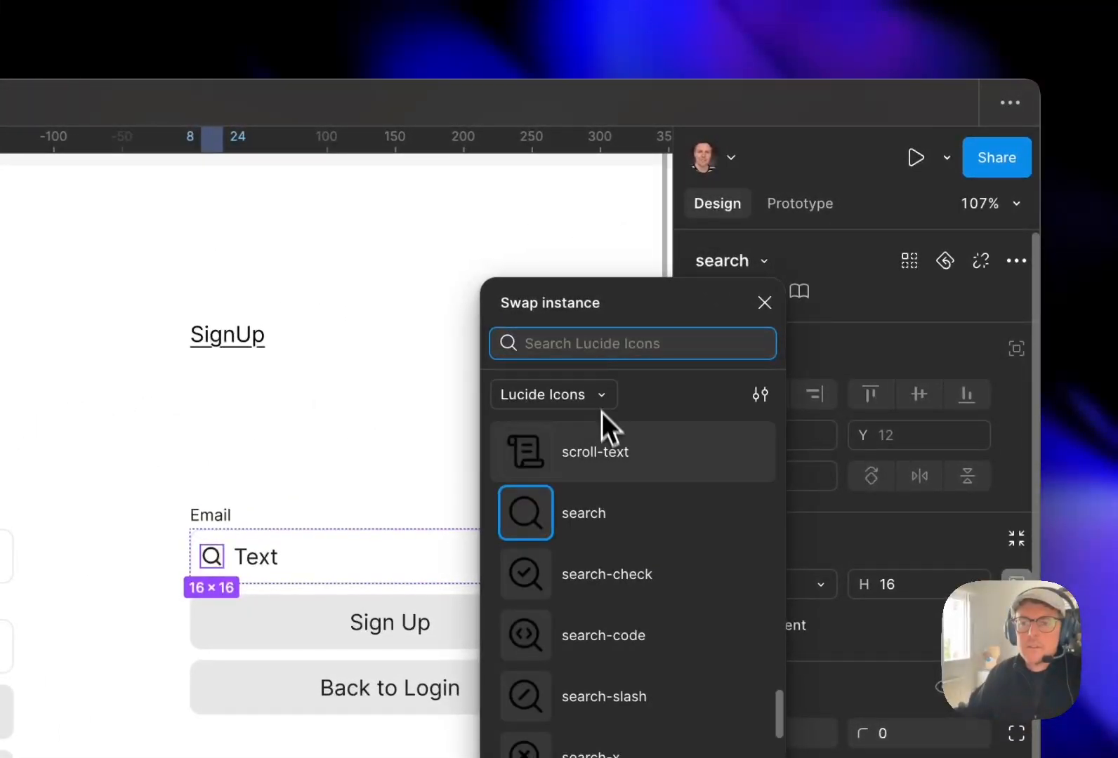
type("send")
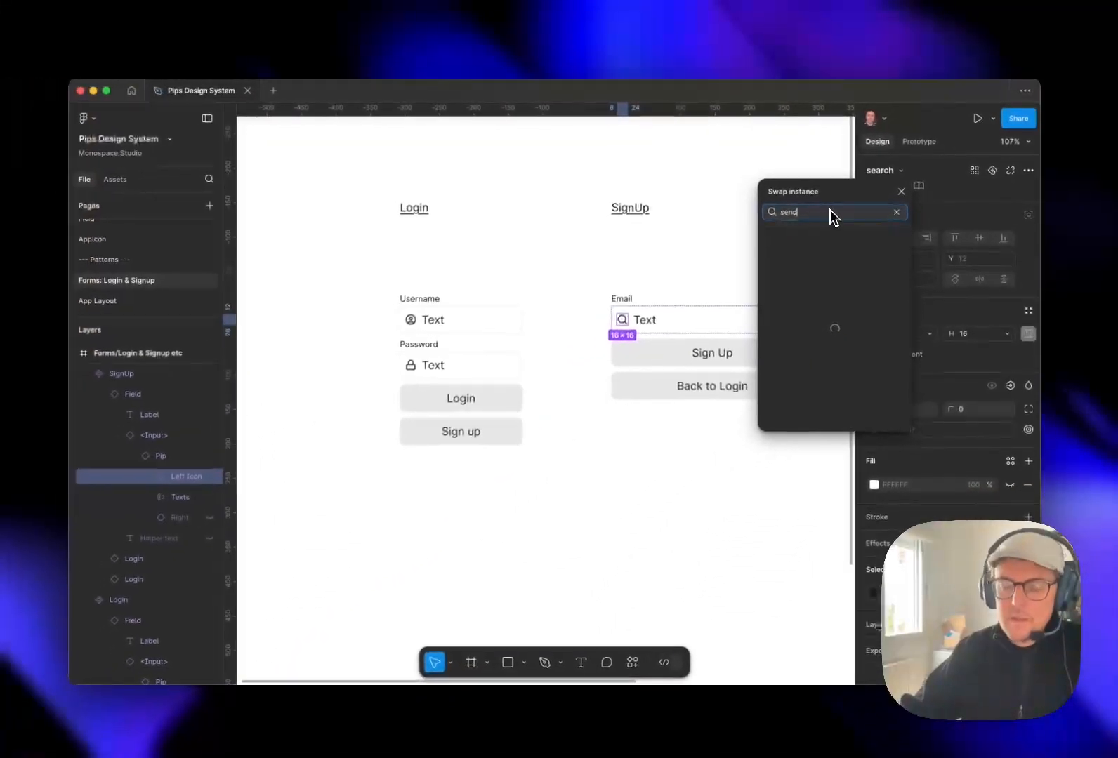
key("super+a")
type("mail")
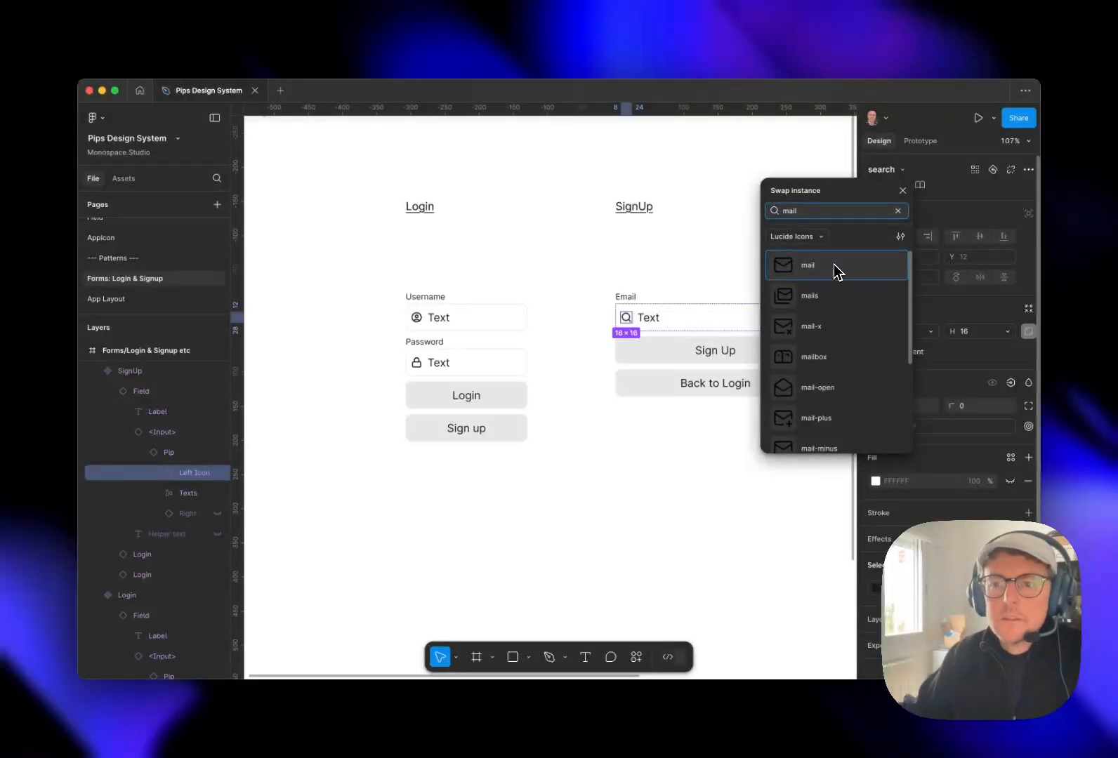
left_click(827, 268)
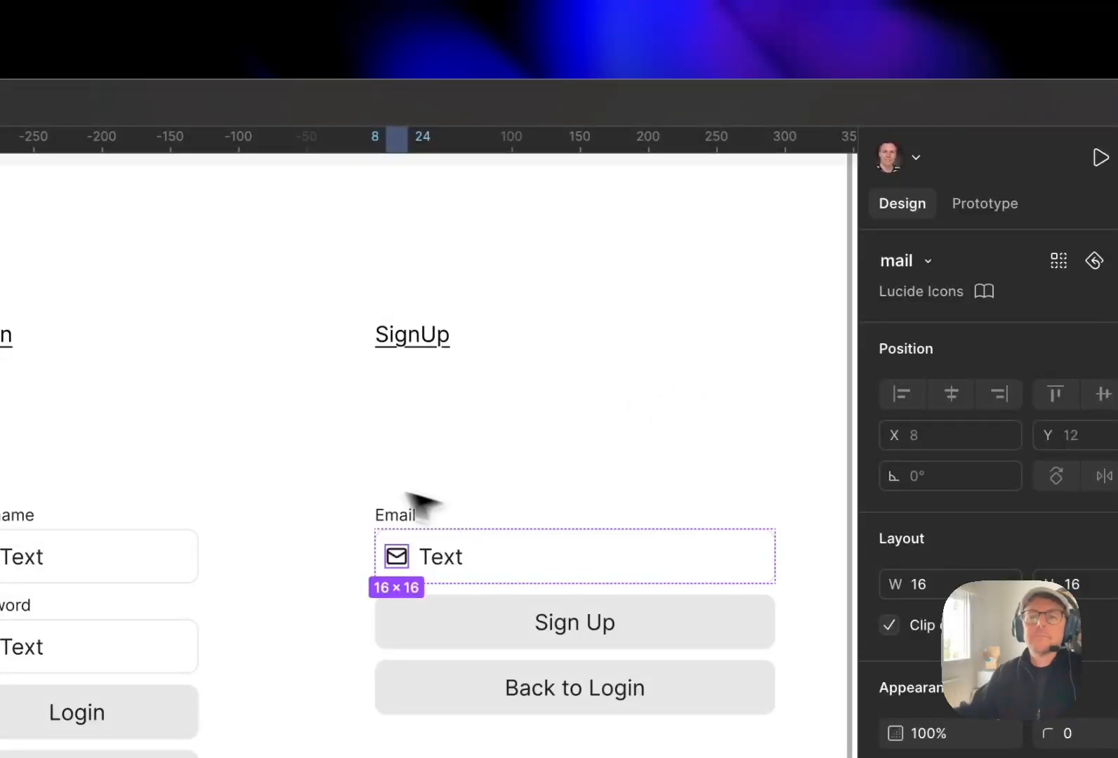
left_click(408, 492)
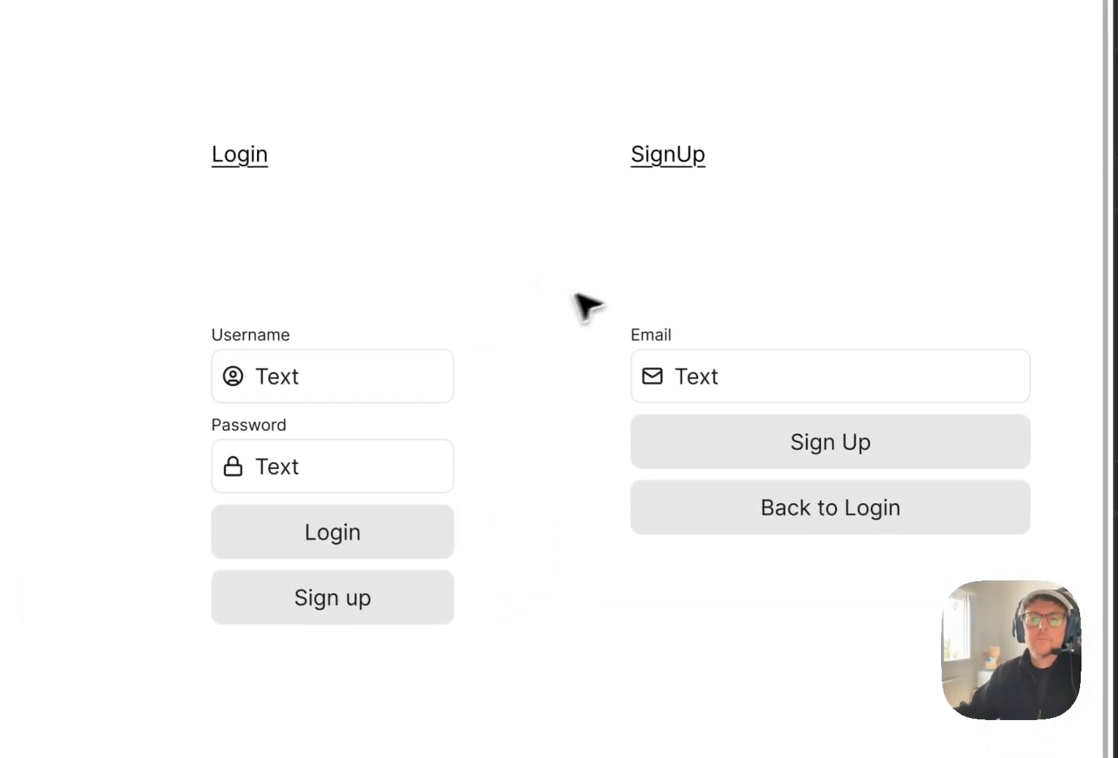
Change the Type of the Login form's Sign up button from Default to the variant without a background.
left_click(393, 612)
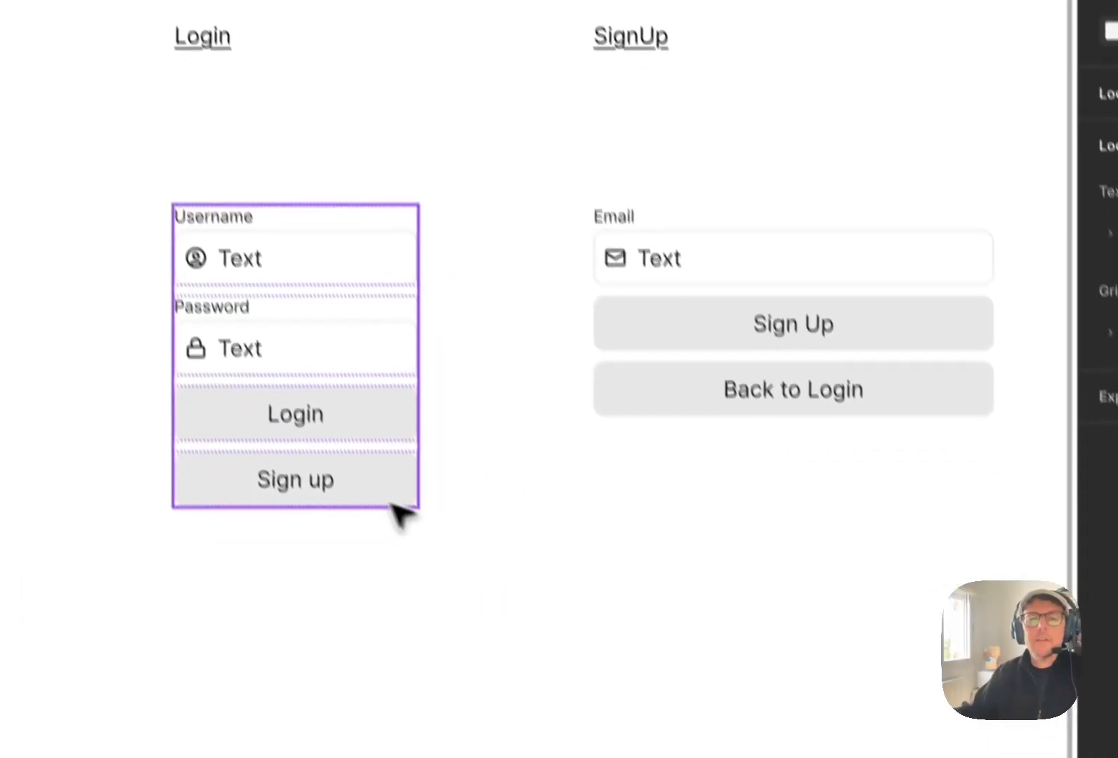
left_click(393, 612)
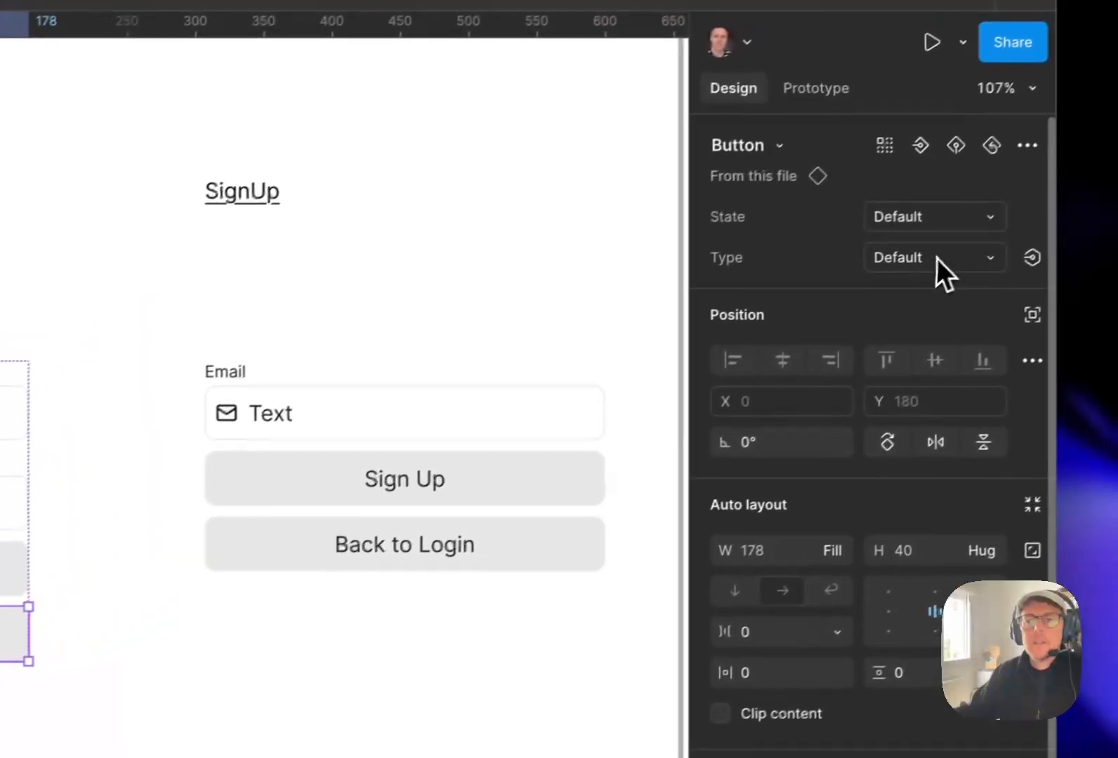
left_click(1117, 63)
left_click(927, 296)
Give the SignUp form's Back to Login button the same background-free Type variant, and clear the selection.
left_click(436, 540)
left_click(392, 555)
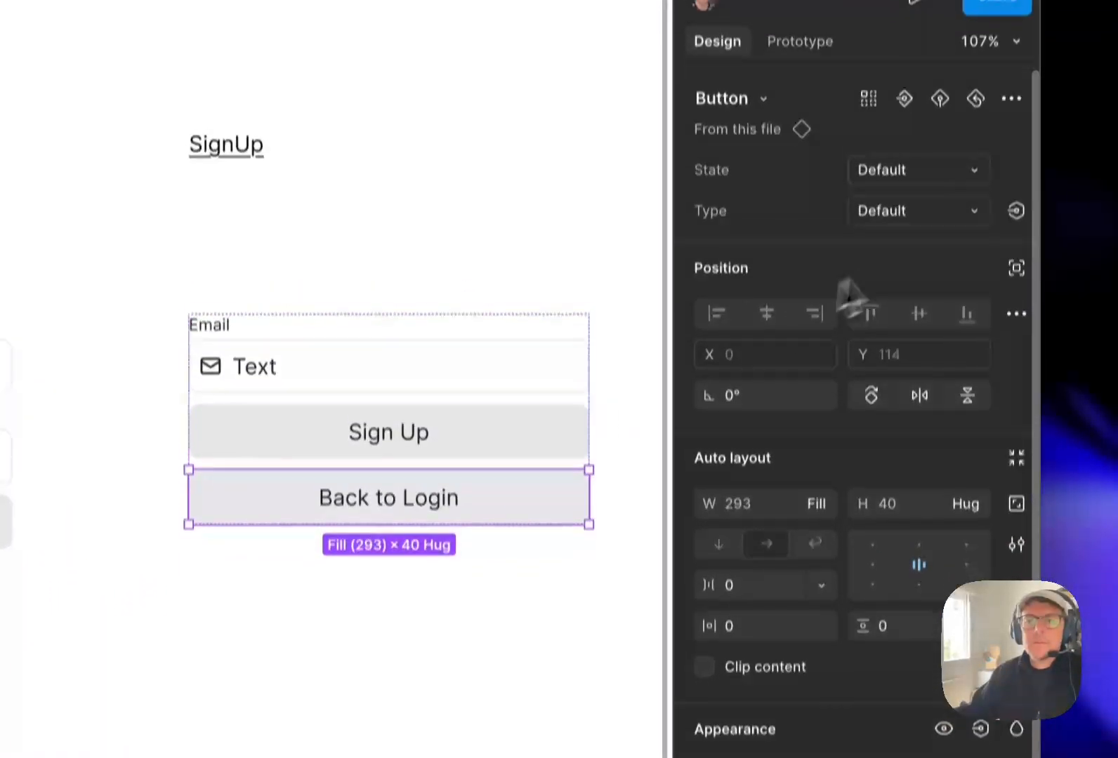
left_click(913, 210)
left_click(911, 238)
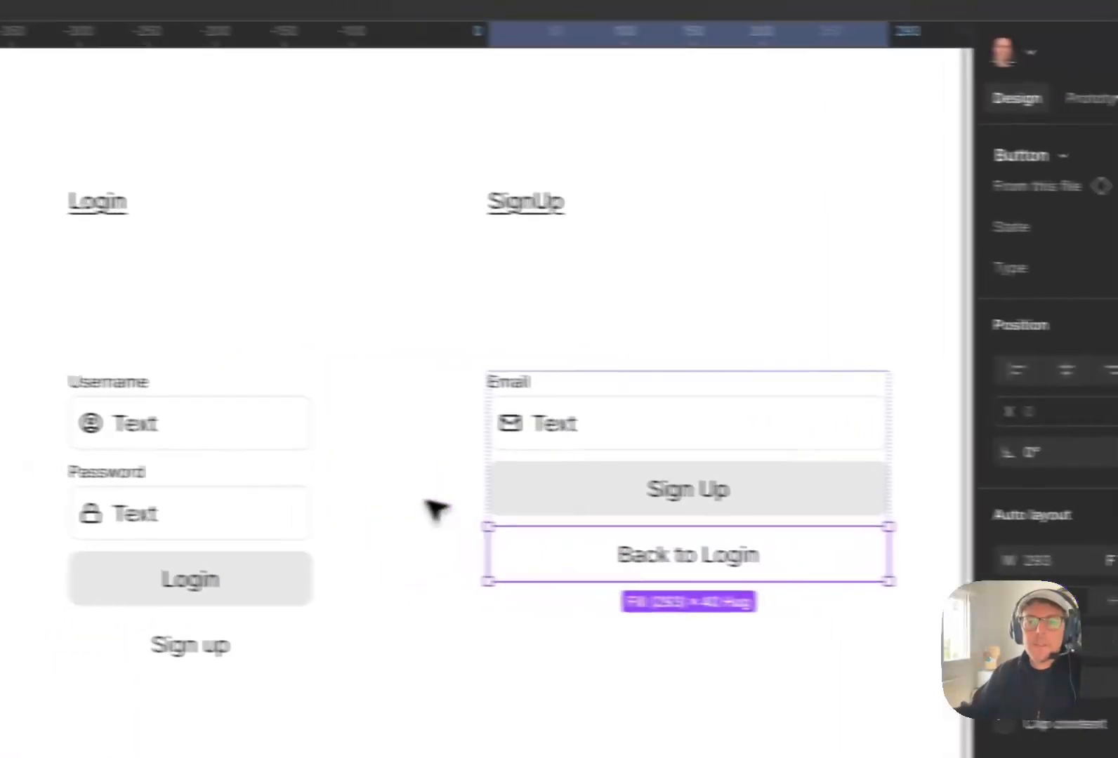
left_click(106, 387)
left_click_drag(483, 450, 458, 472)
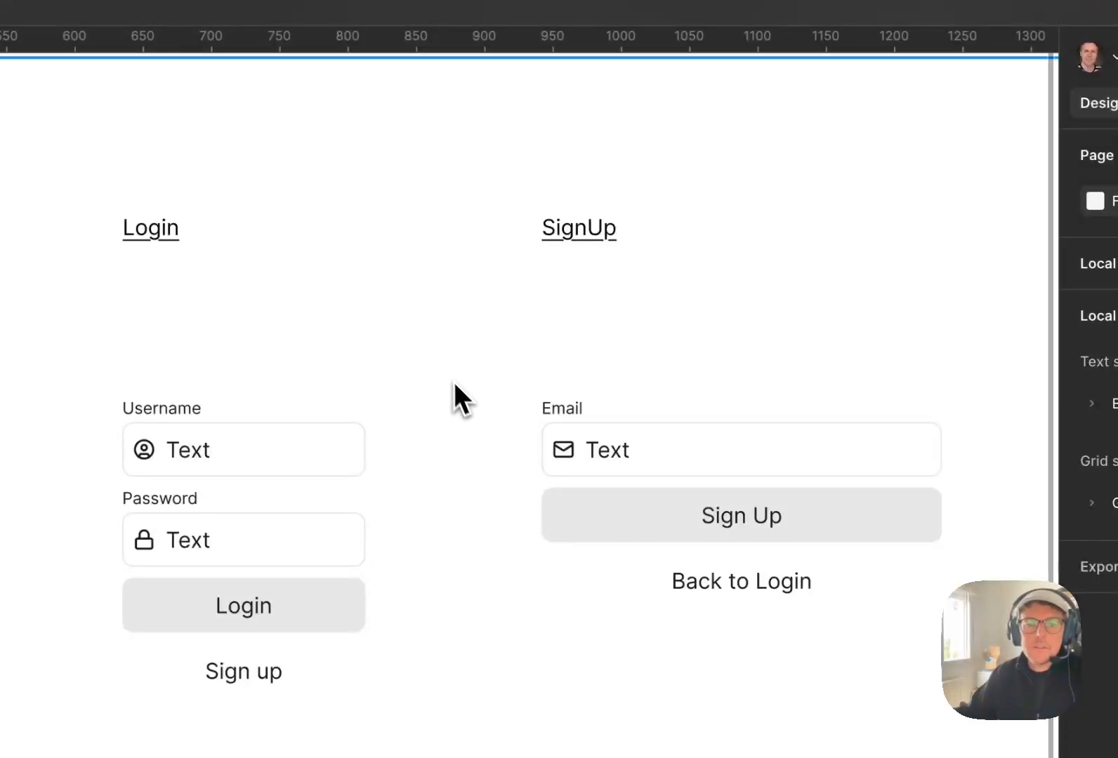
Review the Login and SignUp forms, and check the m/Login and m/SignUp frames on the Prototype page.
scroll(453, 382, "down", 2)
left_click_drag(415, 302, 513, 323)
left_click_drag(546, 380, 529, 374)
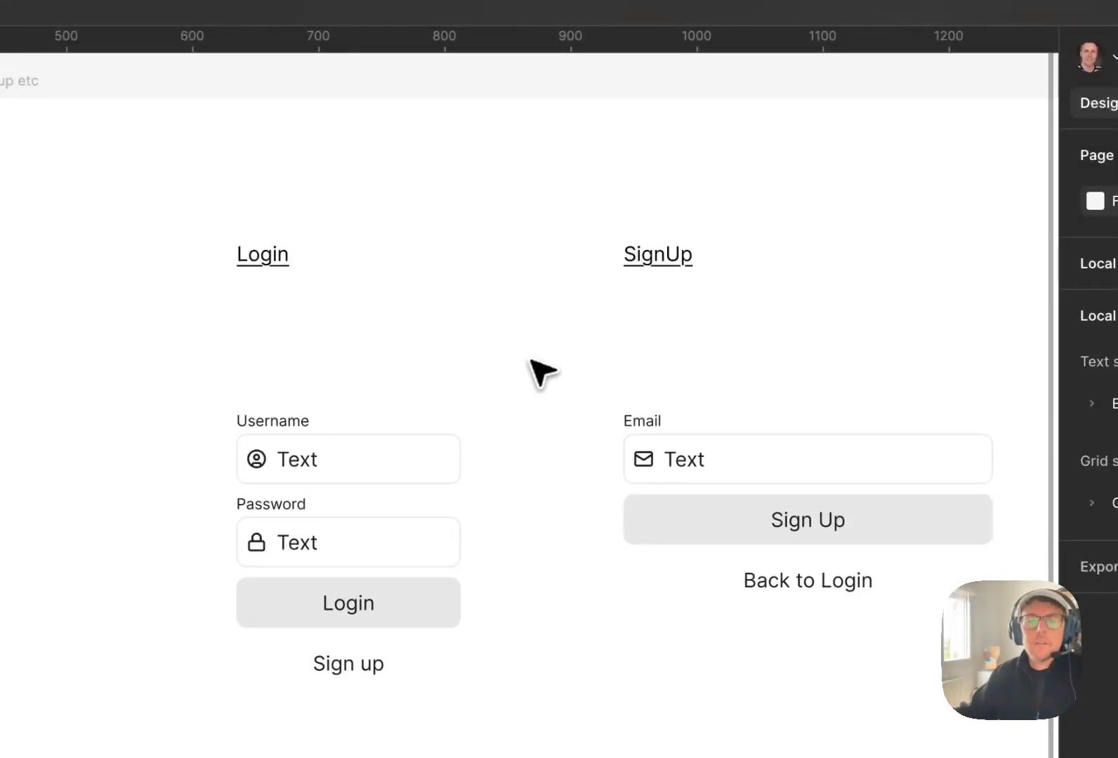
left_click(309, 459)
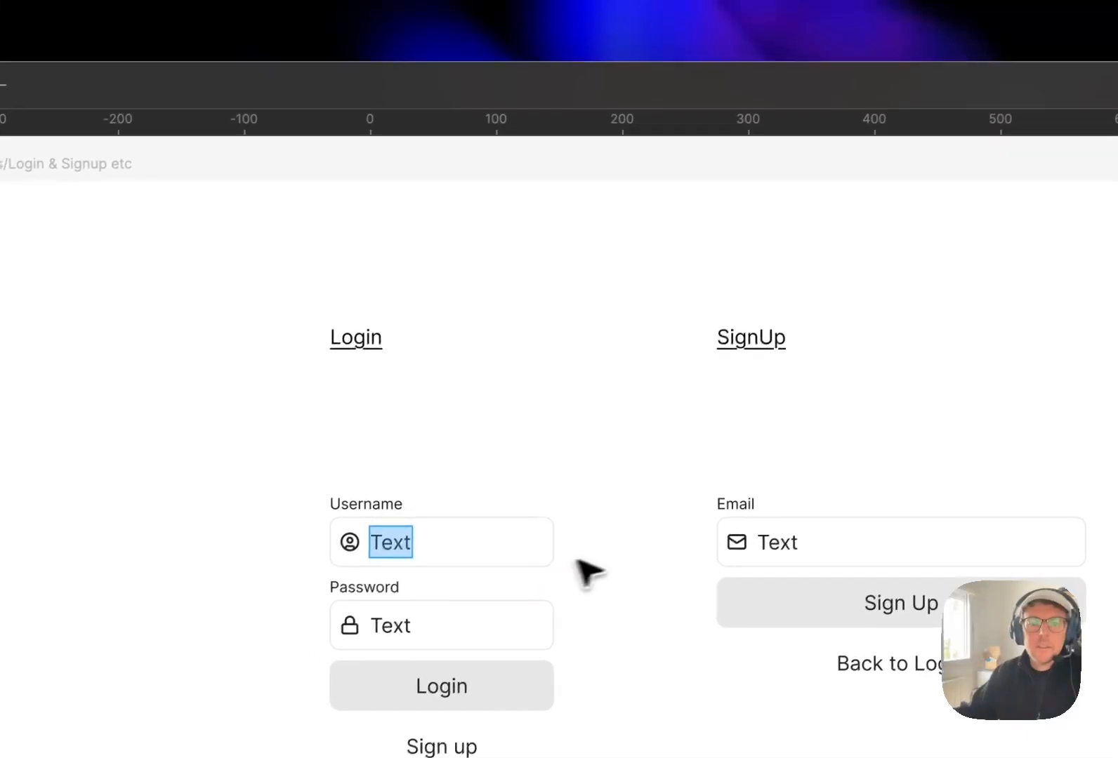
left_click(652, 503)
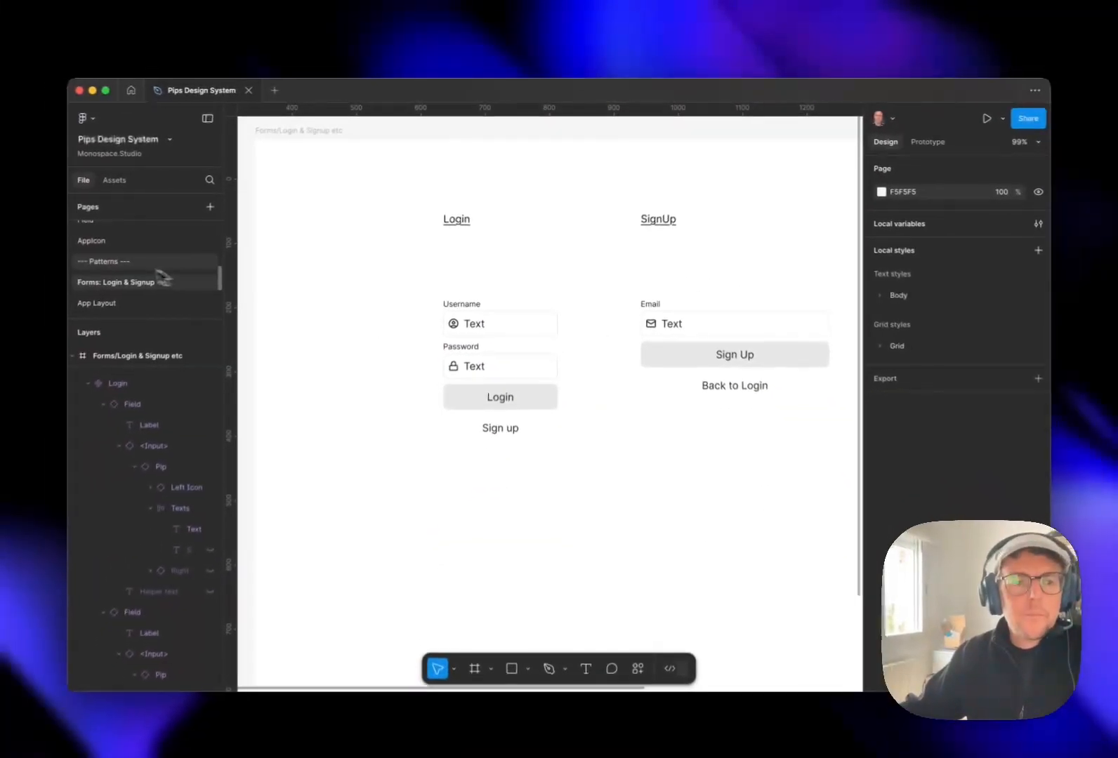
scroll(151, 311, "down", 2)
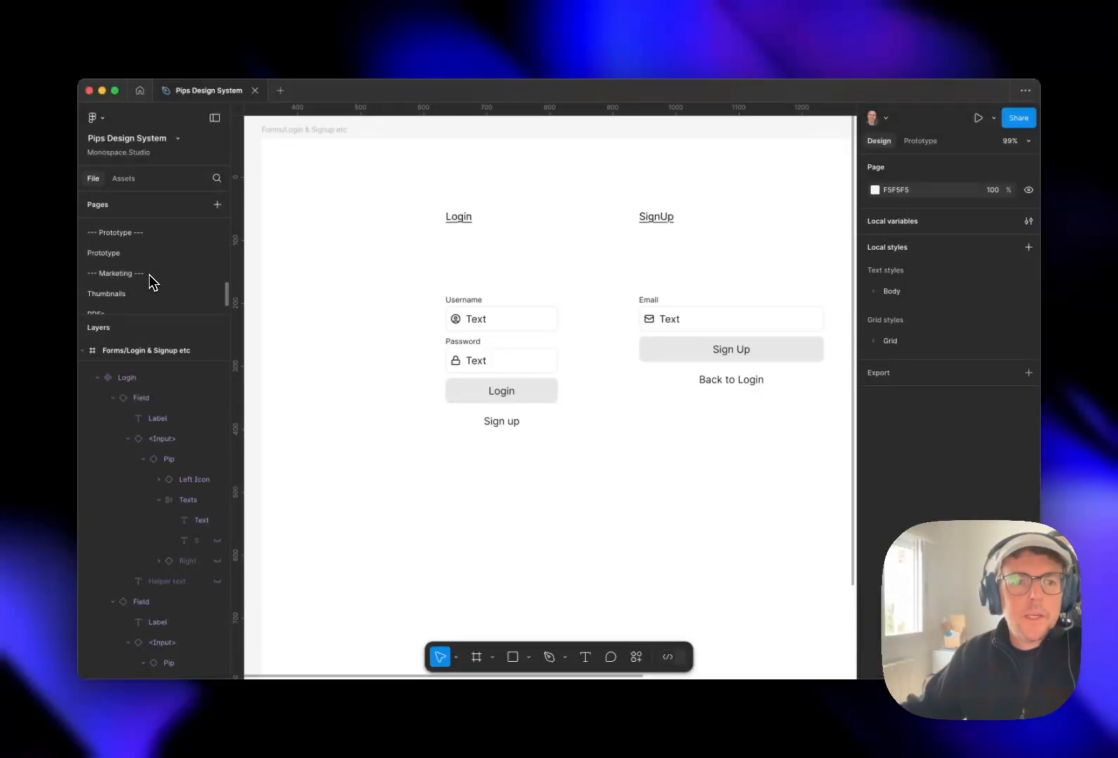
left_click(153, 255)
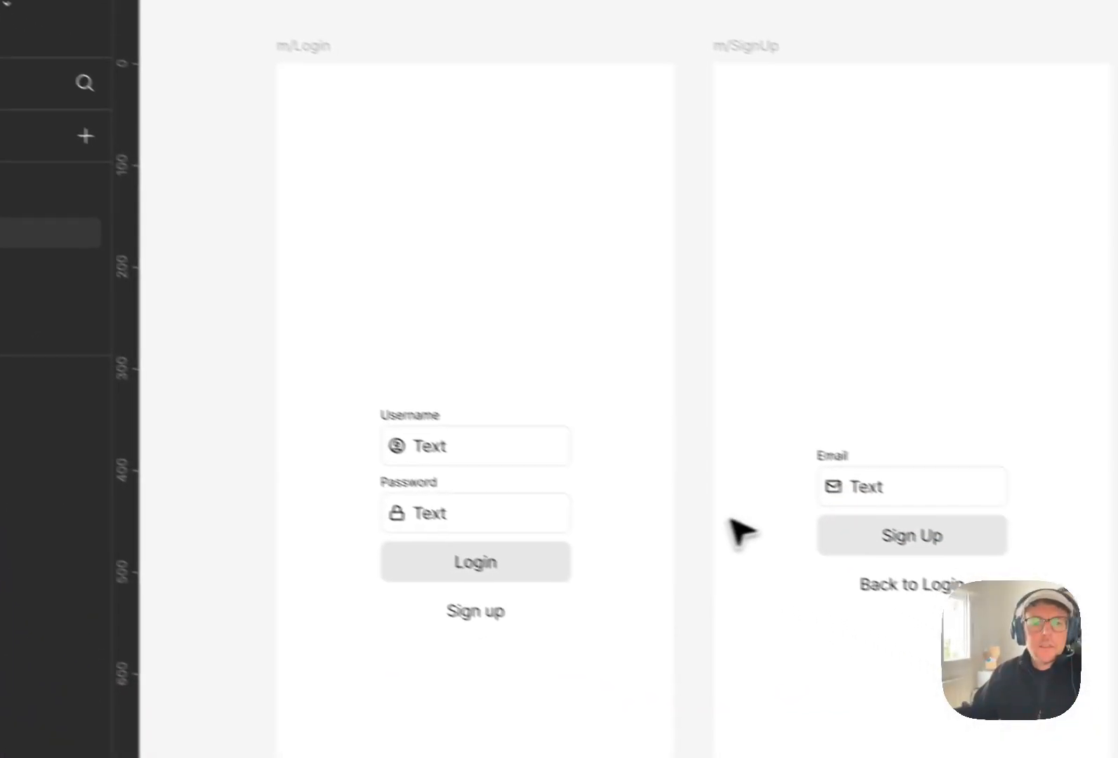
left_click_drag(966, 640, 990, 598)
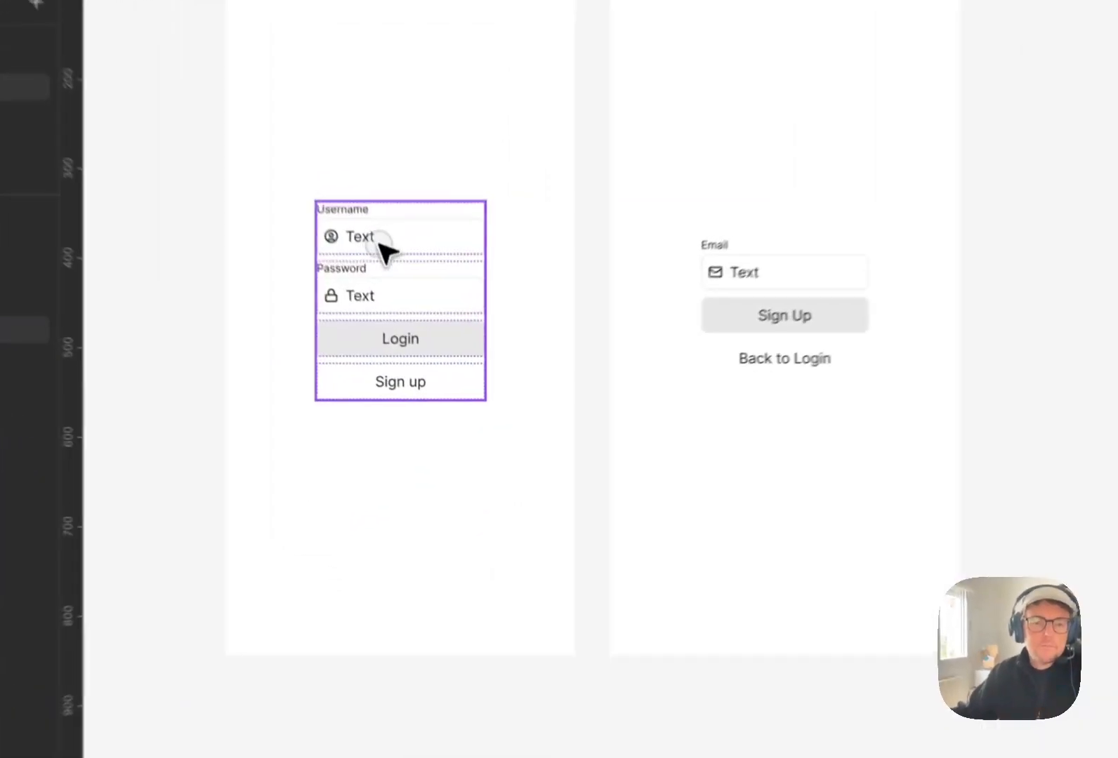
Go to the main component of the Login form instance placed in the m/Login frame.
left_click(415, 344)
right_click(423, 345)
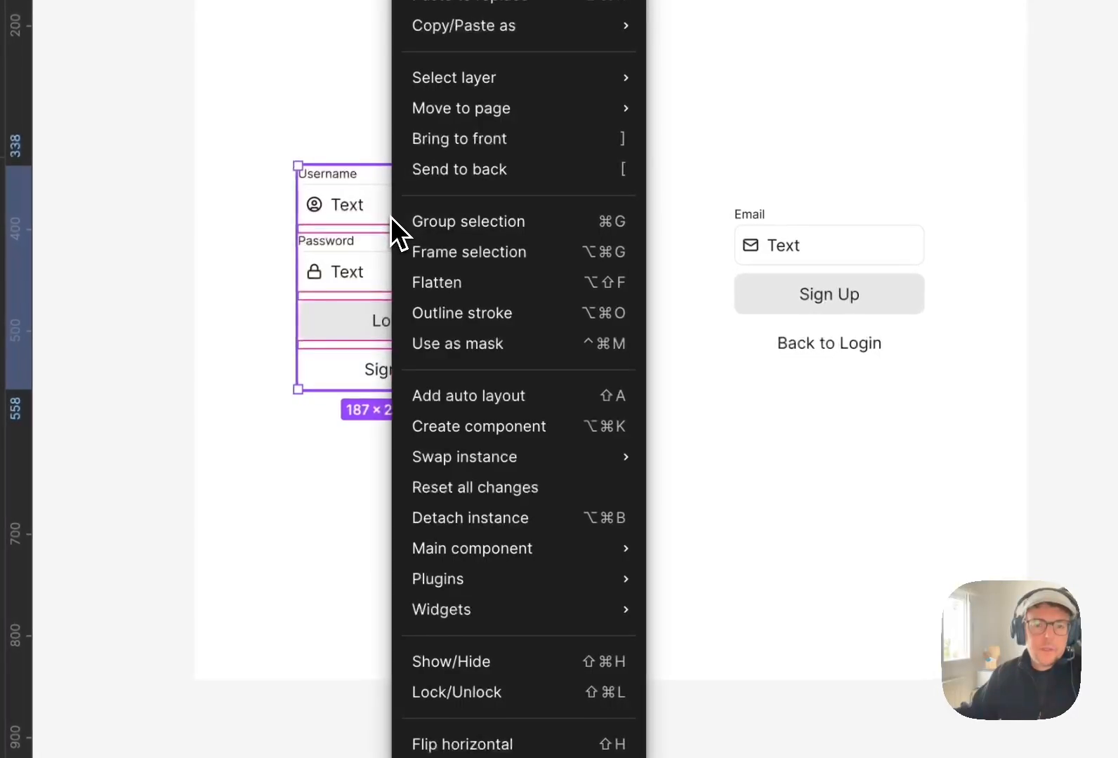
mouse_move(619, 549)
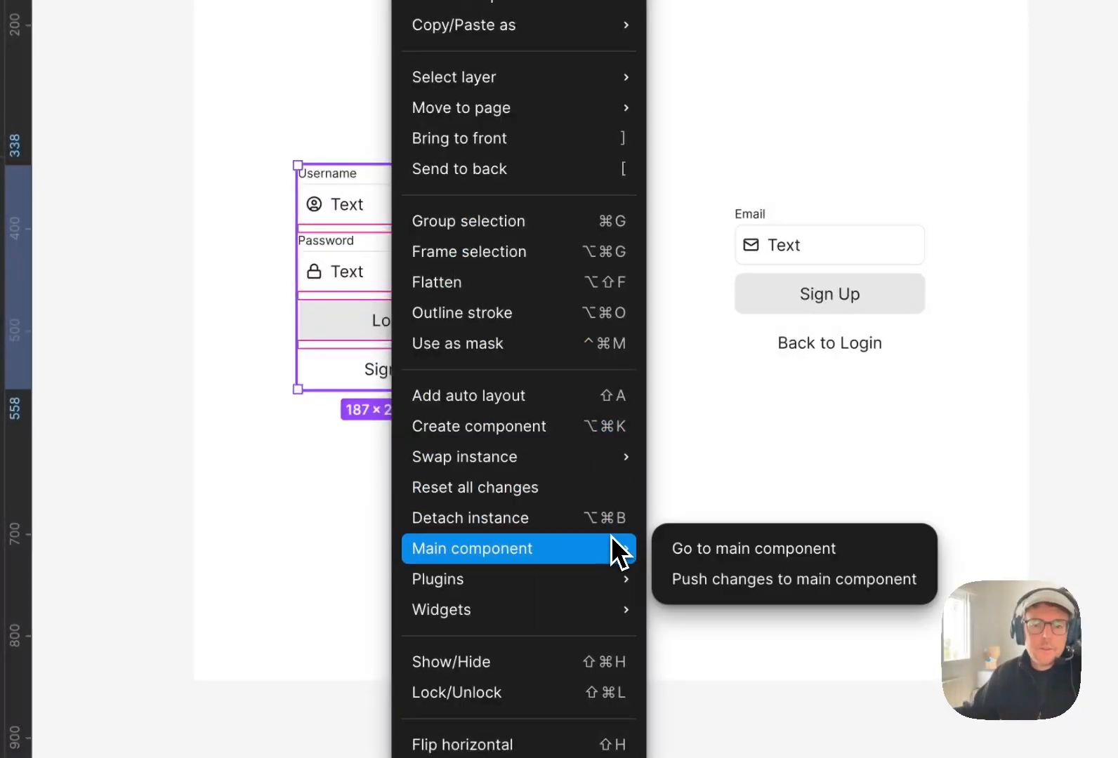
left_click(734, 568)
left_click(744, 401)
left_click_drag(730, 397, 594, 404)
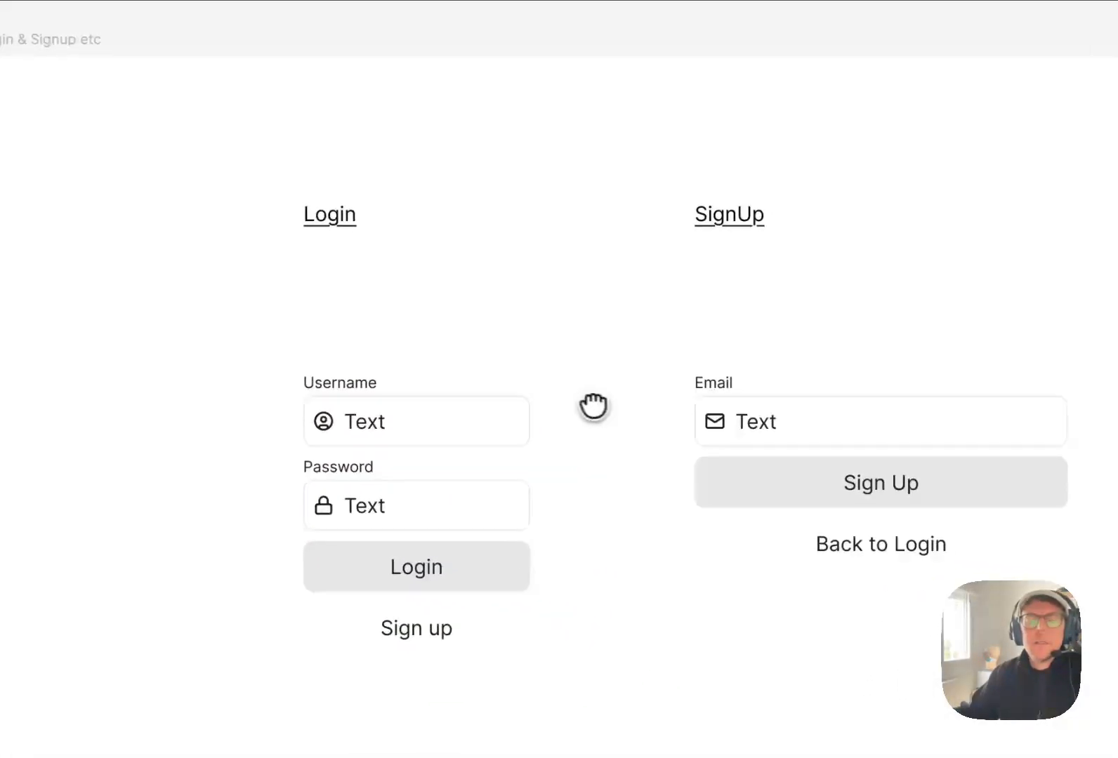
Inspect the Input instance and its nested Text layer inside the Login form's Username field.
left_click(363, 428)
left_click(366, 429)
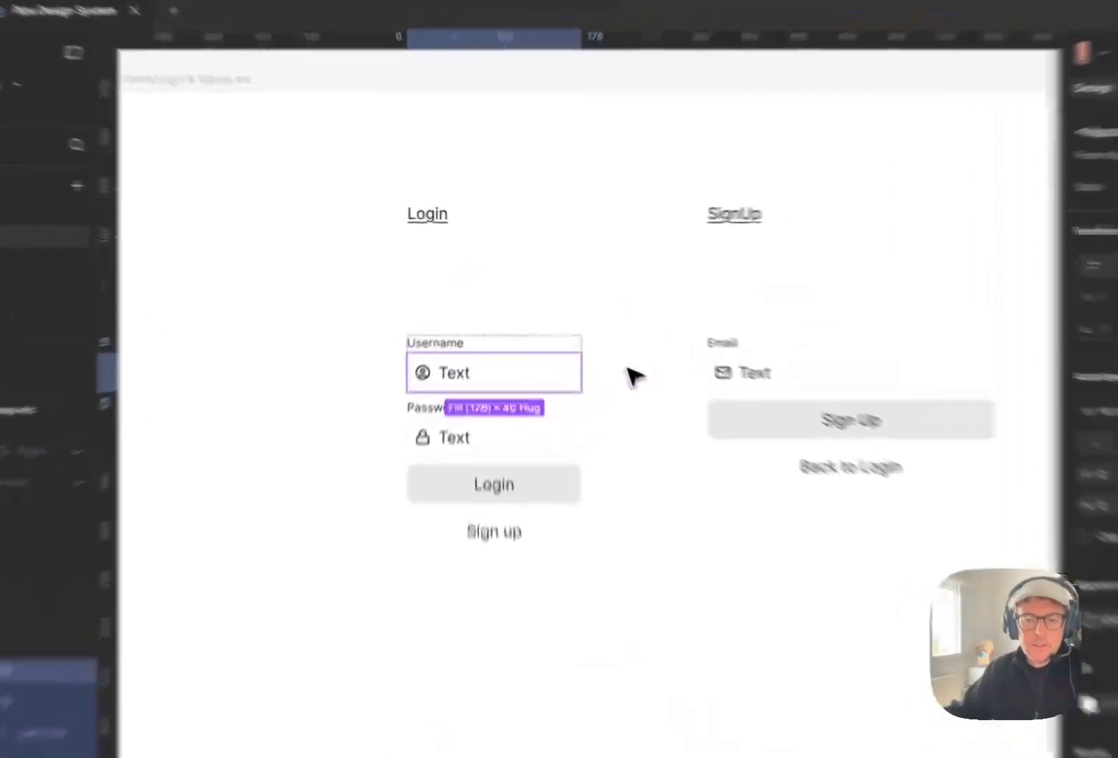
left_click(576, 325)
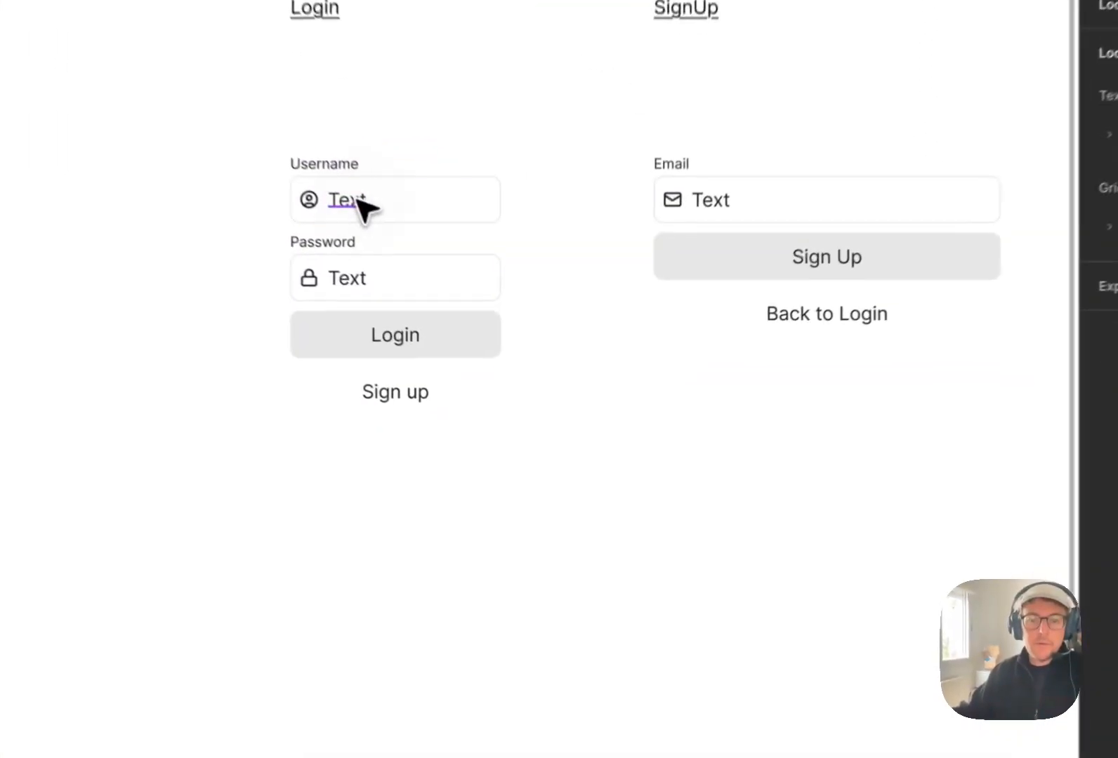
left_click(465, 327, "super")
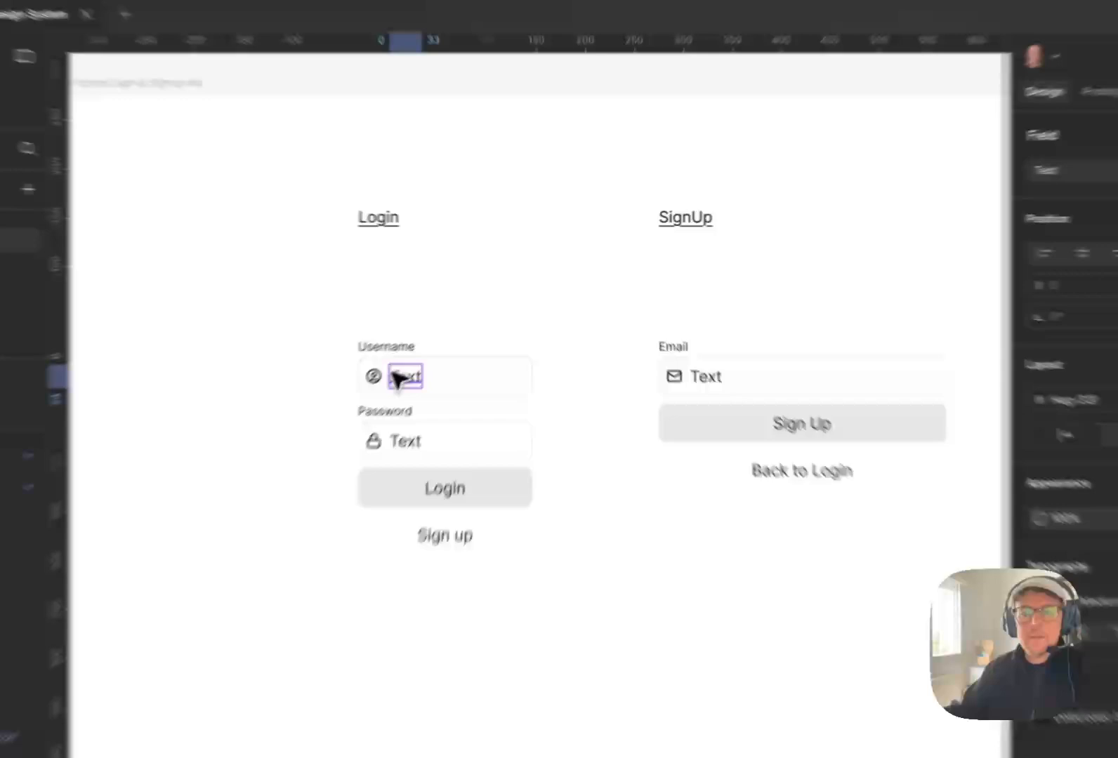
left_click(459, 321)
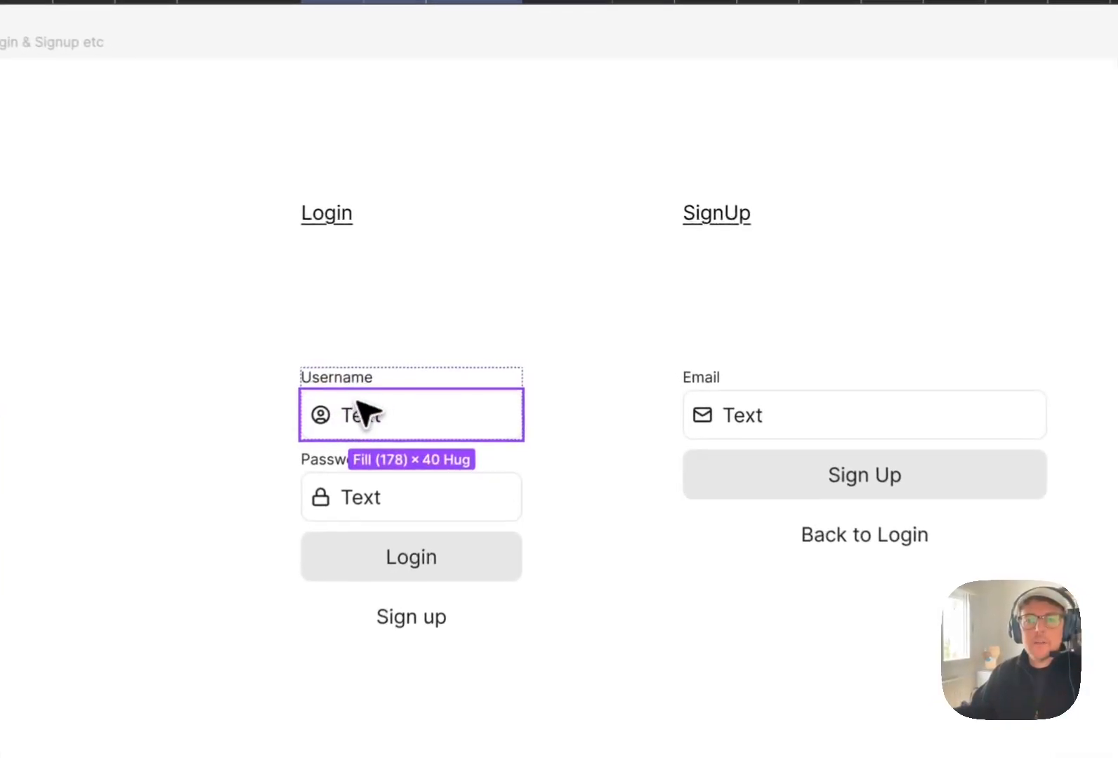
Turn the Texts? property of the Username input's Pip instance off and back on.
double_click(464, 326)
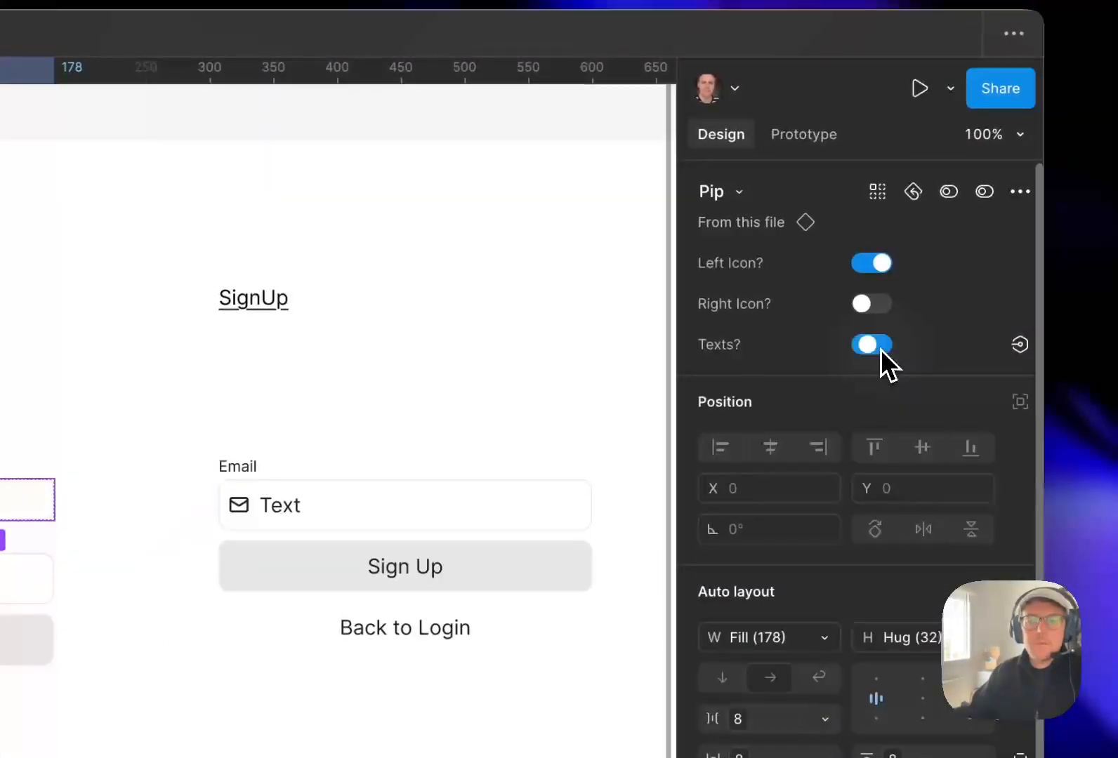
left_click(874, 348)
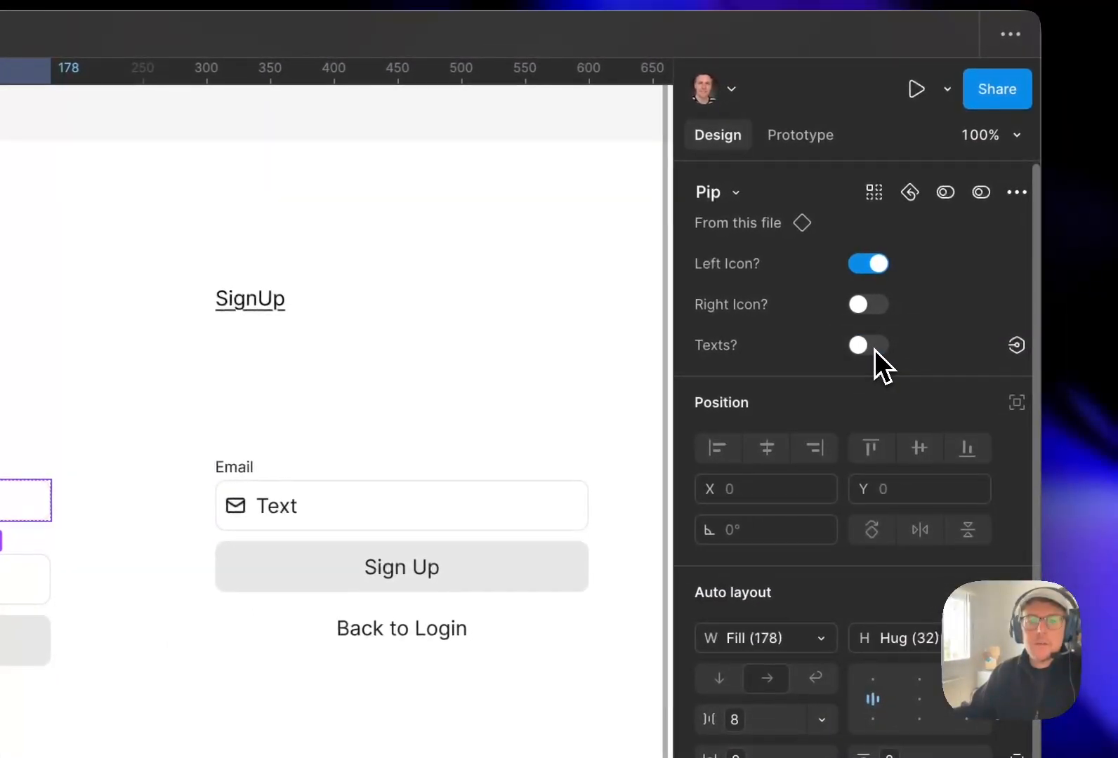
left_click(871, 348)
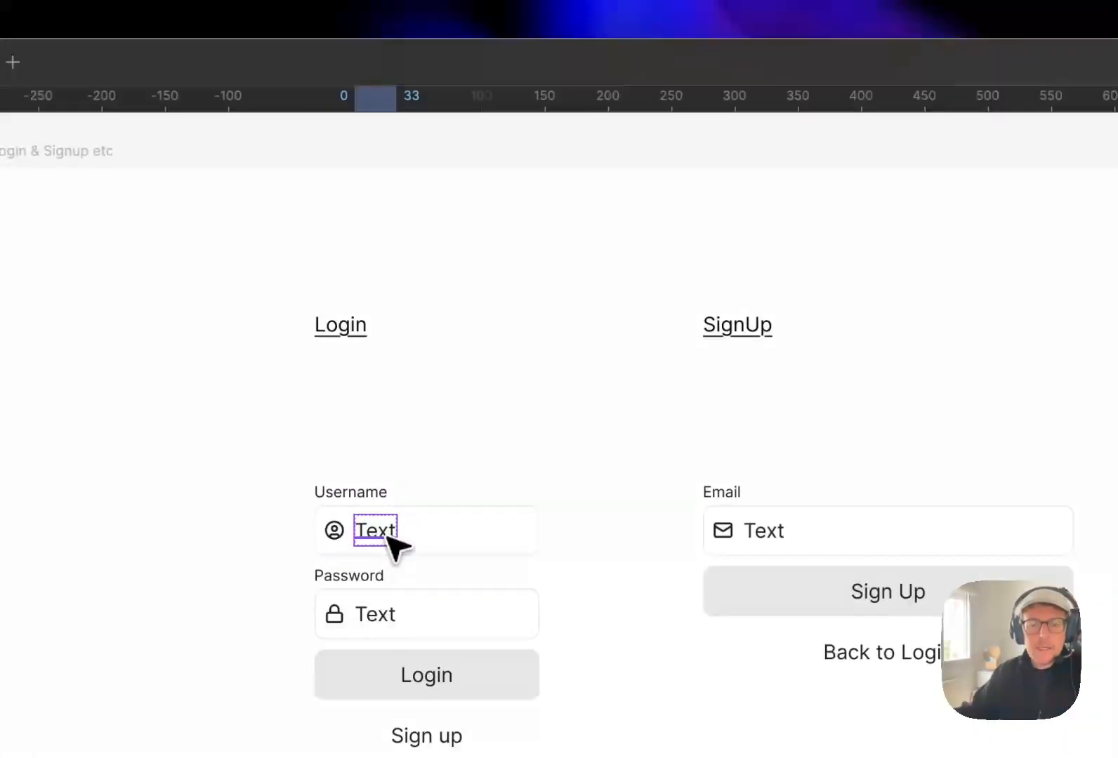
Replace the text inside the Login form's Username input with Username.
double_click(466, 330)
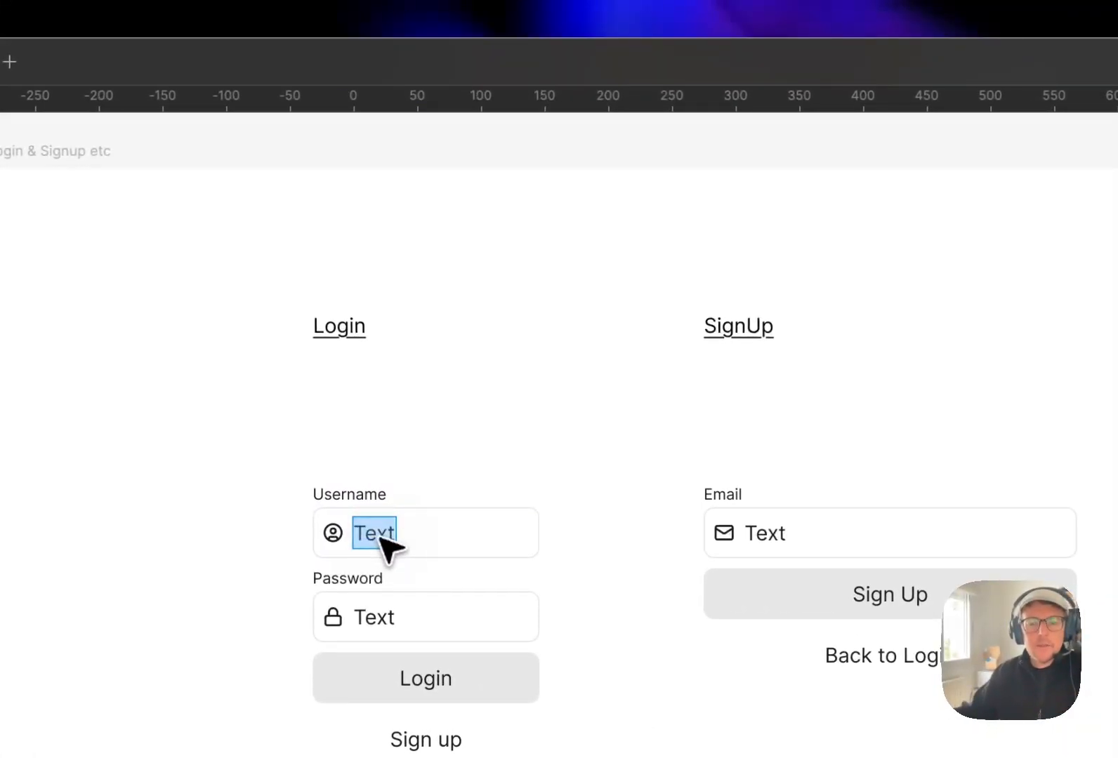
key("BackSpace")
left_click(618, 480)
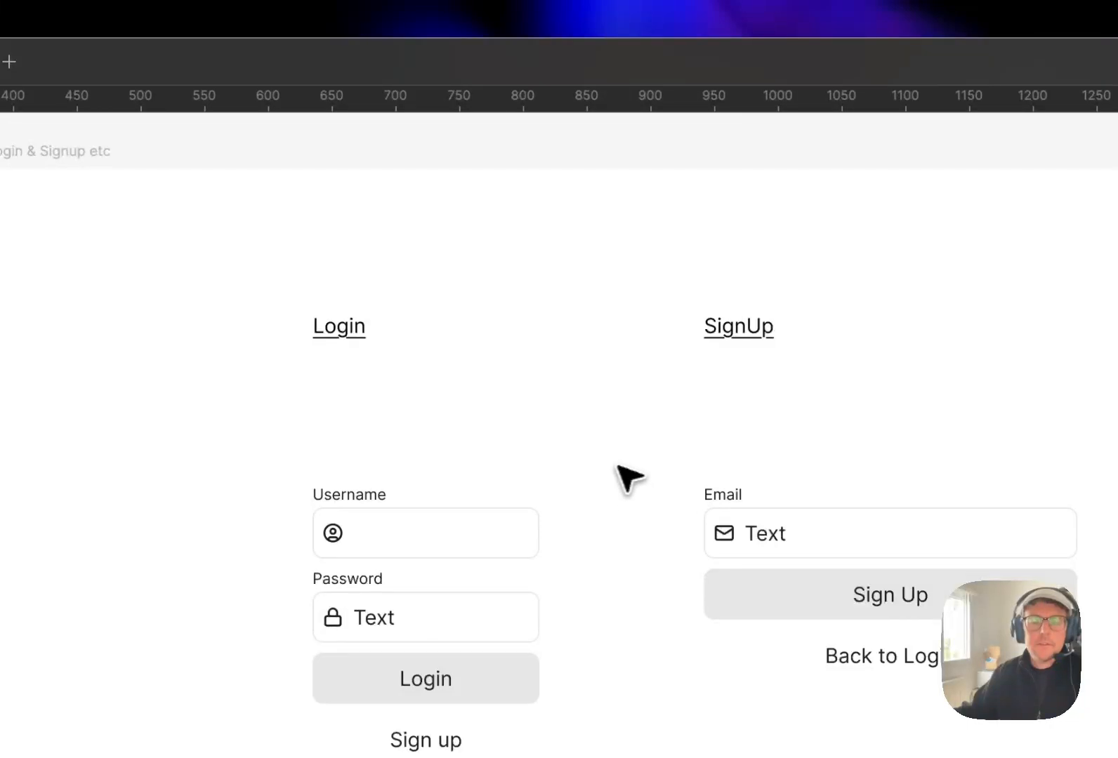
key("super+z")
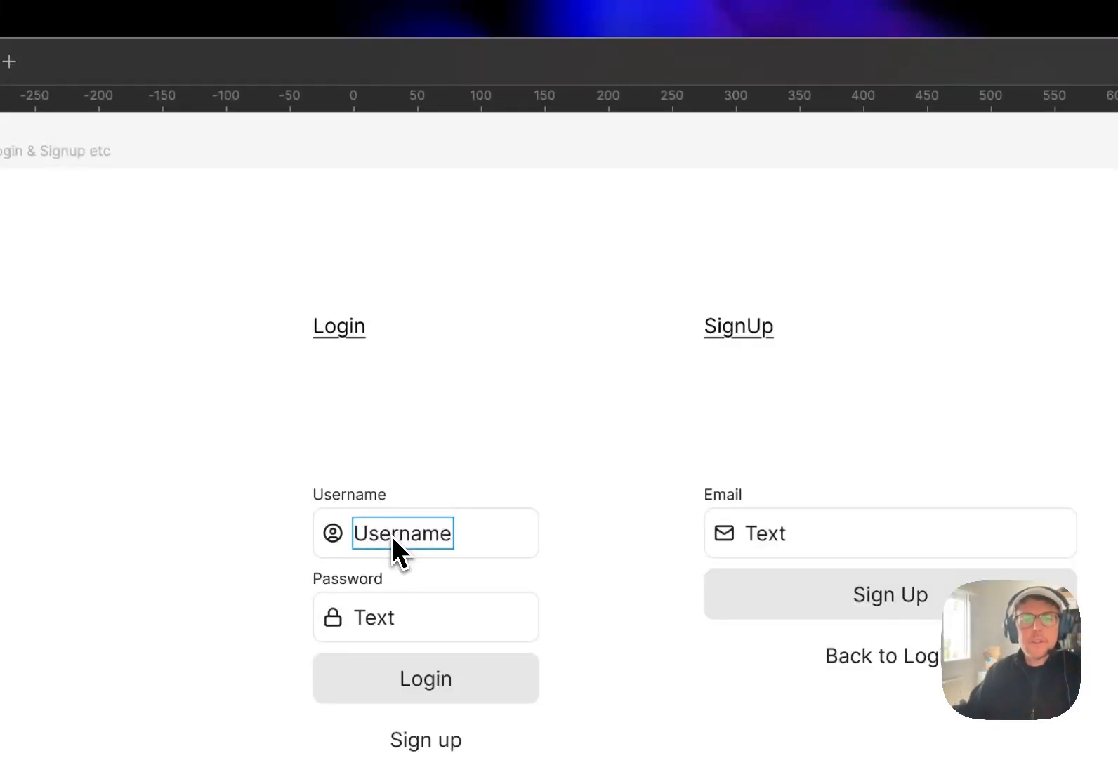
key("Escape")
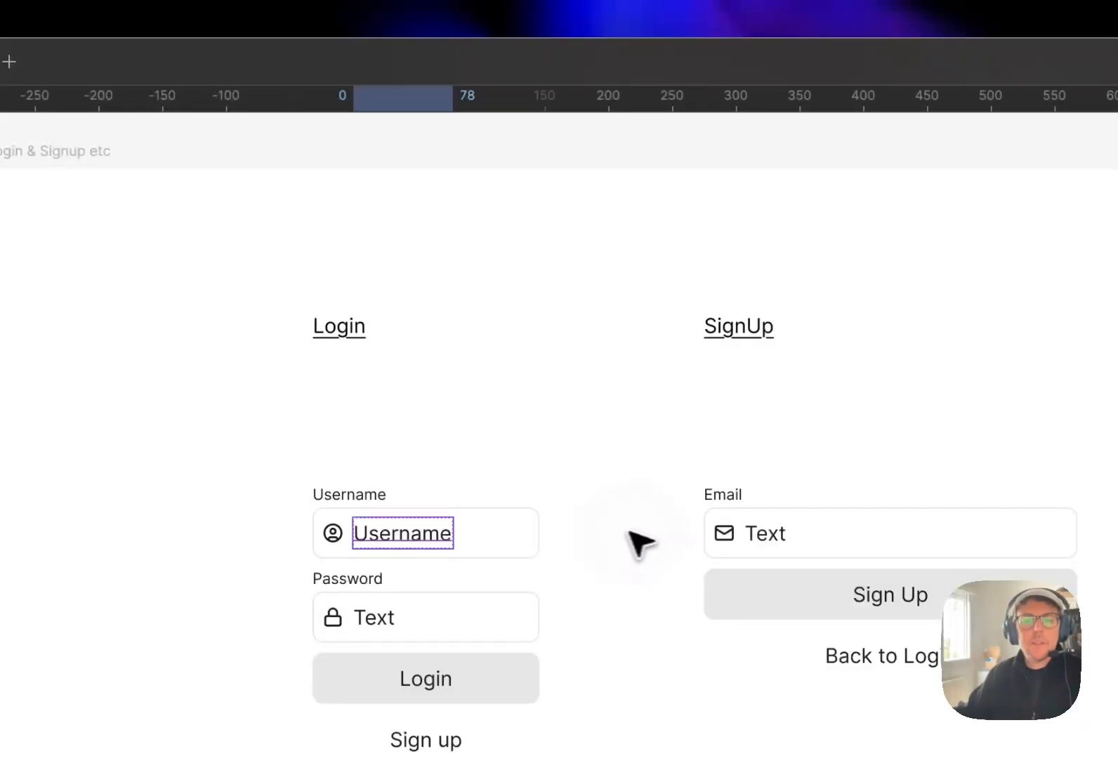
key("Escape")
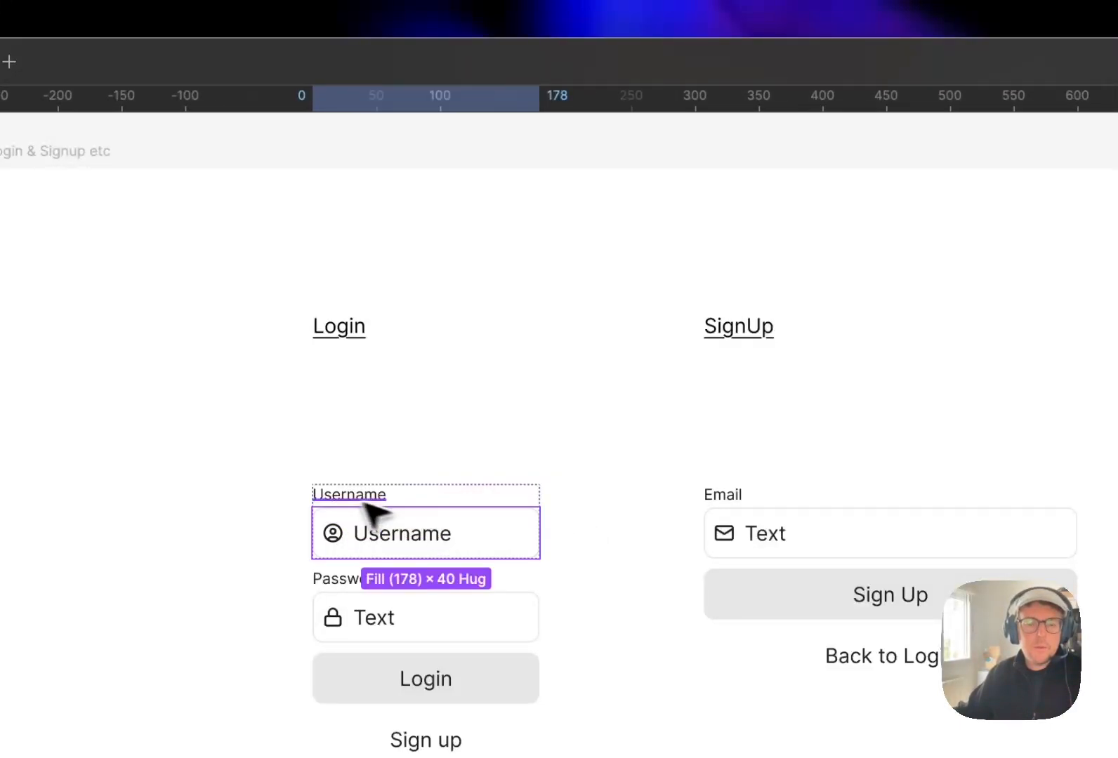
Toggle the Support Text? and Texts? properties of the Username input's Pip instance, leaving both on.
double_click(381, 539)
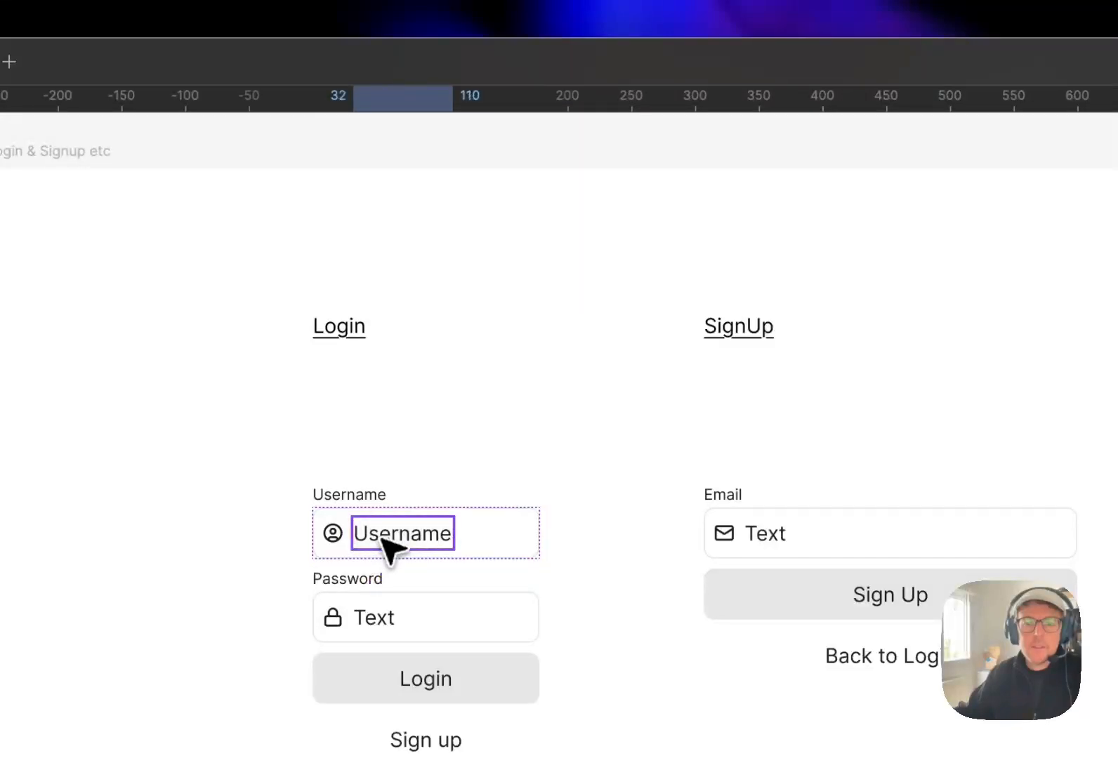
left_click(498, 529)
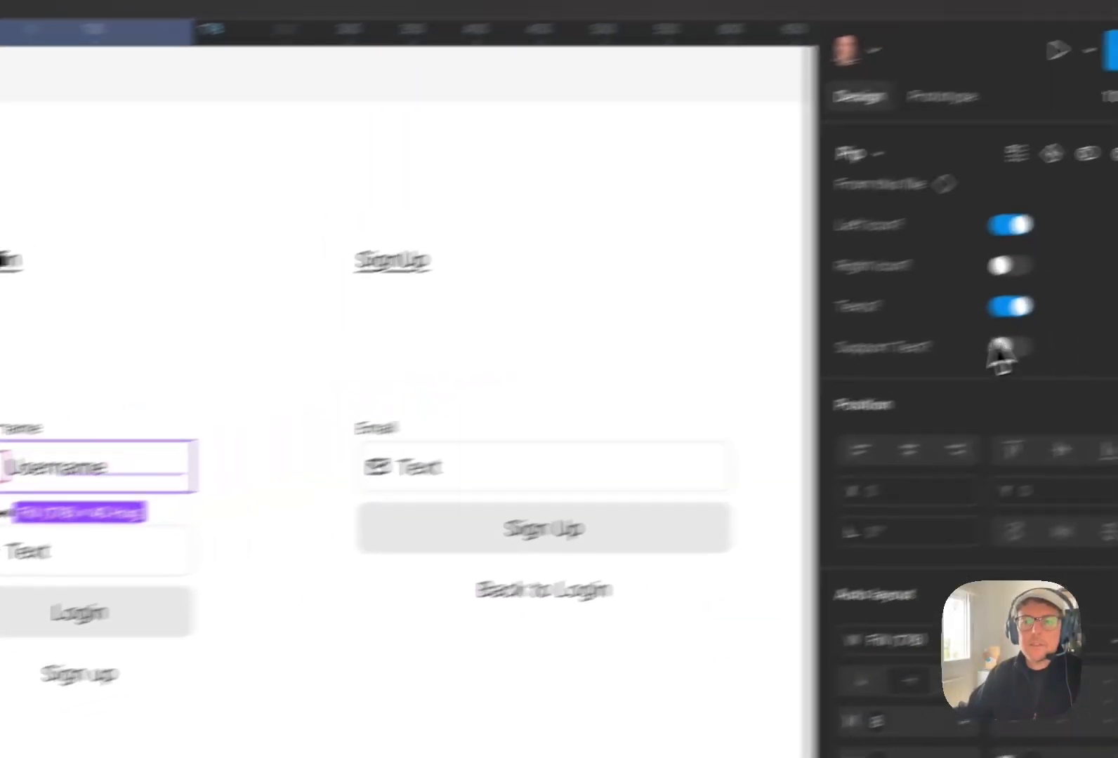
left_click(882, 379)
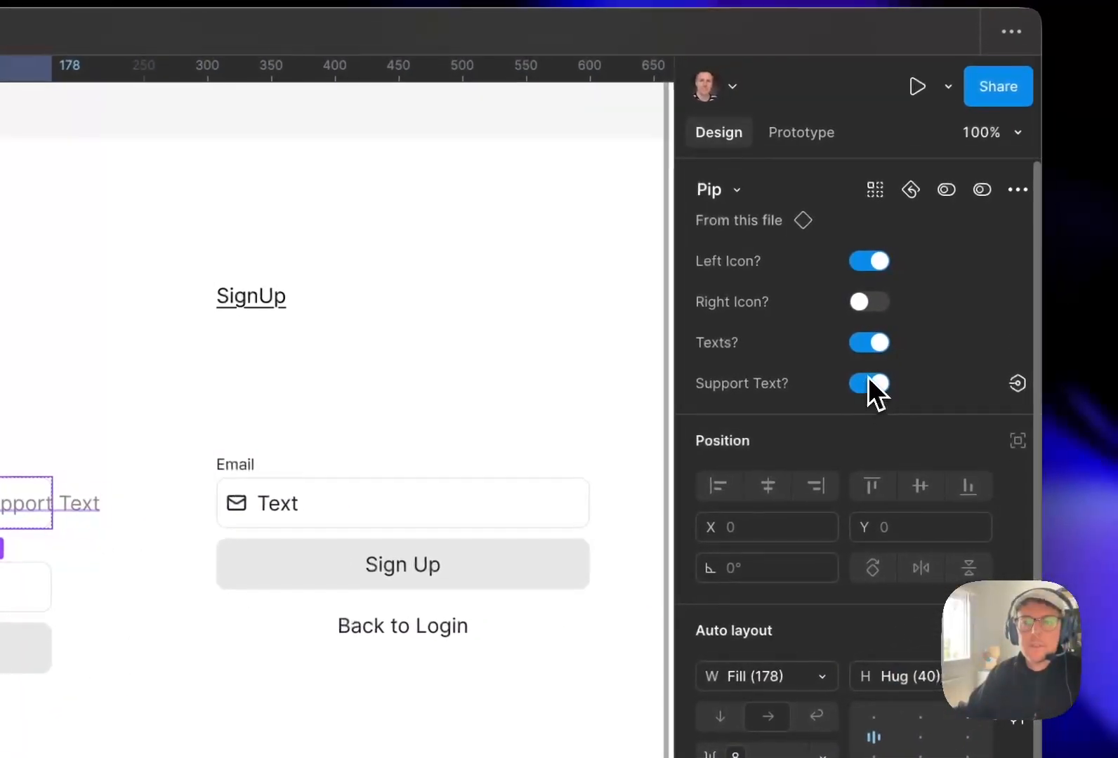
left_click(882, 380)
left_click(882, 340)
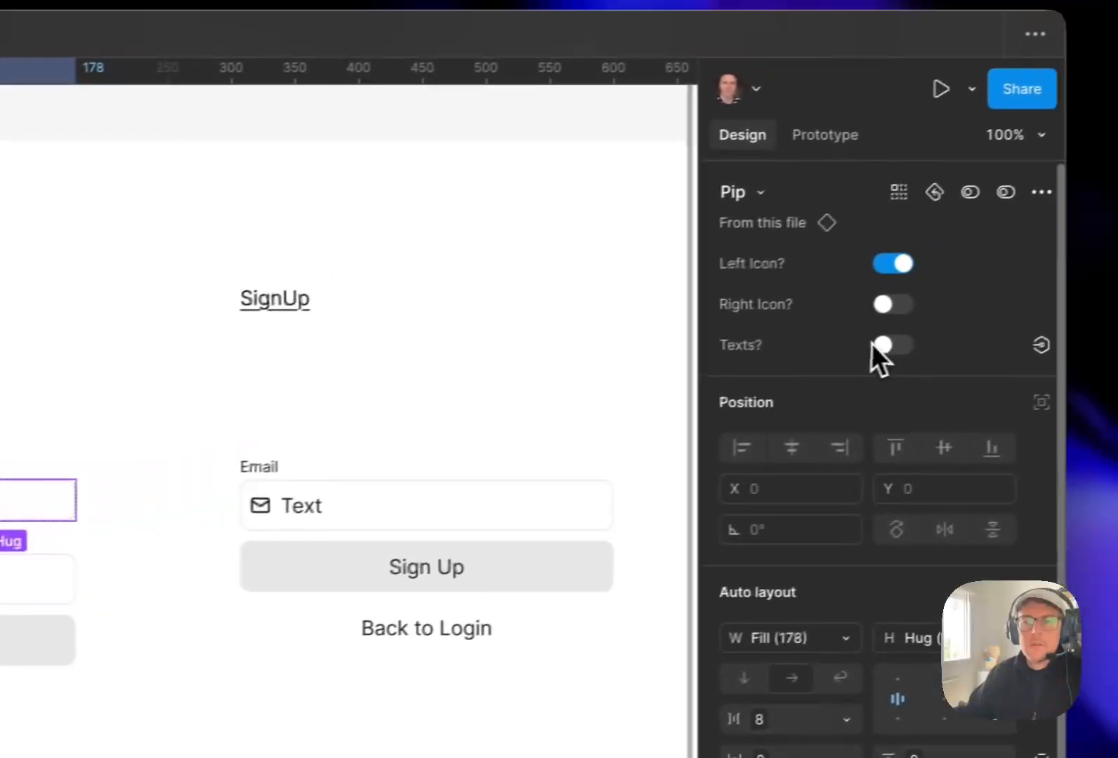
left_click(870, 349)
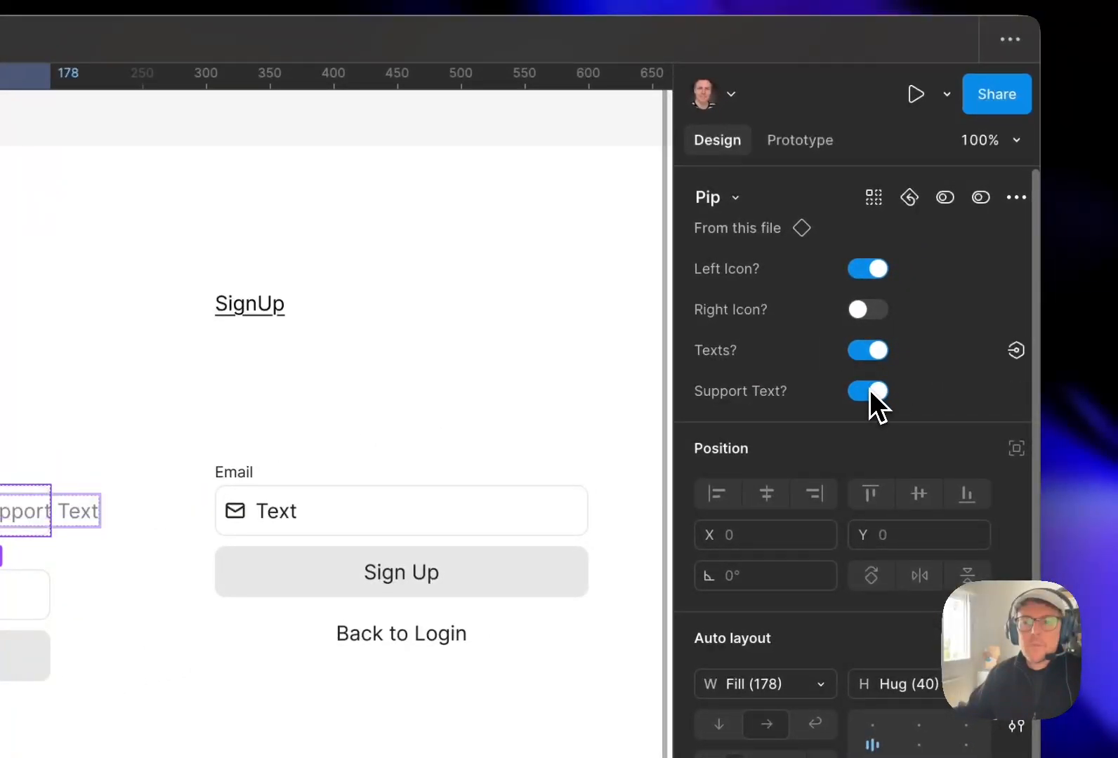
left_click(876, 392)
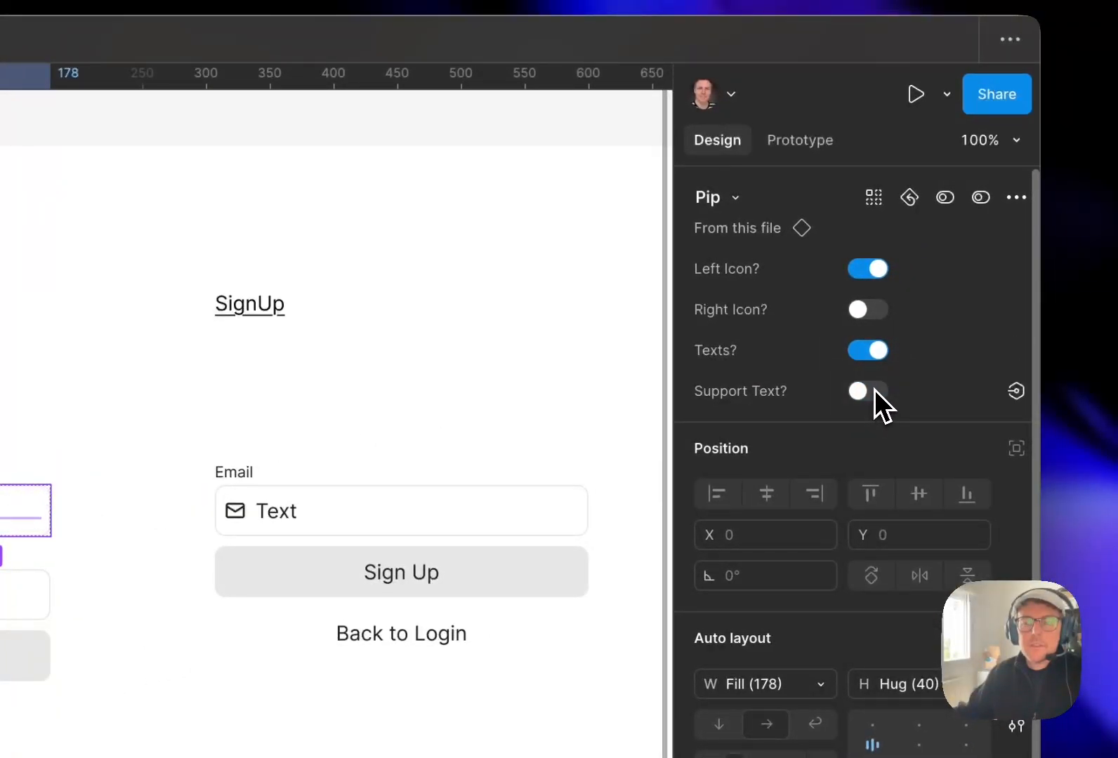
left_click(867, 394)
left_click(868, 360)
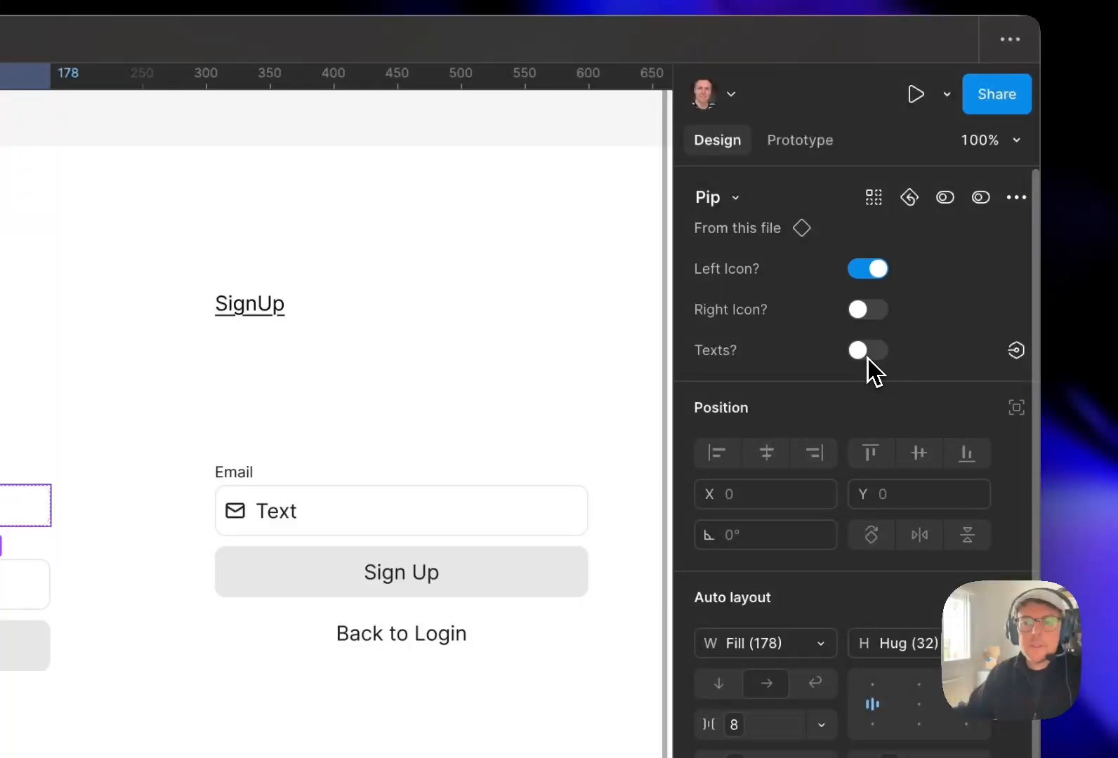
left_click(869, 362)
left_click(873, 356)
left_click(869, 356)
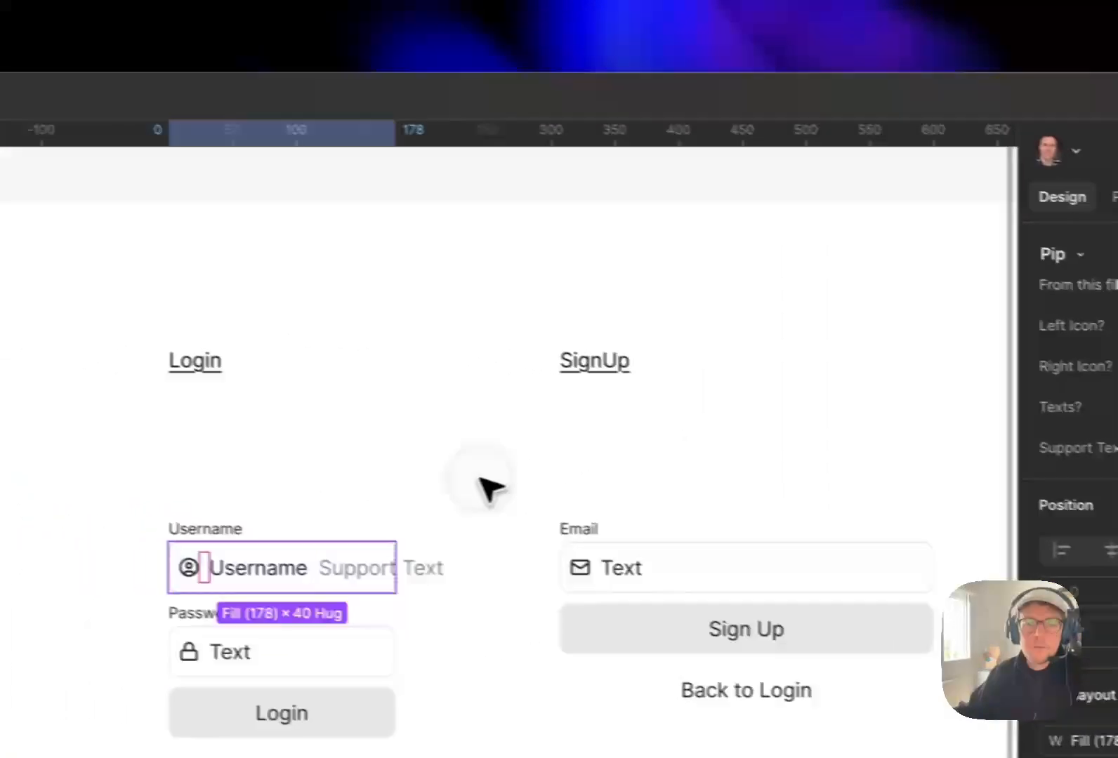
Go to the main component of the Username input's Pip instance and make its Support Text layer visible.
left_click(191, 429)
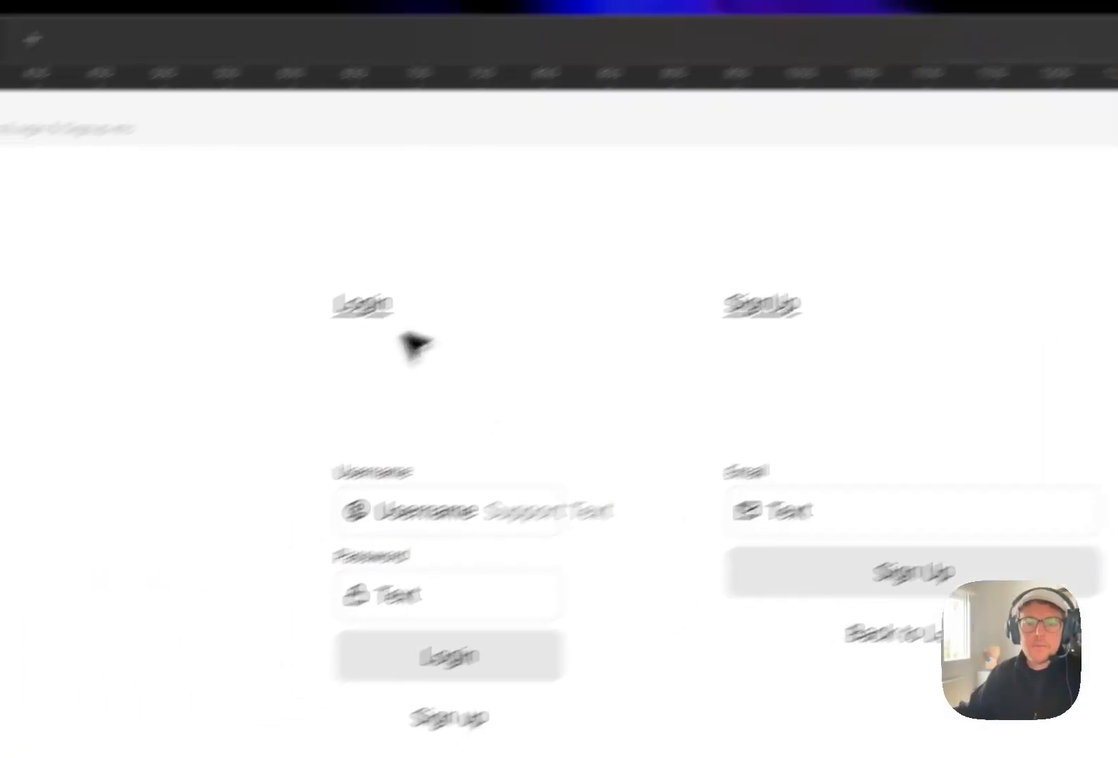
left_click(605, 447)
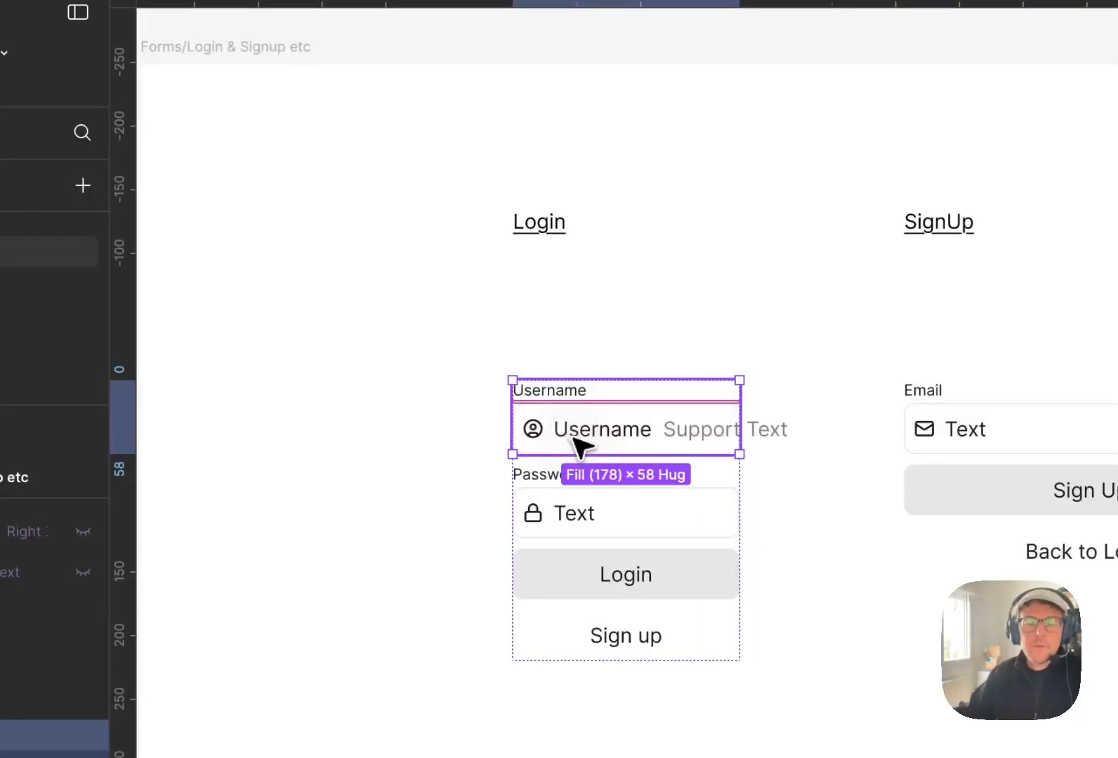
double_click(582, 444)
double_click(583, 436)
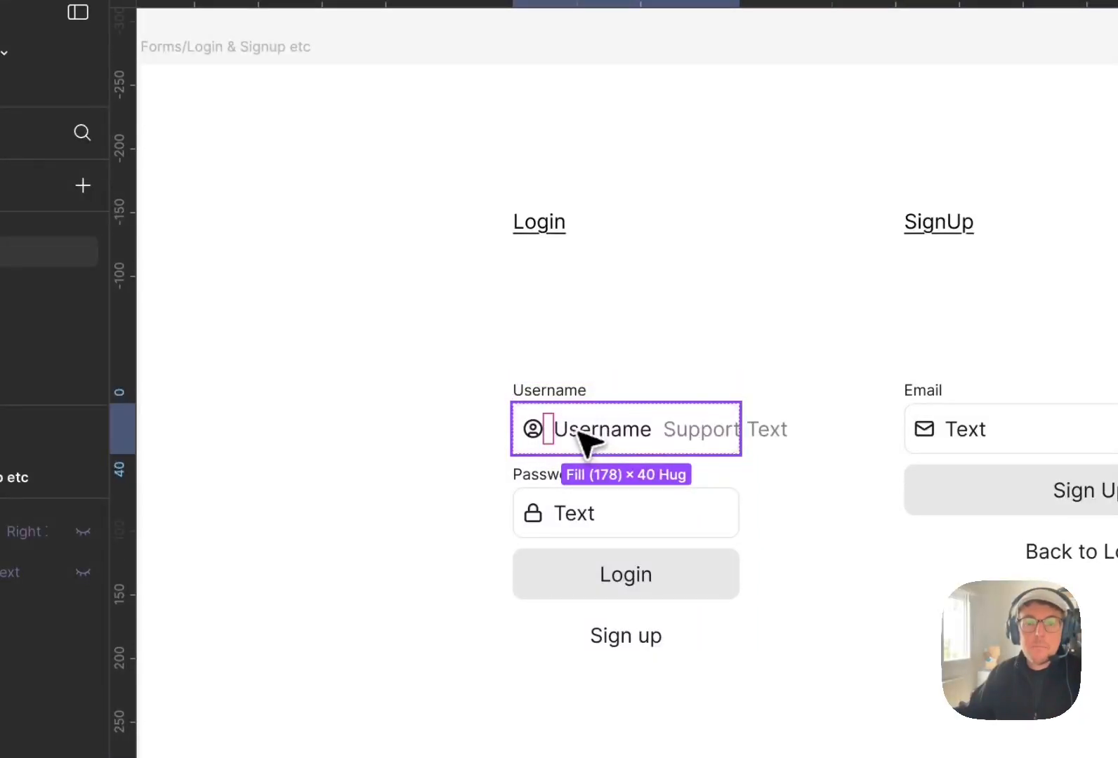
right_click(578, 436)
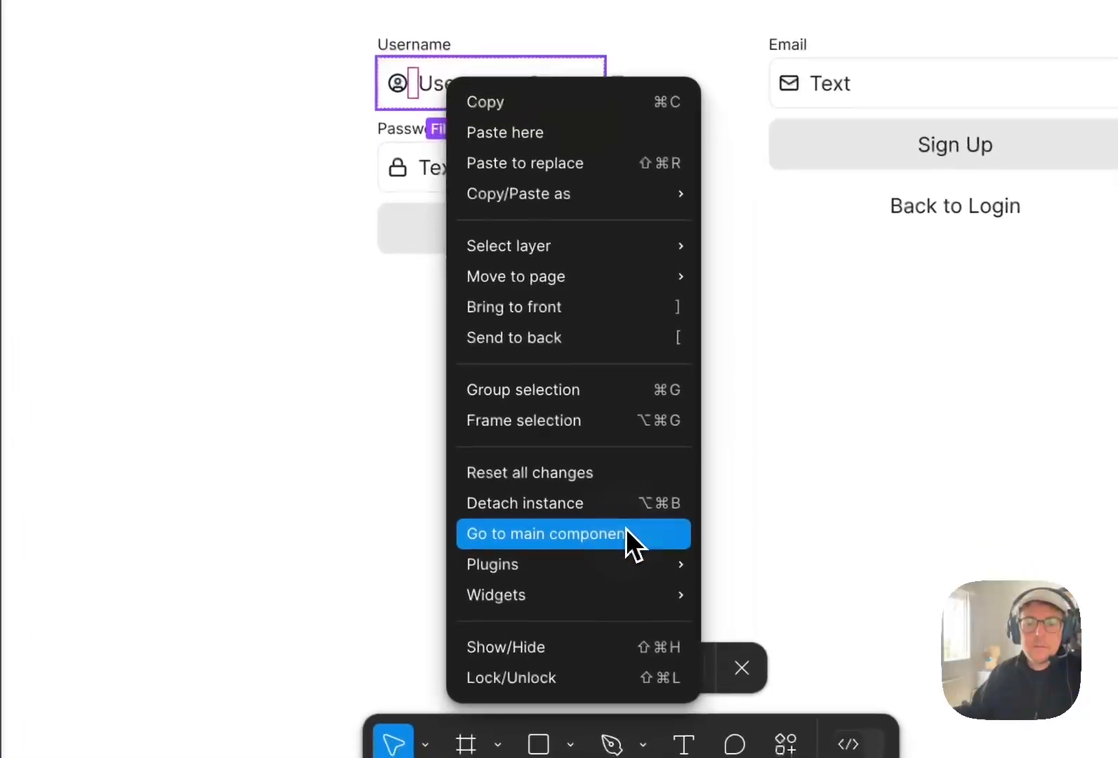
left_click(626, 528)
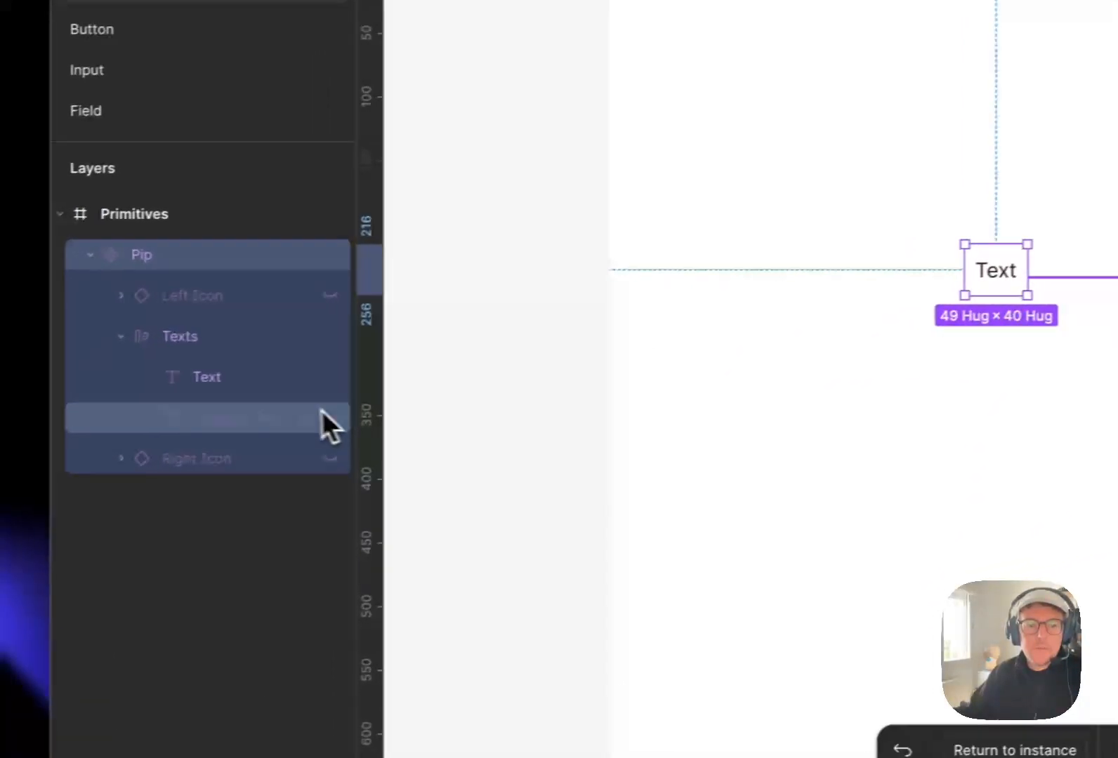
left_click(45, 478)
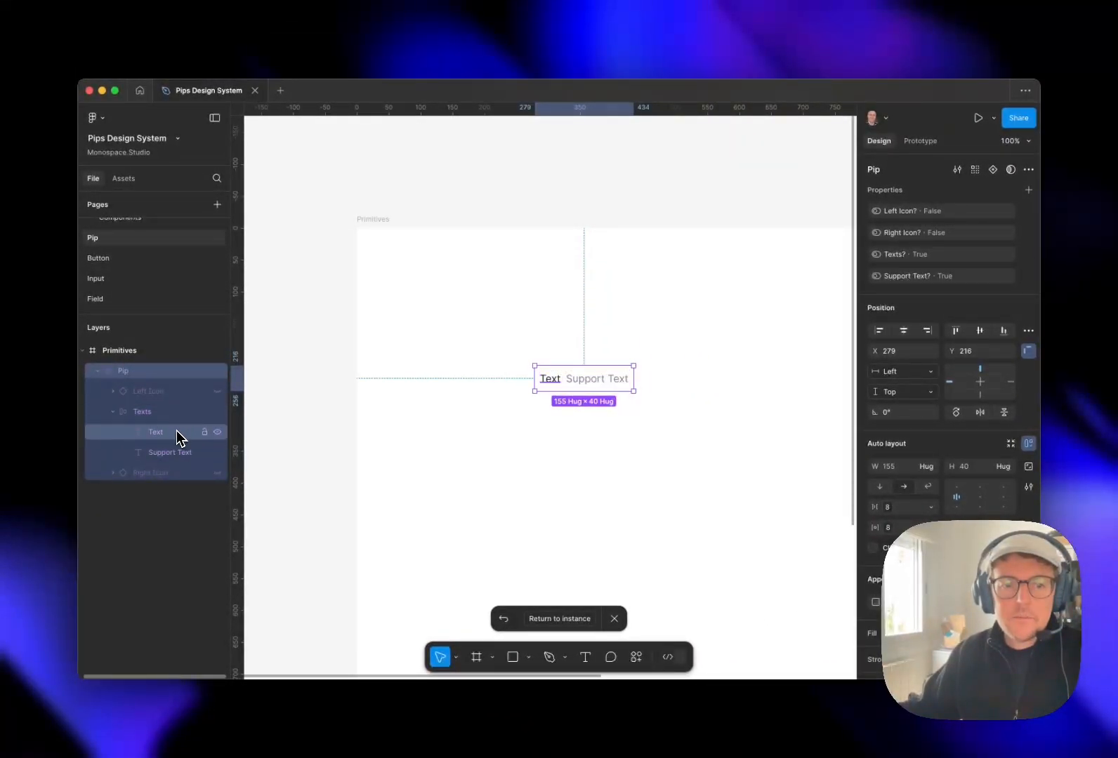
Create a boolean property named Text? with the value True for the visibility of Pip's Text layer.
left_click(181, 419)
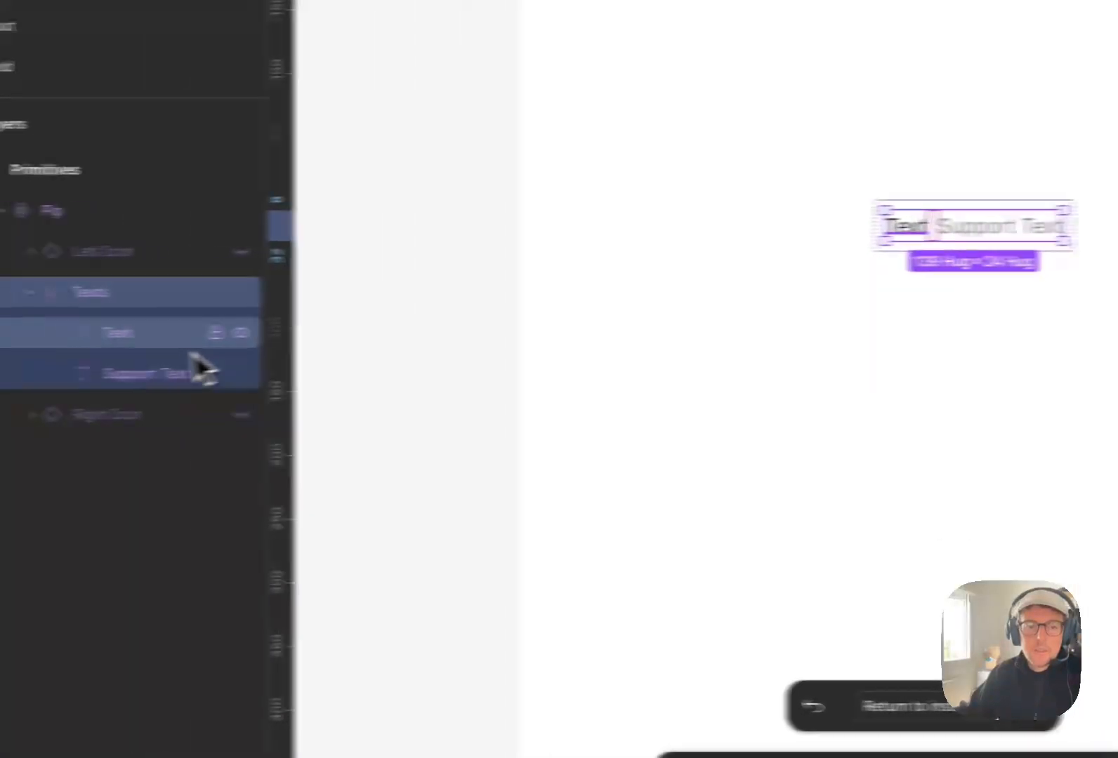
left_click(278, 336)
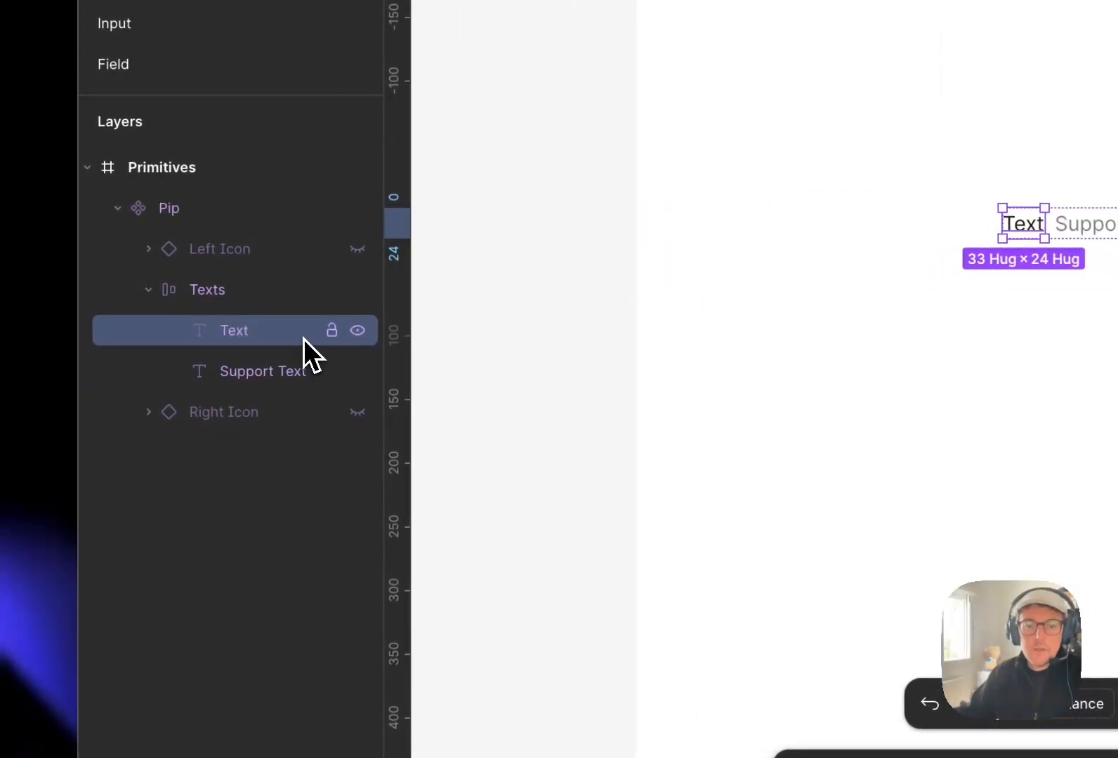
left_click(274, 370)
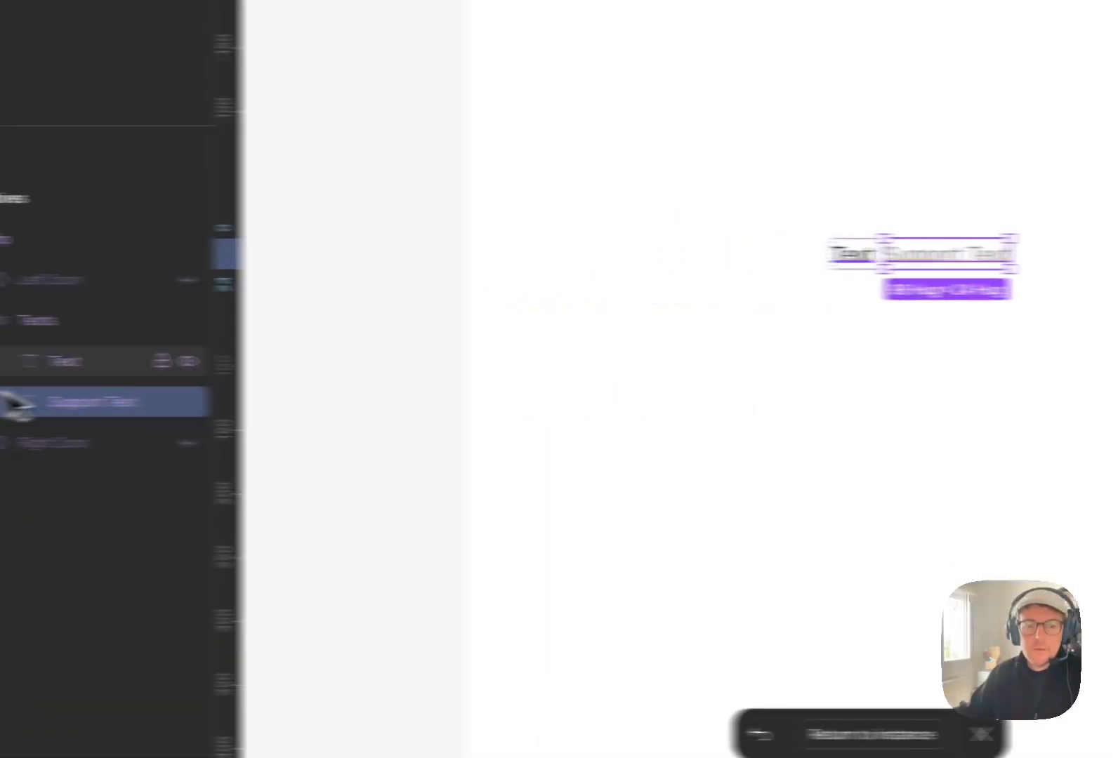
left_click(205, 374)
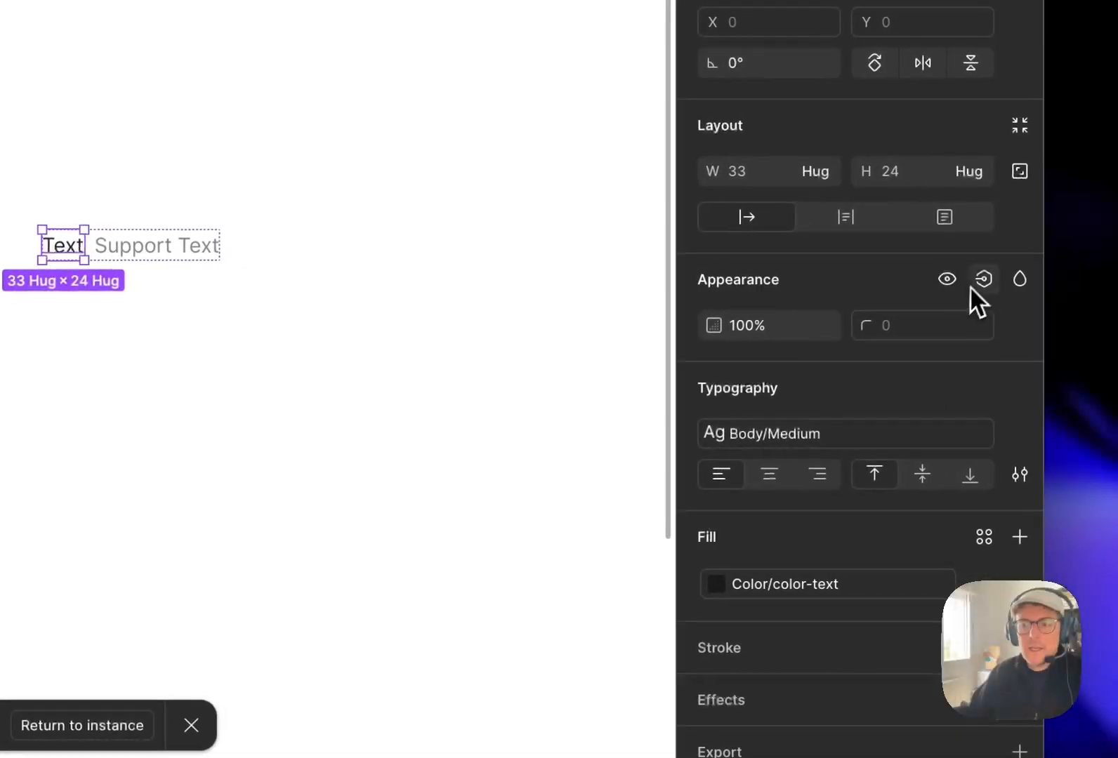
left_click(1014, 281)
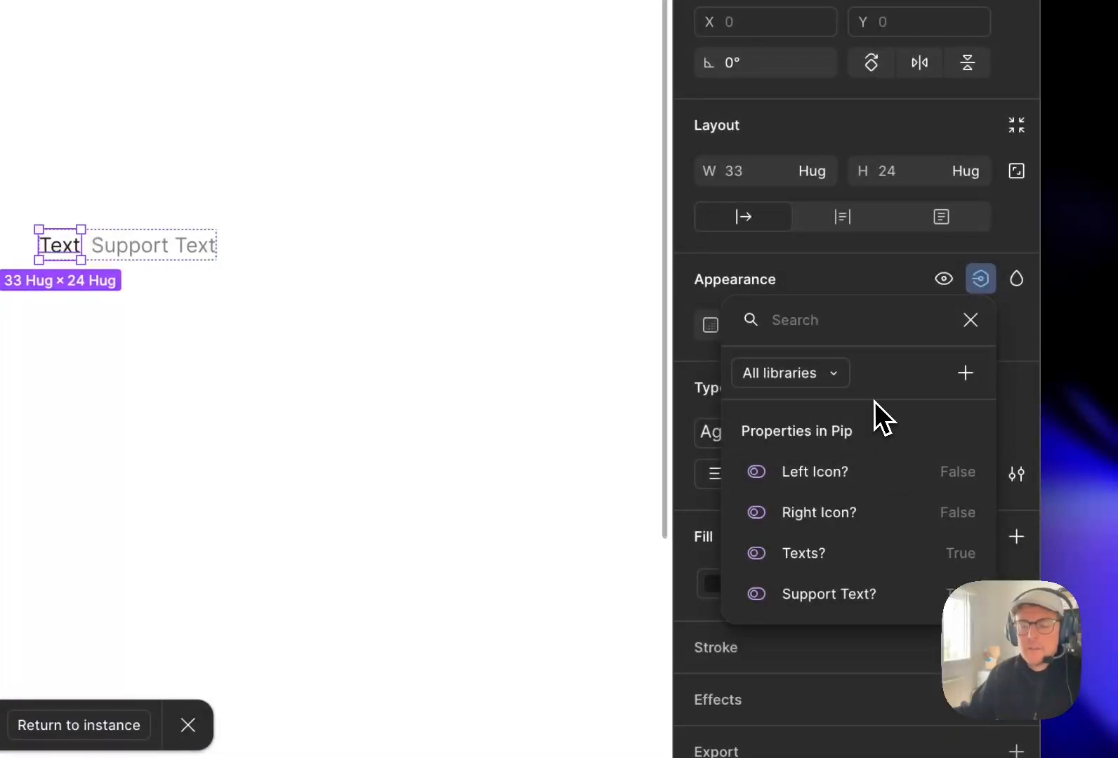
left_click(966, 379)
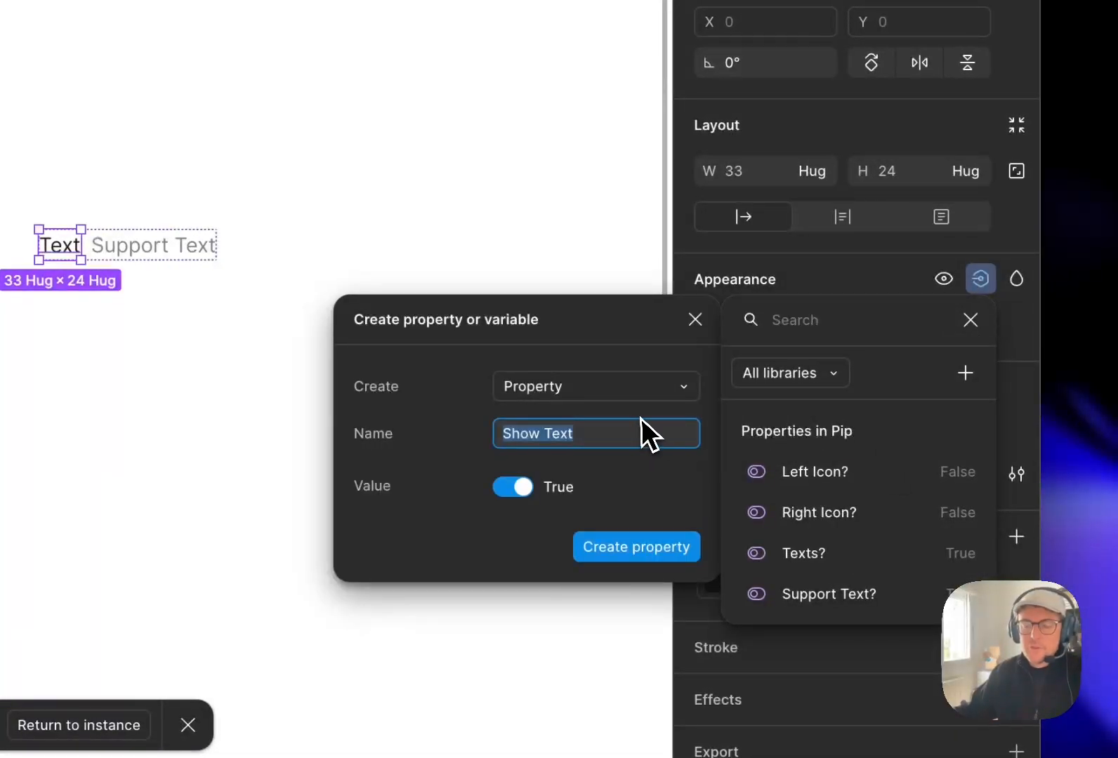
key("Left")
key("shift+alt+Right")
key("shift+Right")
key("BackSpace")
key("super+Right")
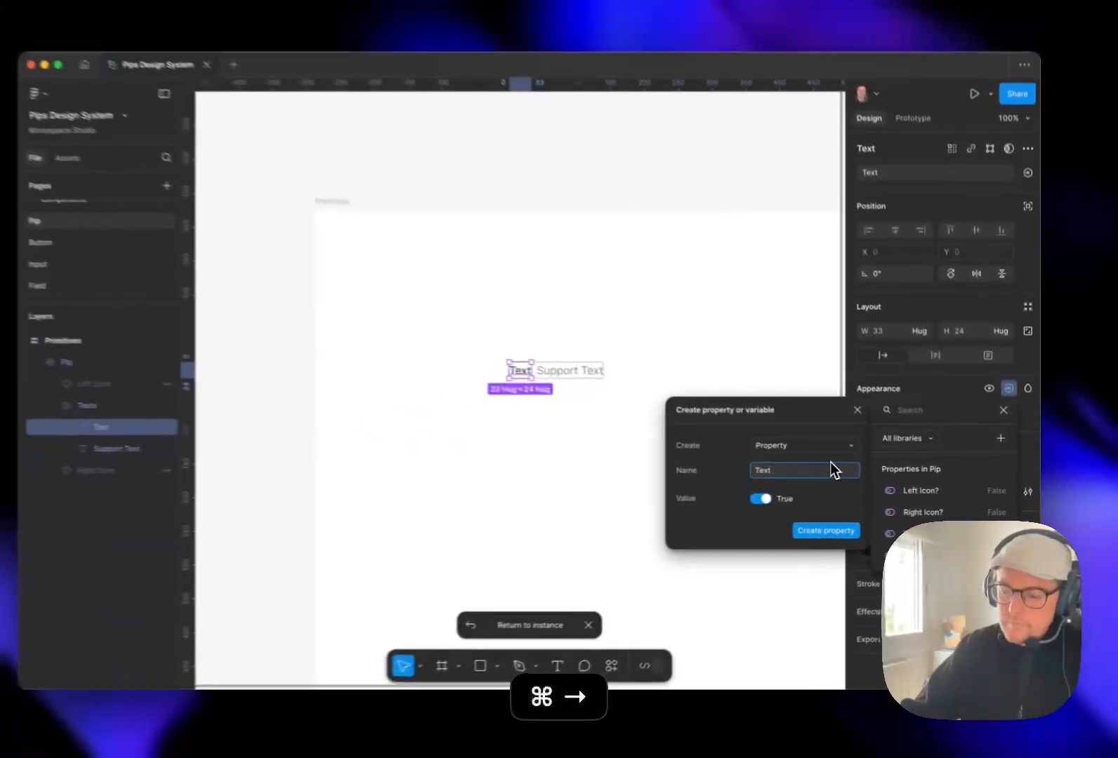
type("?")
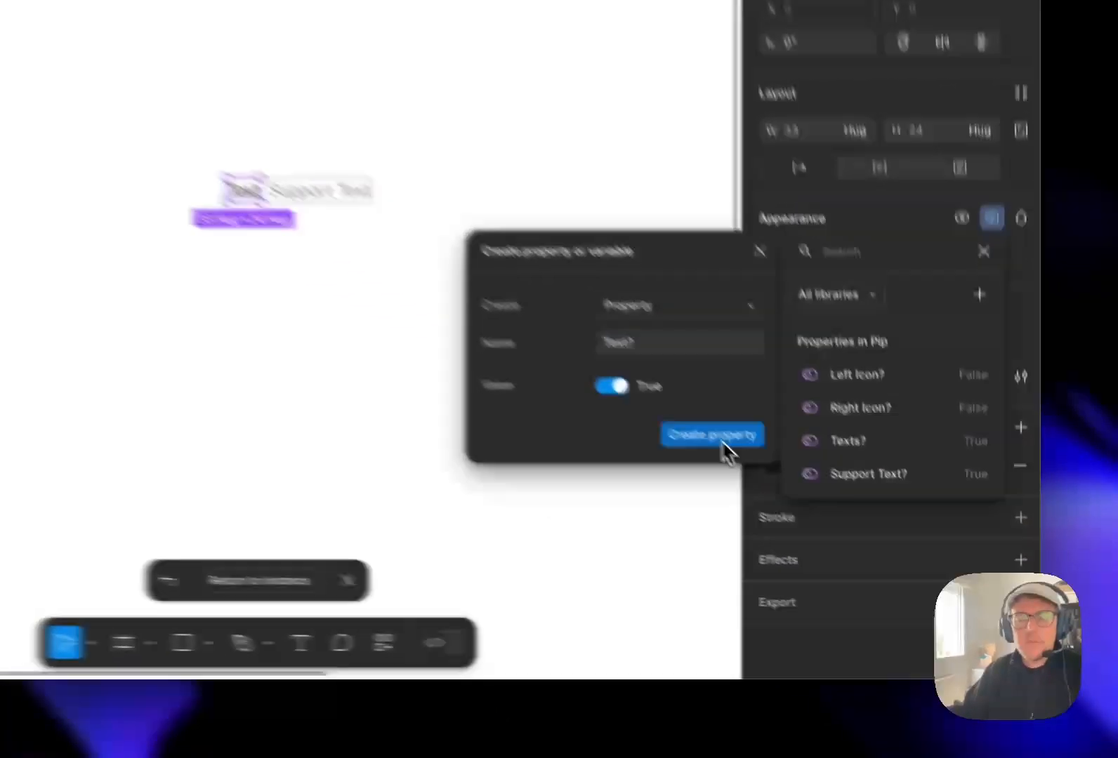
left_click(840, 531)
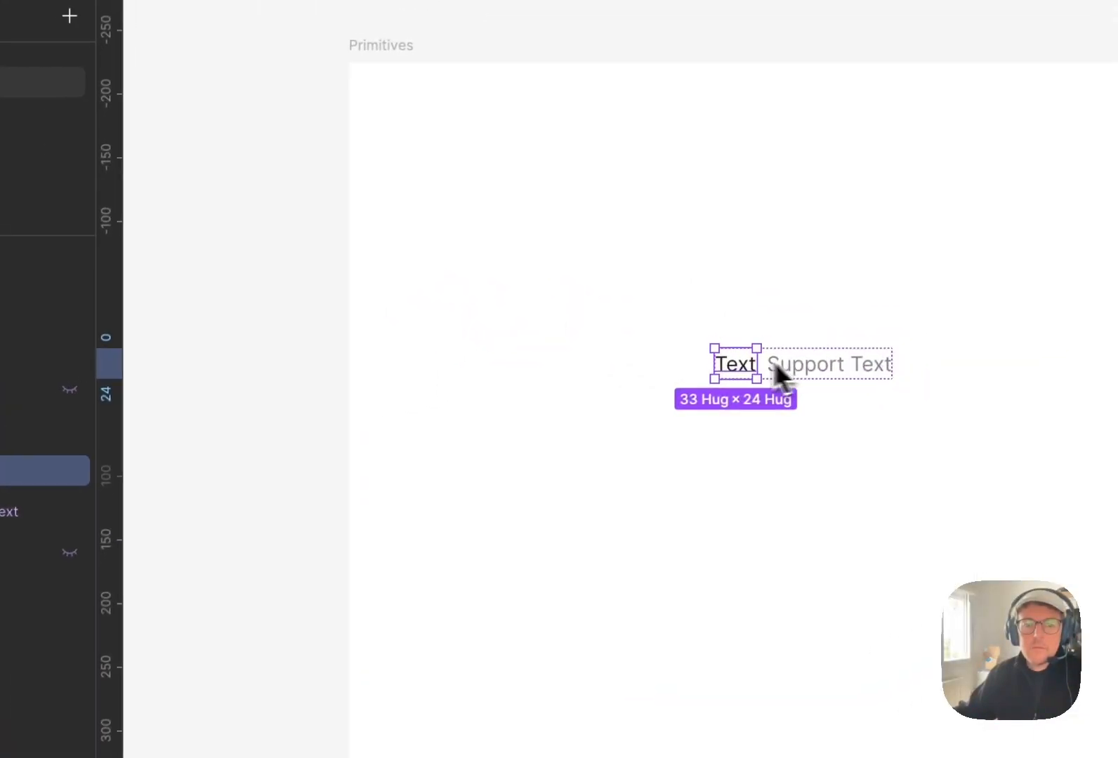
Reorder the Pip component's properties so Right Icon? comes last and Text? sits directly above Support Text?
left_click(177, 327)
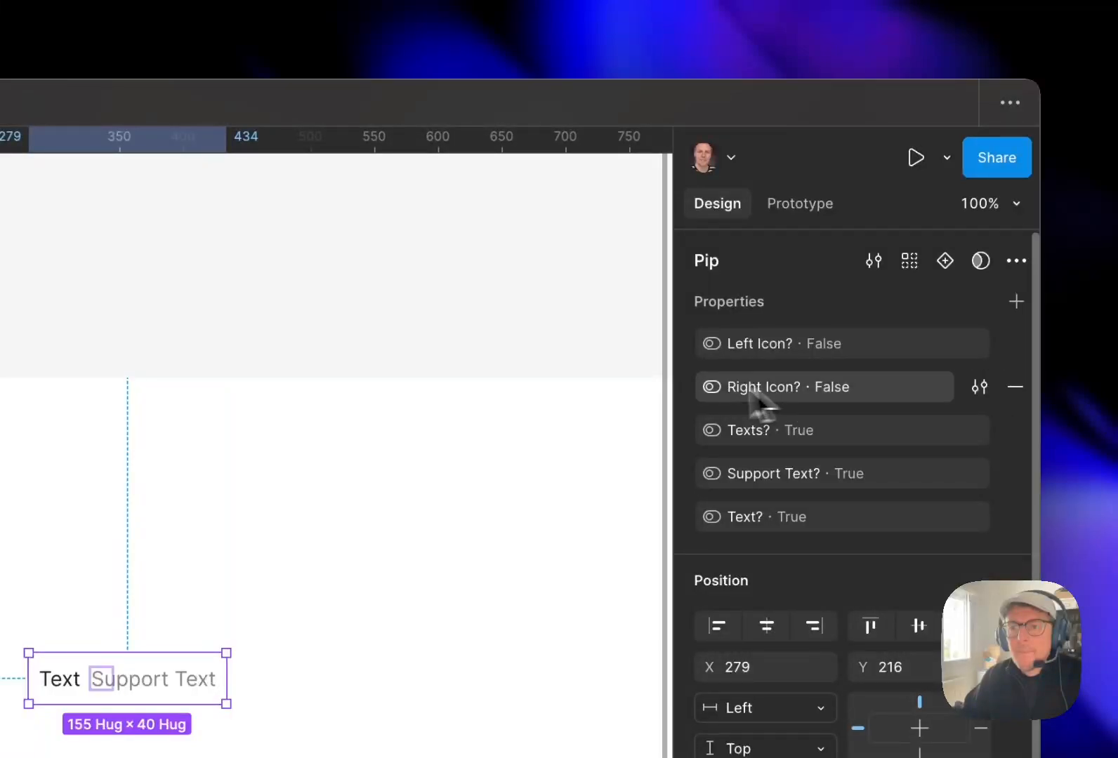
left_click_drag(696, 385, 677, 524)
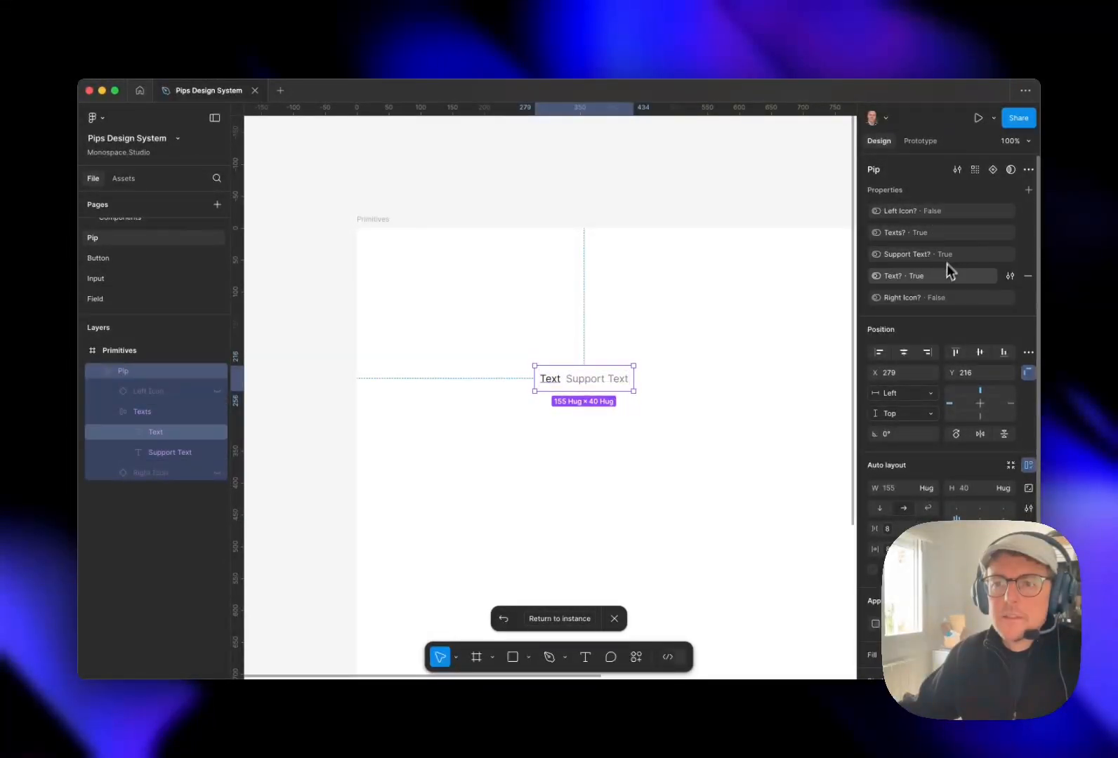
mouse_move(874, 280)
left_mouse_down()
mouse_move(865, 277)
mouse_move(877, 257)
left_mouse_up()
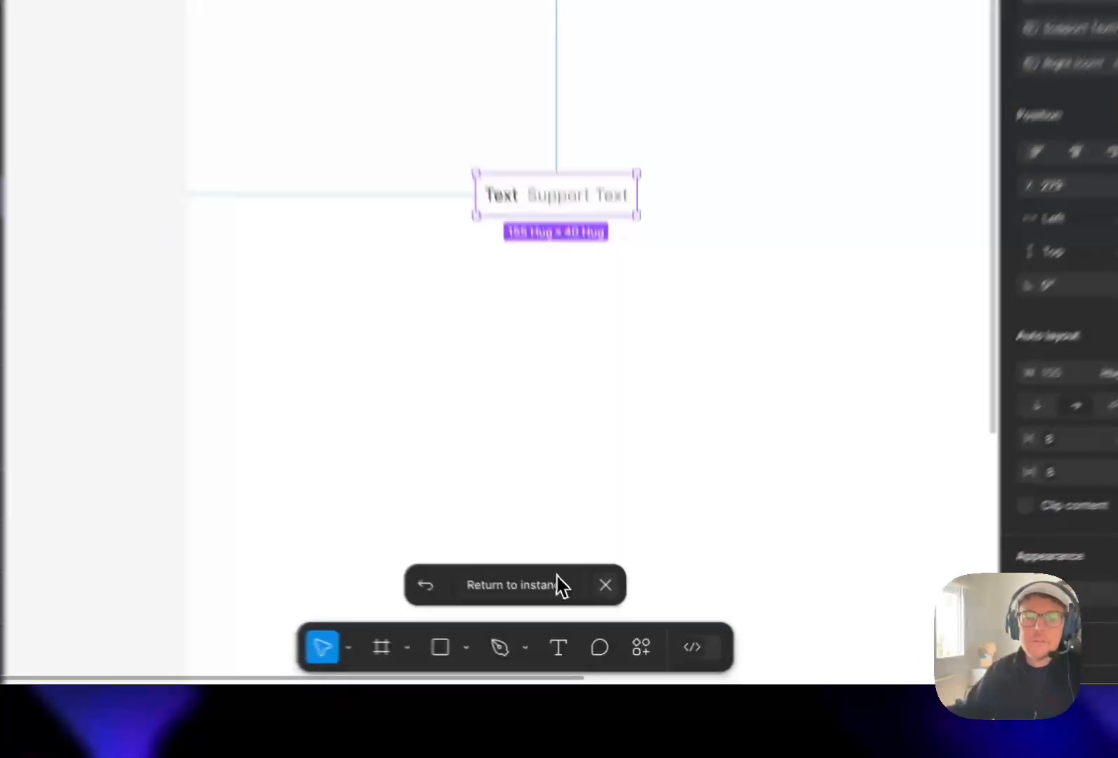
Return to the Pip instance in the Login form's Username input and turn off its Text? property.
left_click(583, 620)
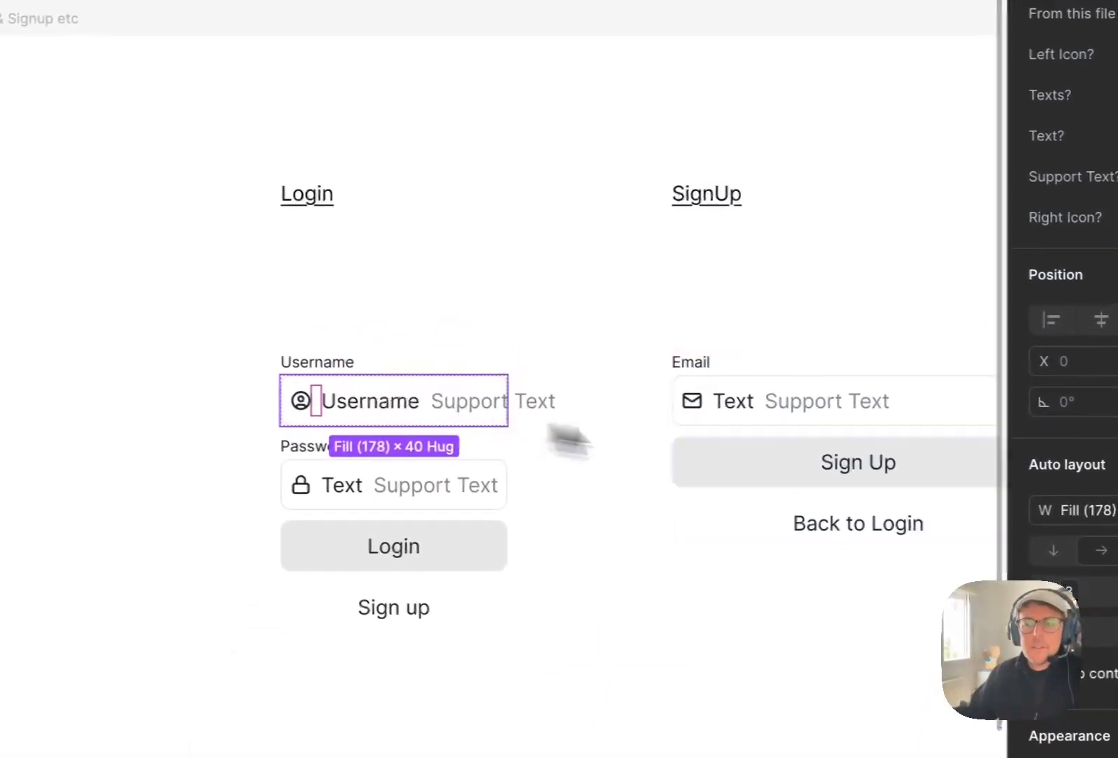
left_click(872, 271)
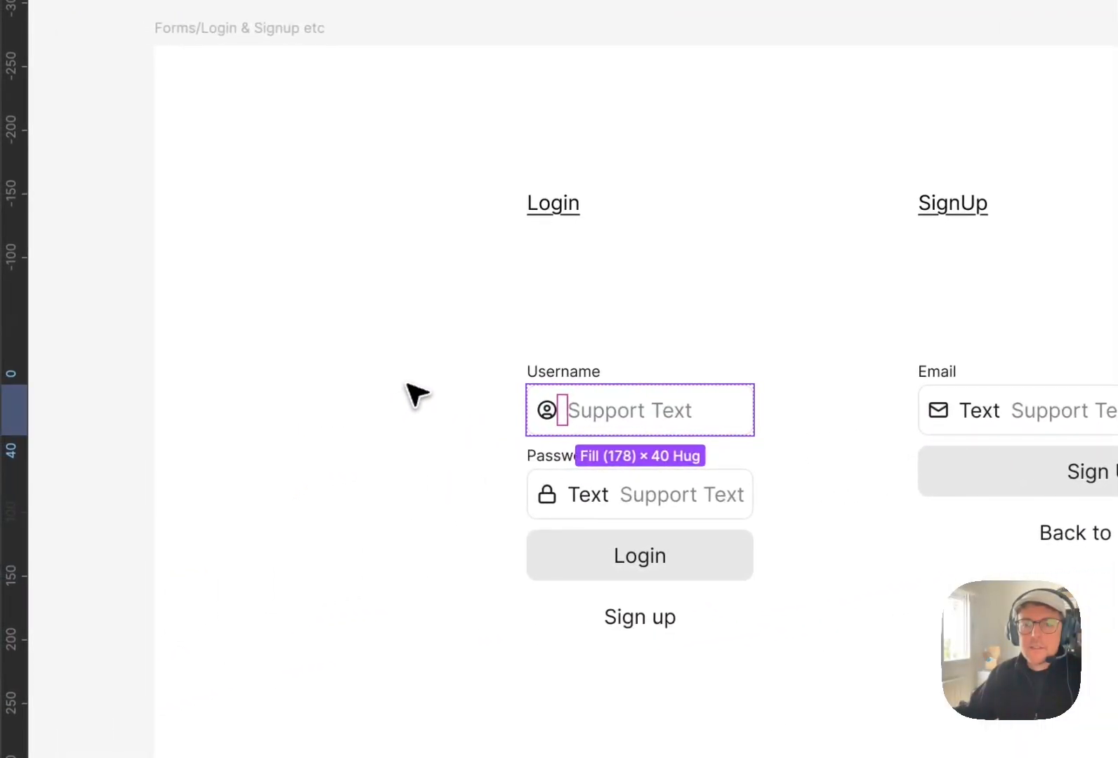
left_click(416, 395)
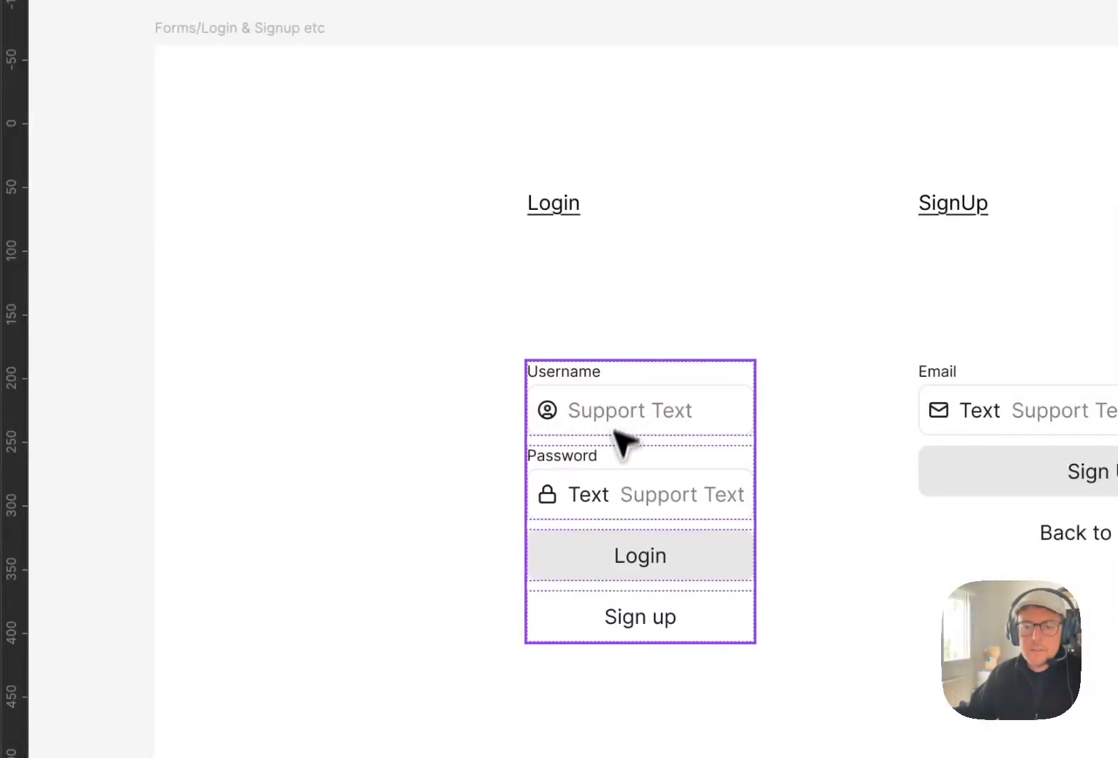
Change the support text inside the Login form's Username input to Username.
left_click(592, 505)
double_click(647, 414)
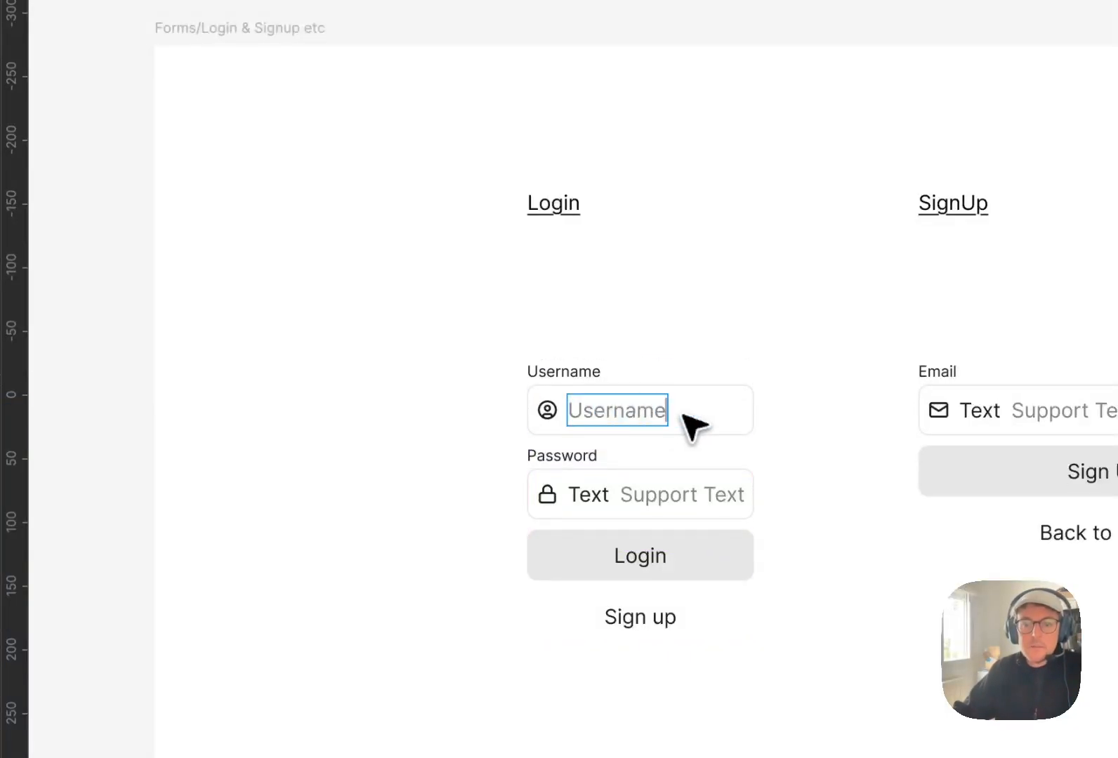
In the Login form's Password input, turn off Pip's Text? property and change the support text to Password.
left_click(594, 529)
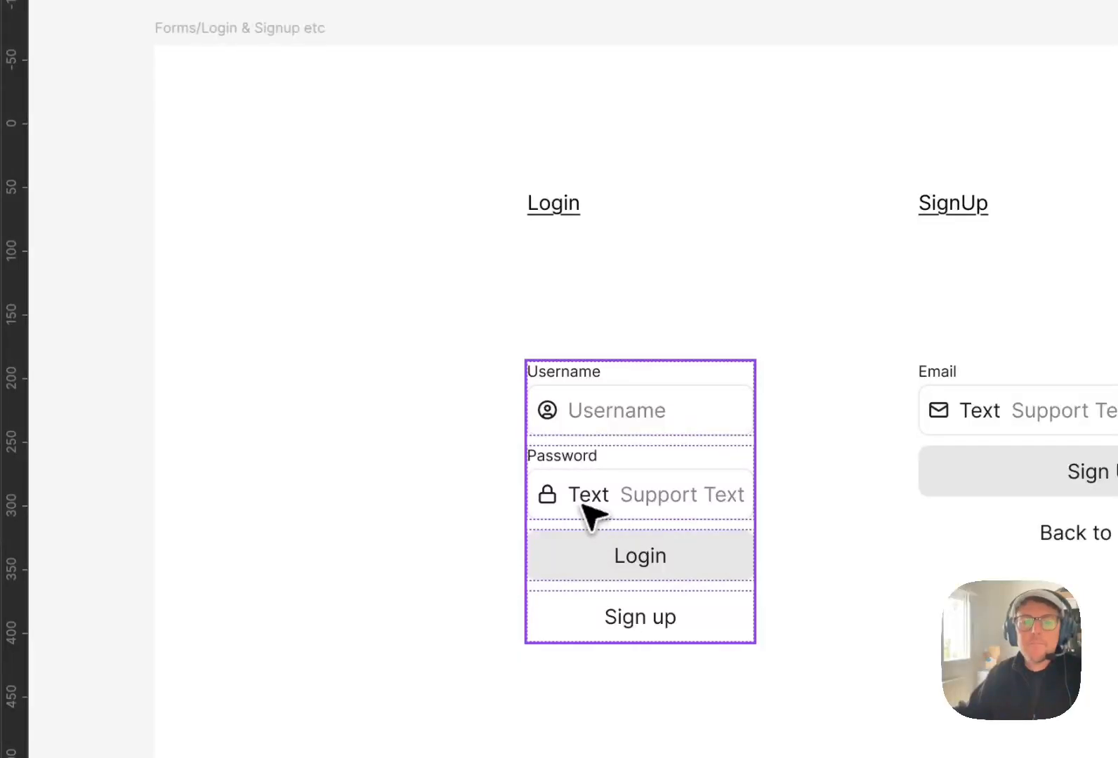
left_click(592, 517)
left_click(597, 511)
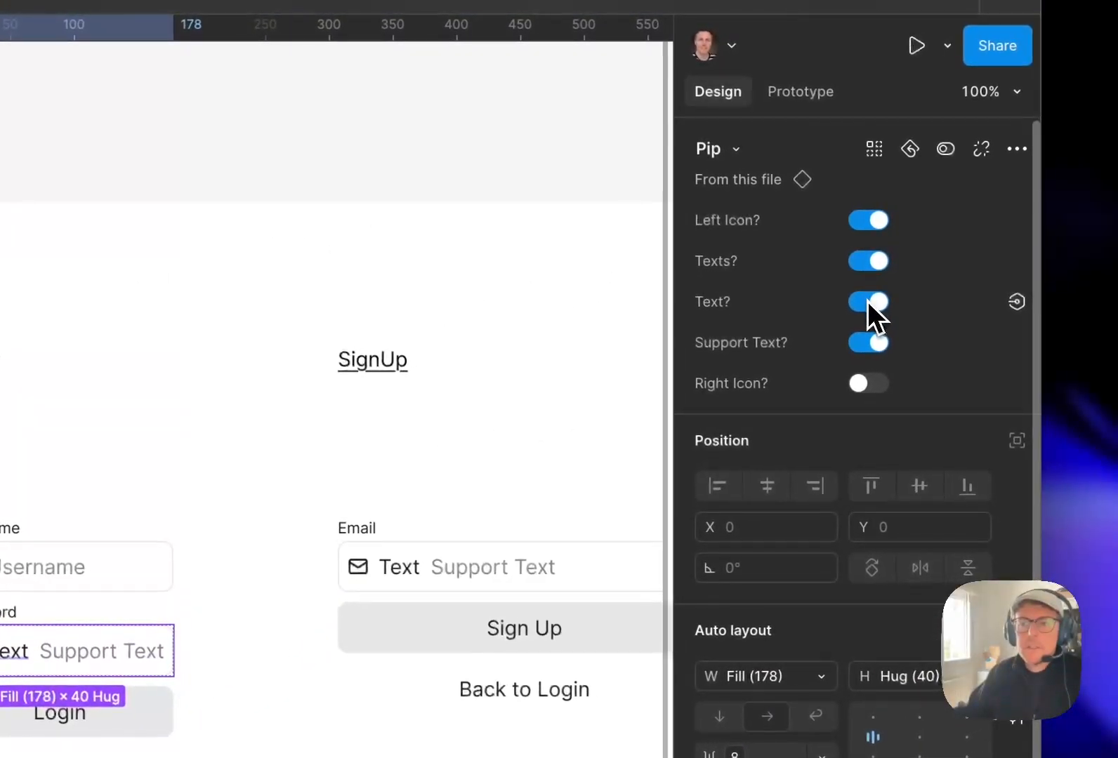
left_click(866, 304)
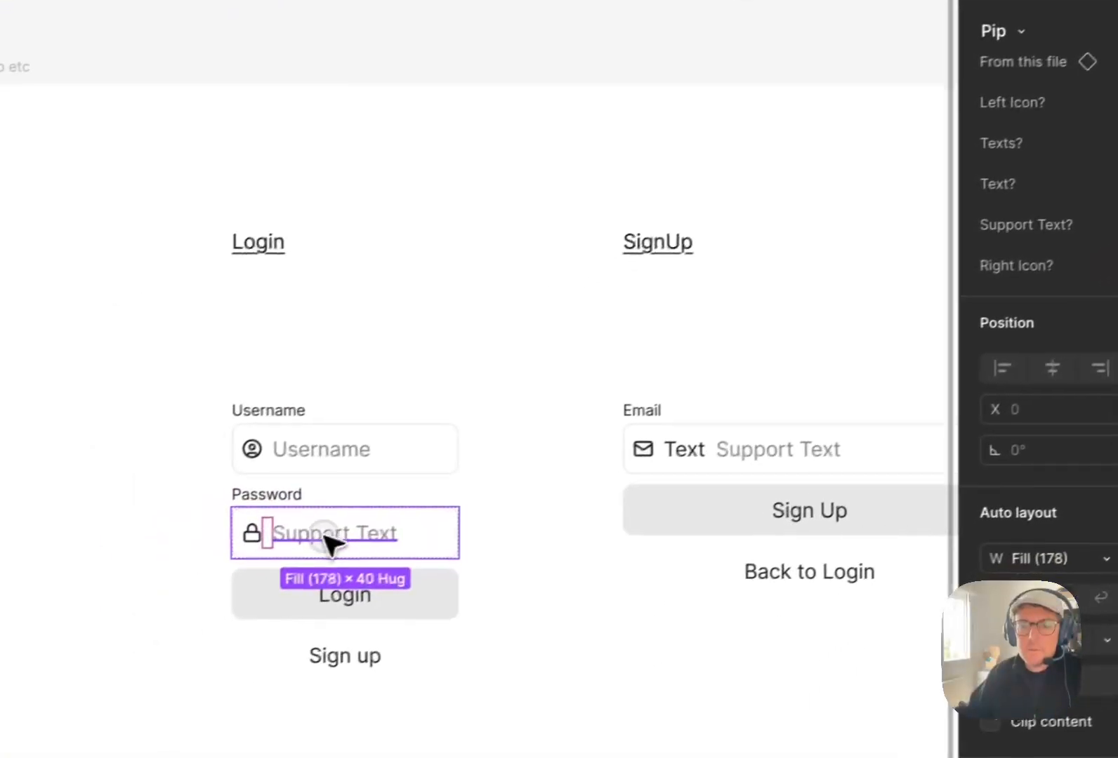
double_click(47, 654)
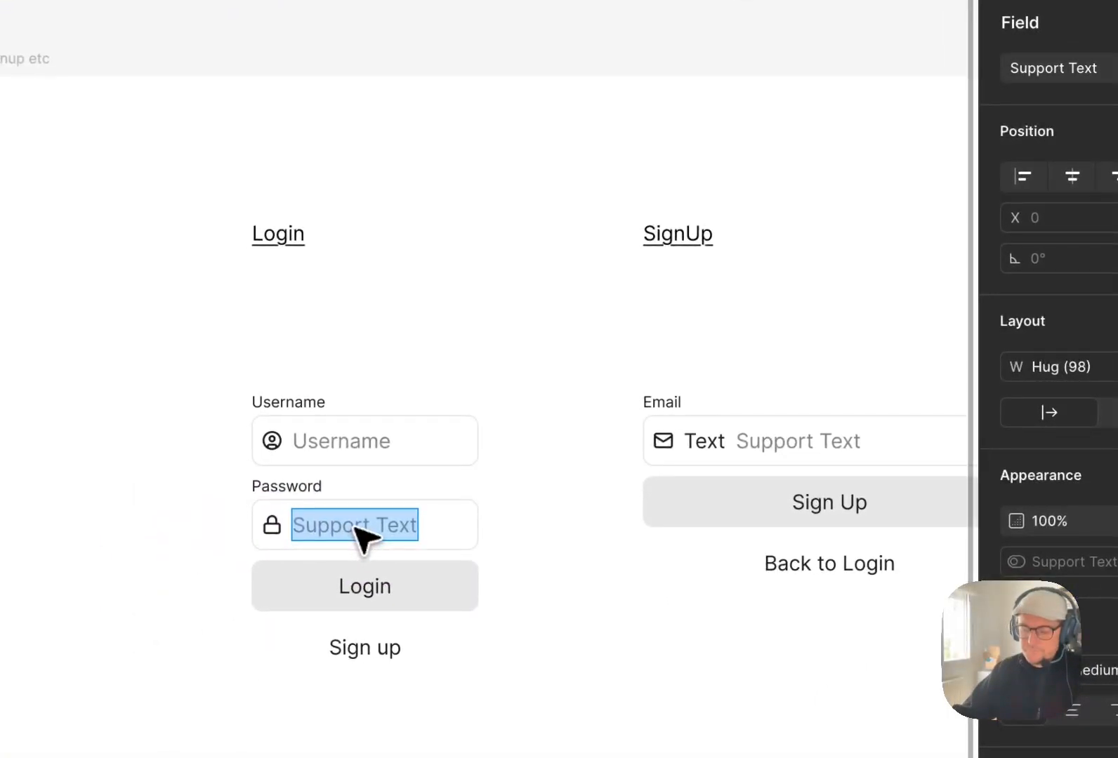
type("Password")
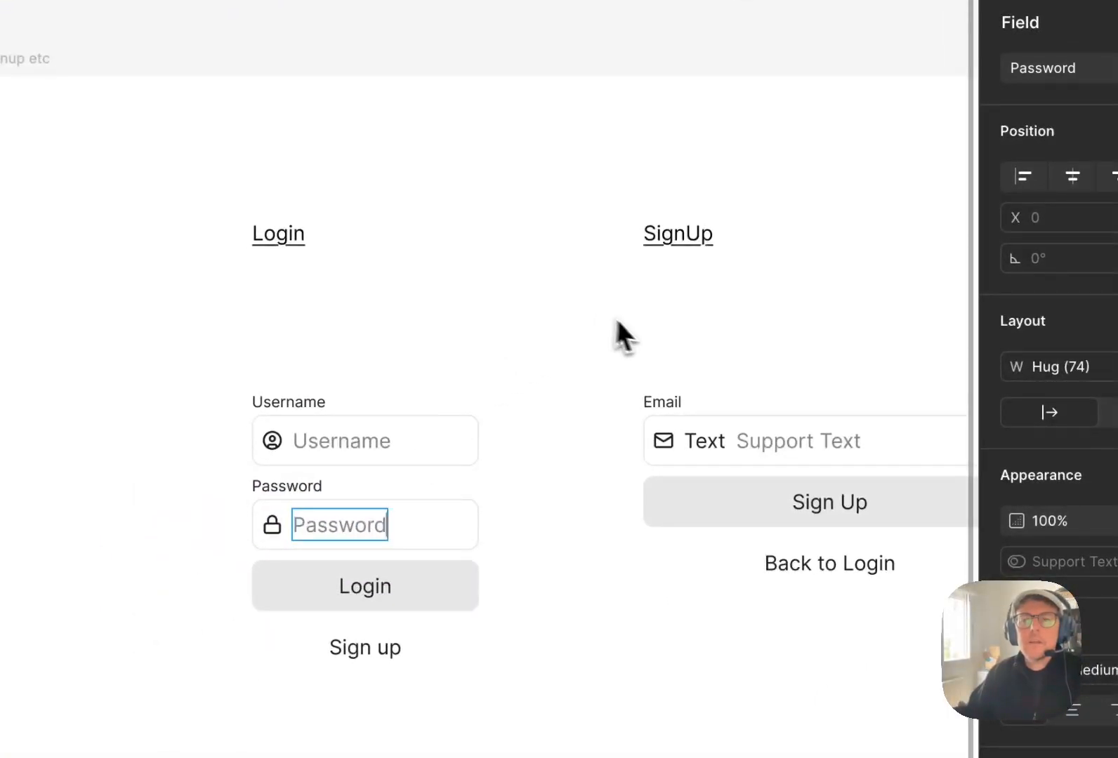
left_click(518, 369)
Turn off the Text? property of the Pip instance inside the SignUp form's Email input.
double_click(711, 445)
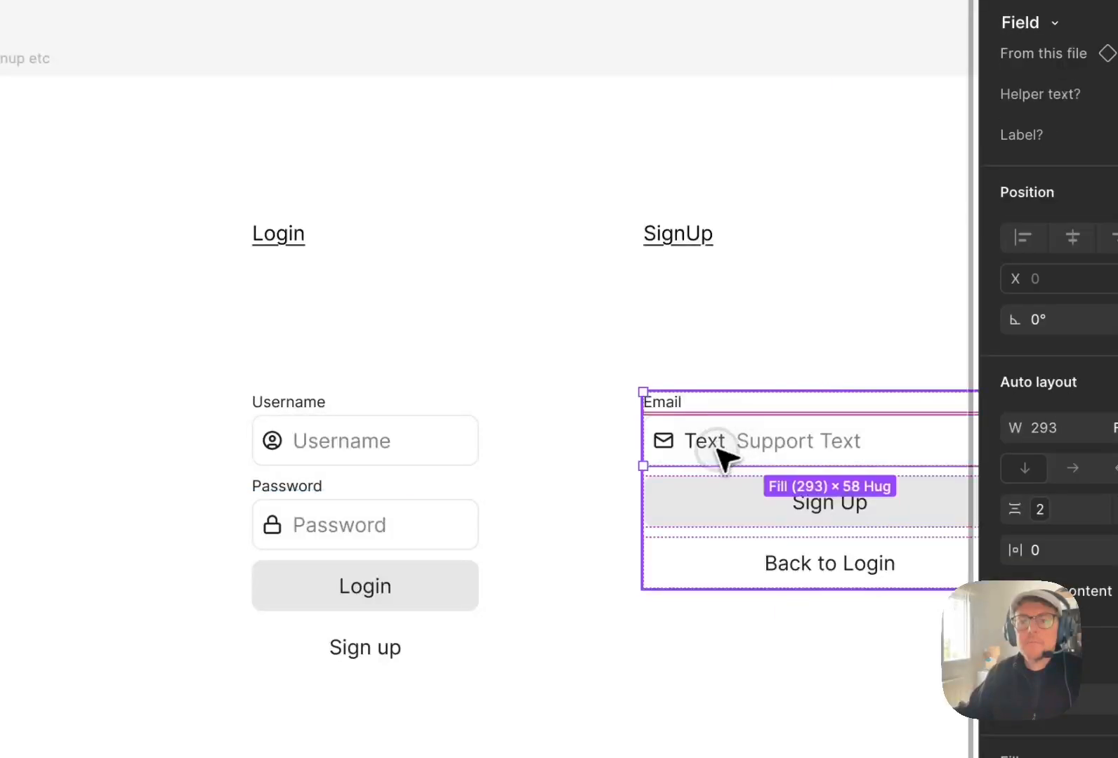
double_click(719, 448)
double_click(449, 523)
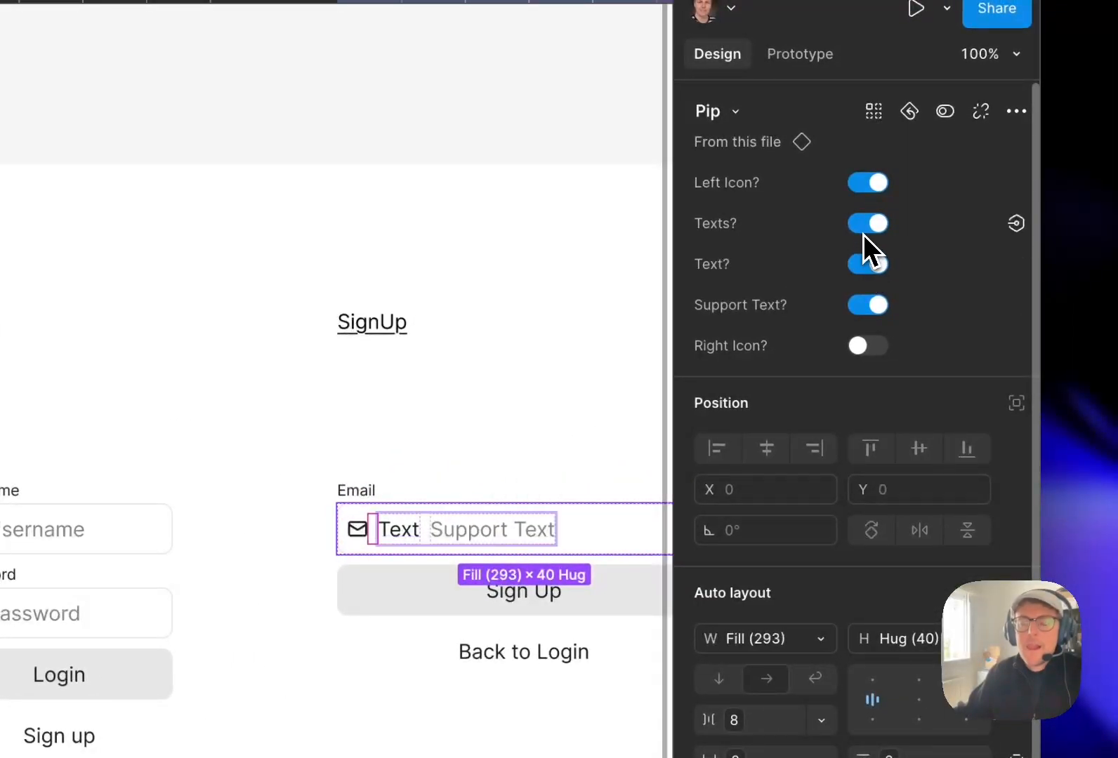
left_click(871, 262)
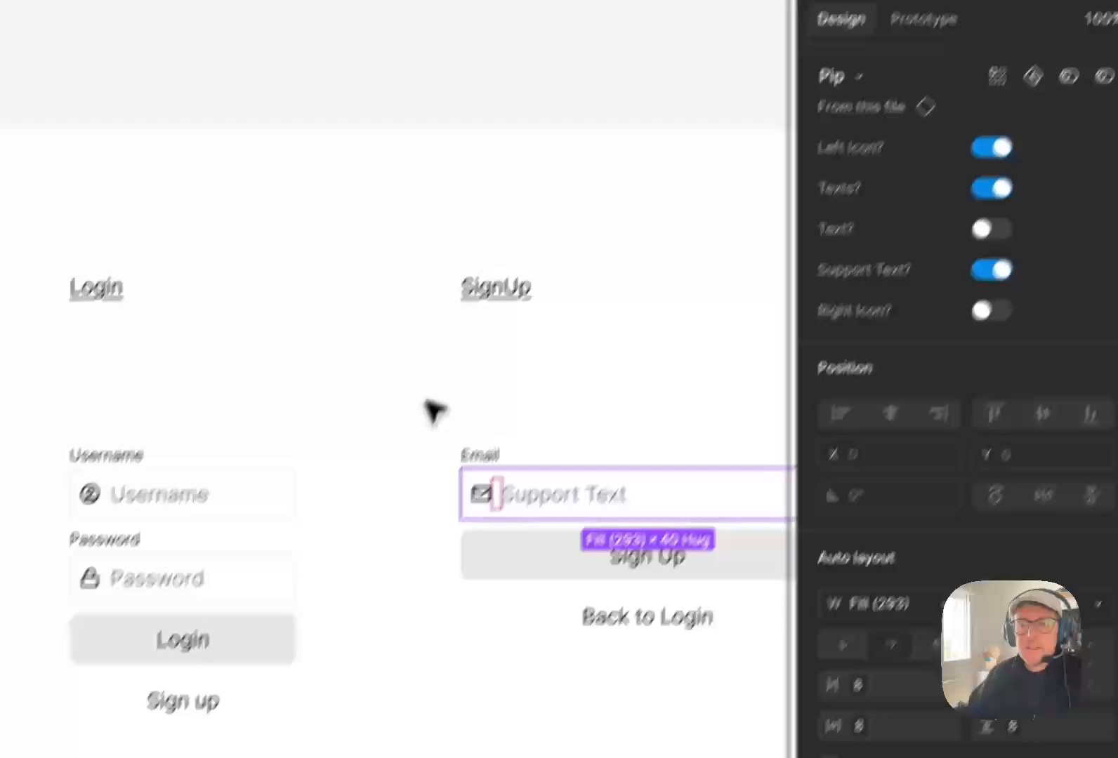
left_click(307, 581)
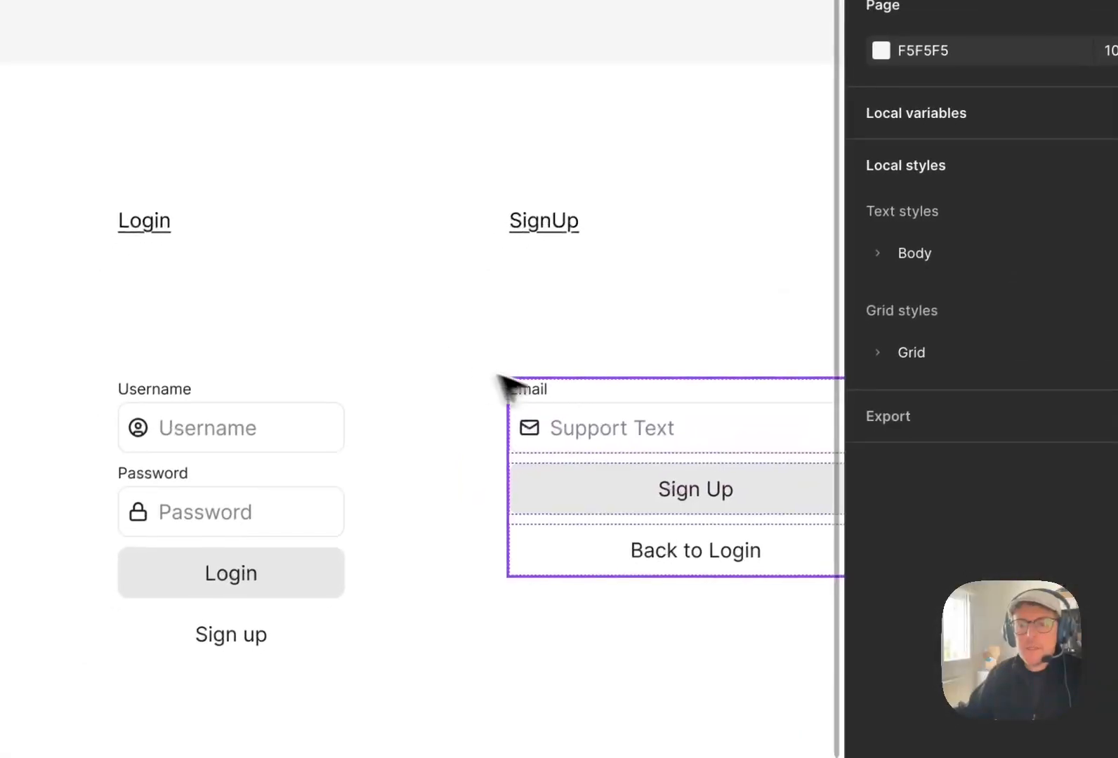
Change the support text inside the SignUp form's Email input to Your email.
double_click(421, 674)
double_click(420, 673)
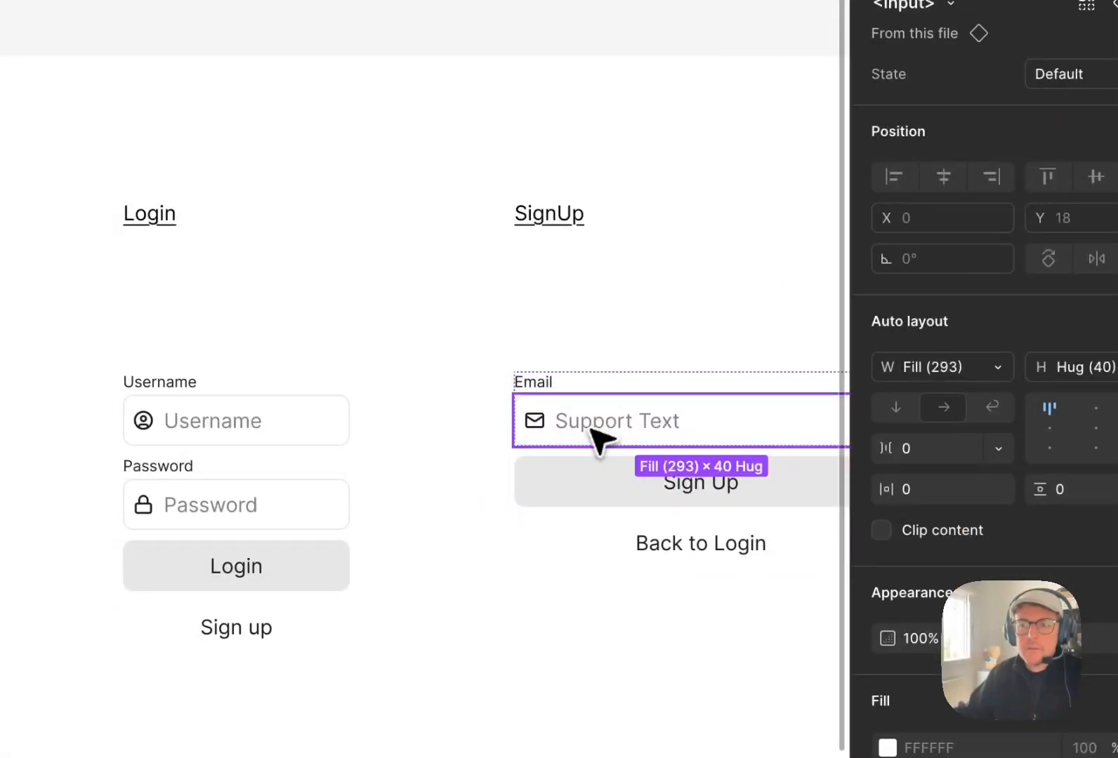
double_click(568, 422)
double_click(581, 426)
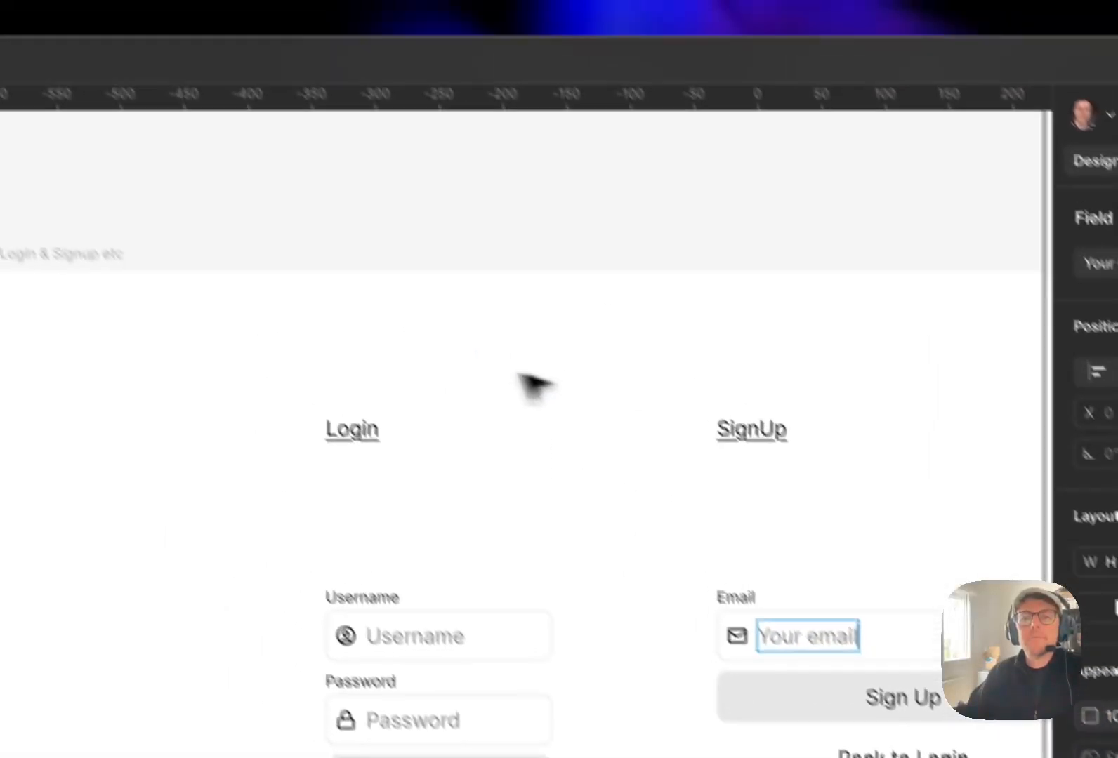
left_click(403, 146)
Reword the SignUp form's Email placeholder to Enter your email.
left_click_drag(544, 136, 321, 133)
left_click_drag(640, 469, 669, 460)
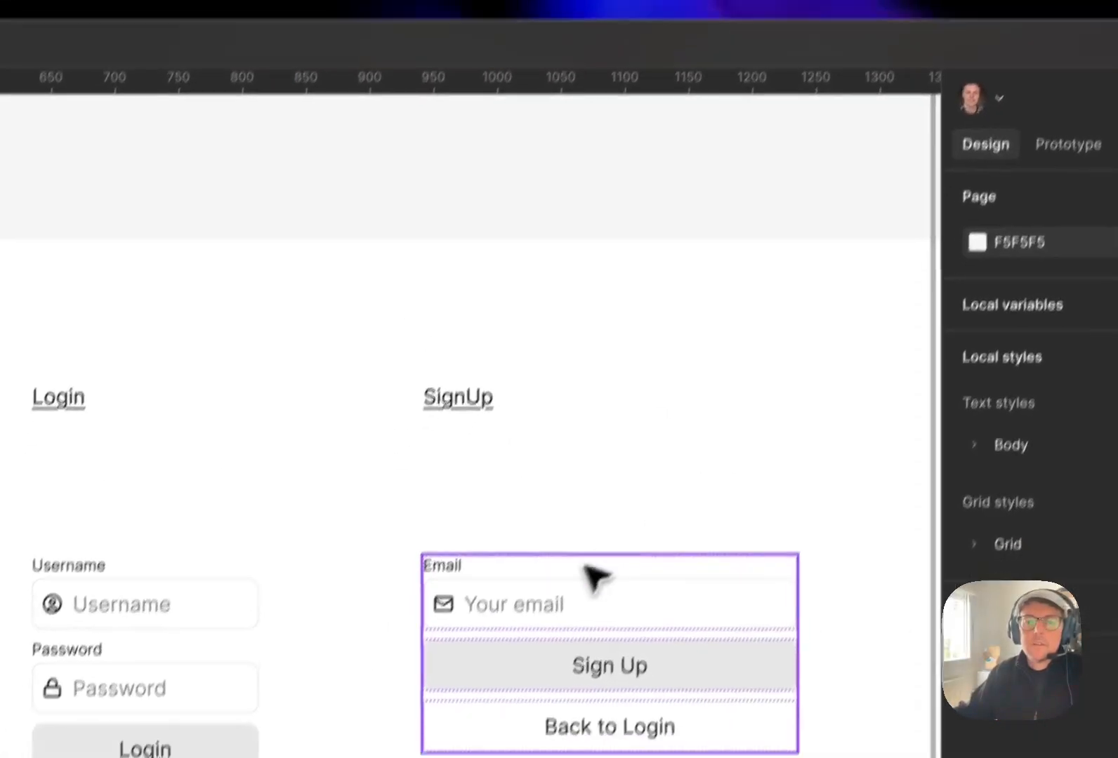
left_click(493, 649, "super")
key("Return")
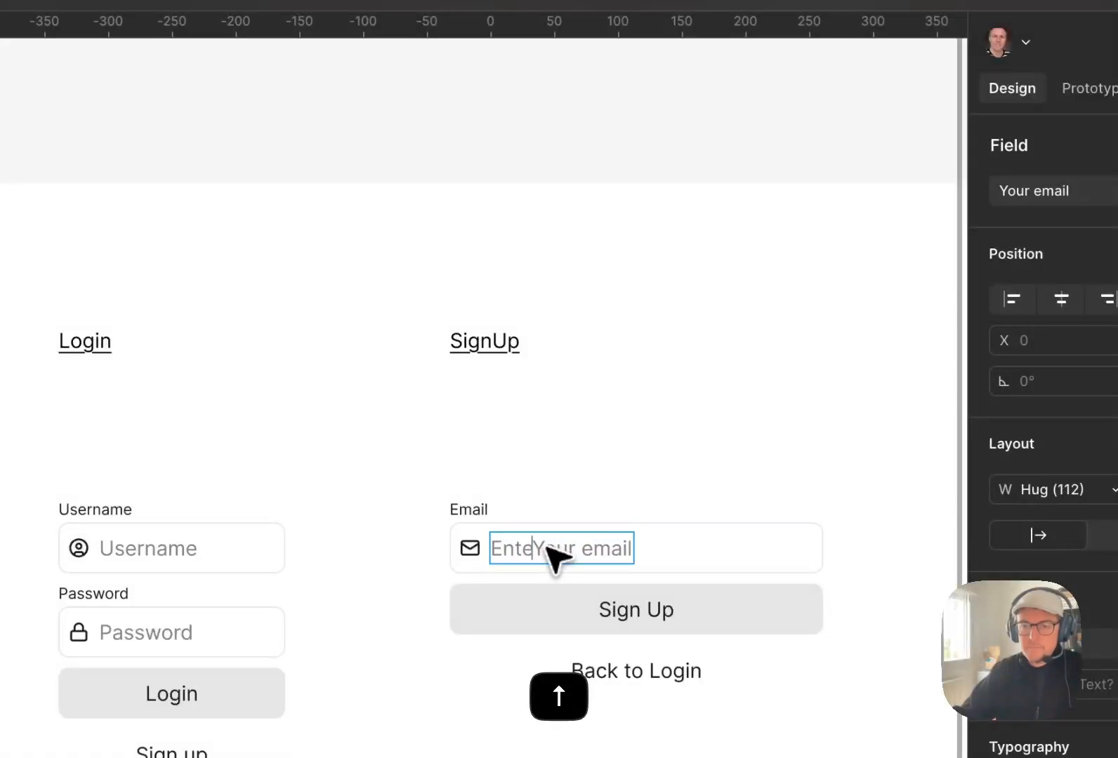
key("BackSpace")
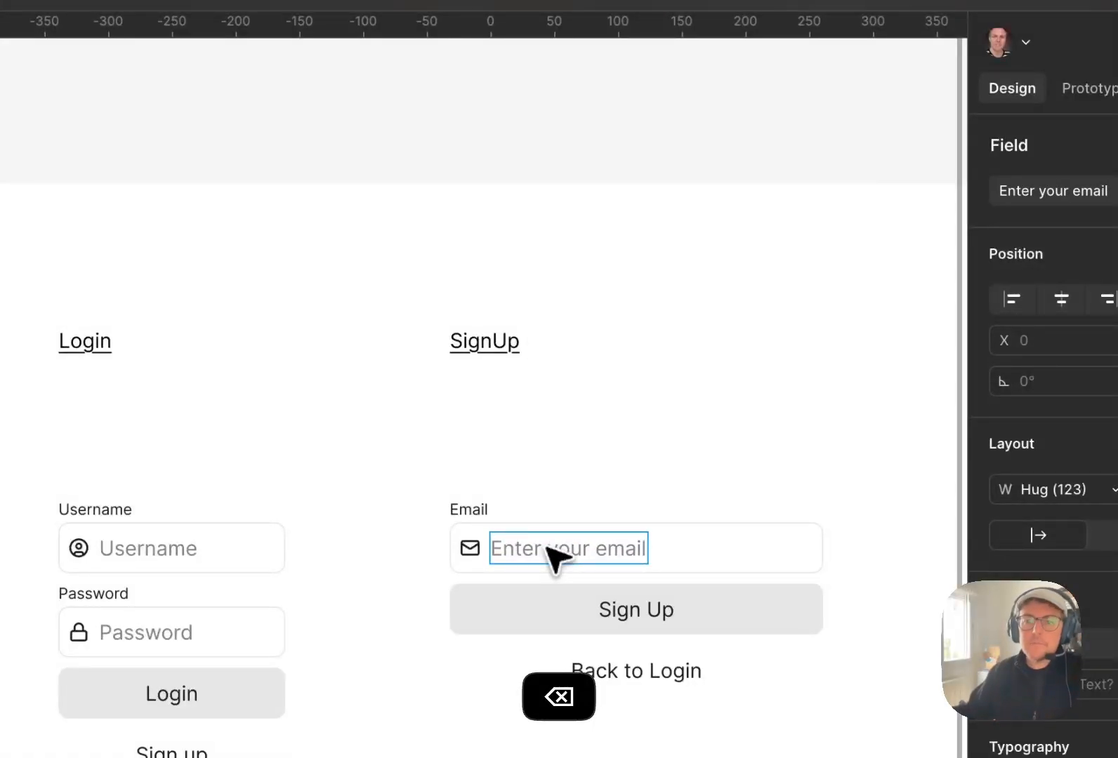
left_click(387, 332)
left_click(406, 414)
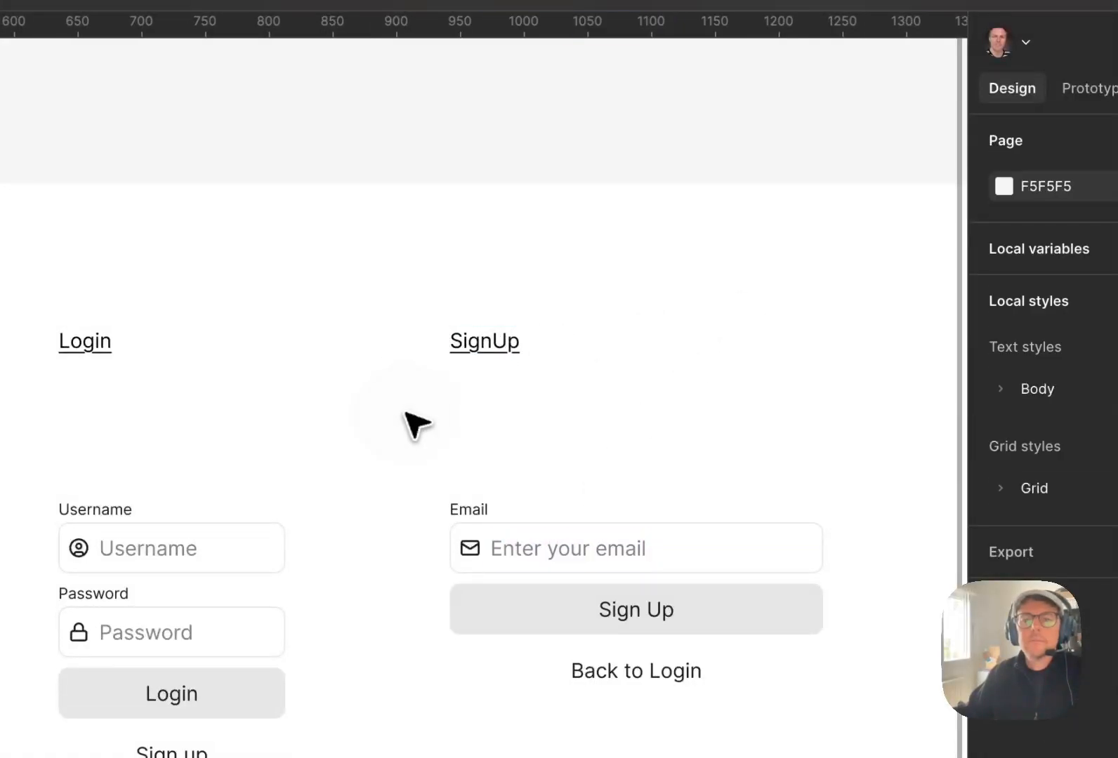
Open the Prototype page and check the updated forms in the m/Login and m/SignUp frames.
left_click_drag(402, 433, 531, 394)
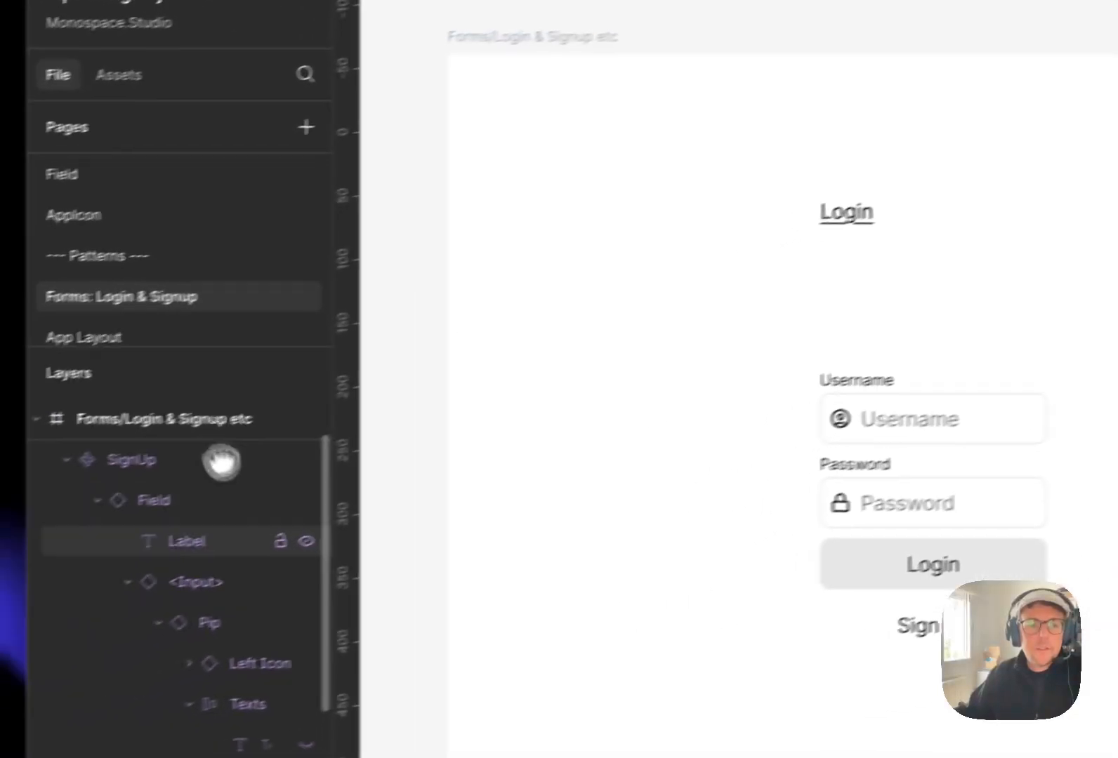
scroll(184, 291, "down", 4)
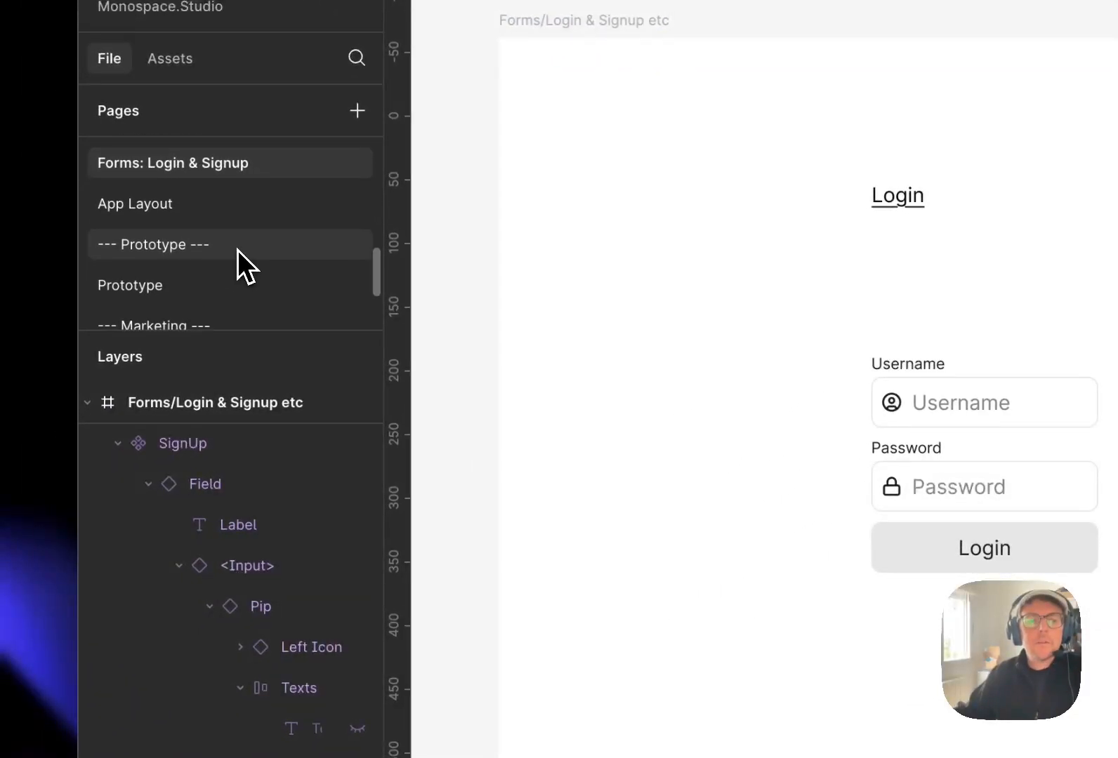
left_click(207, 288)
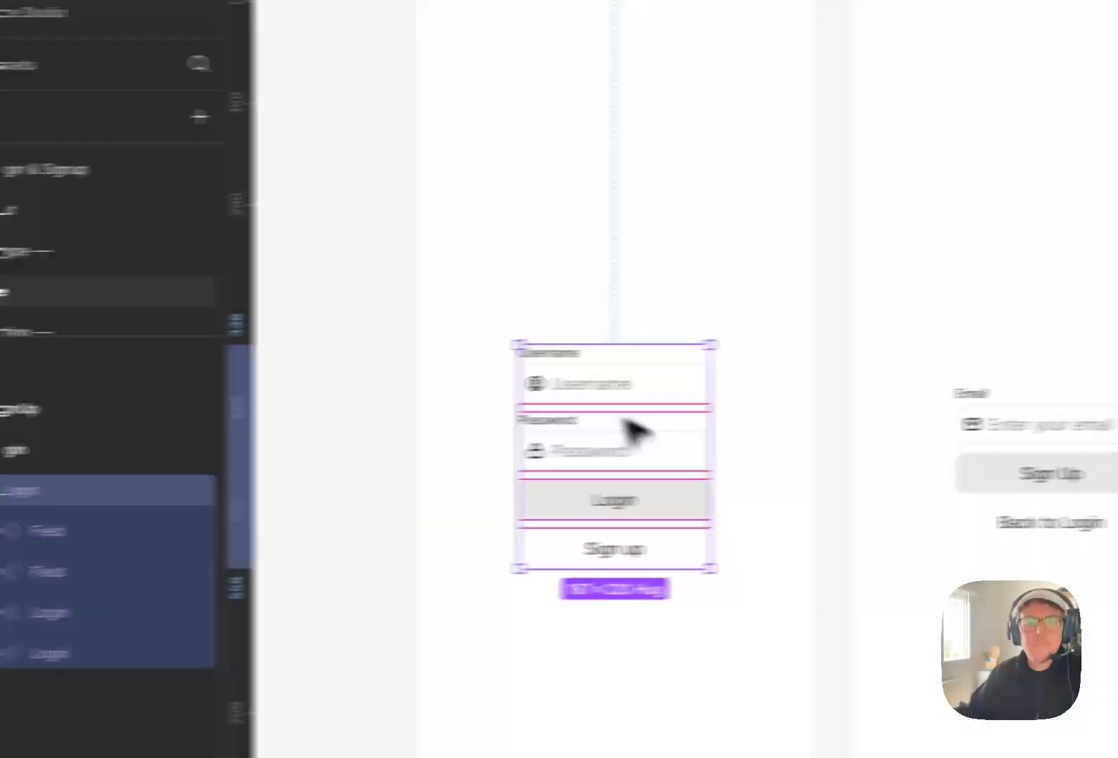
left_click(834, 453)
left_click_drag(826, 422, 868, 417)
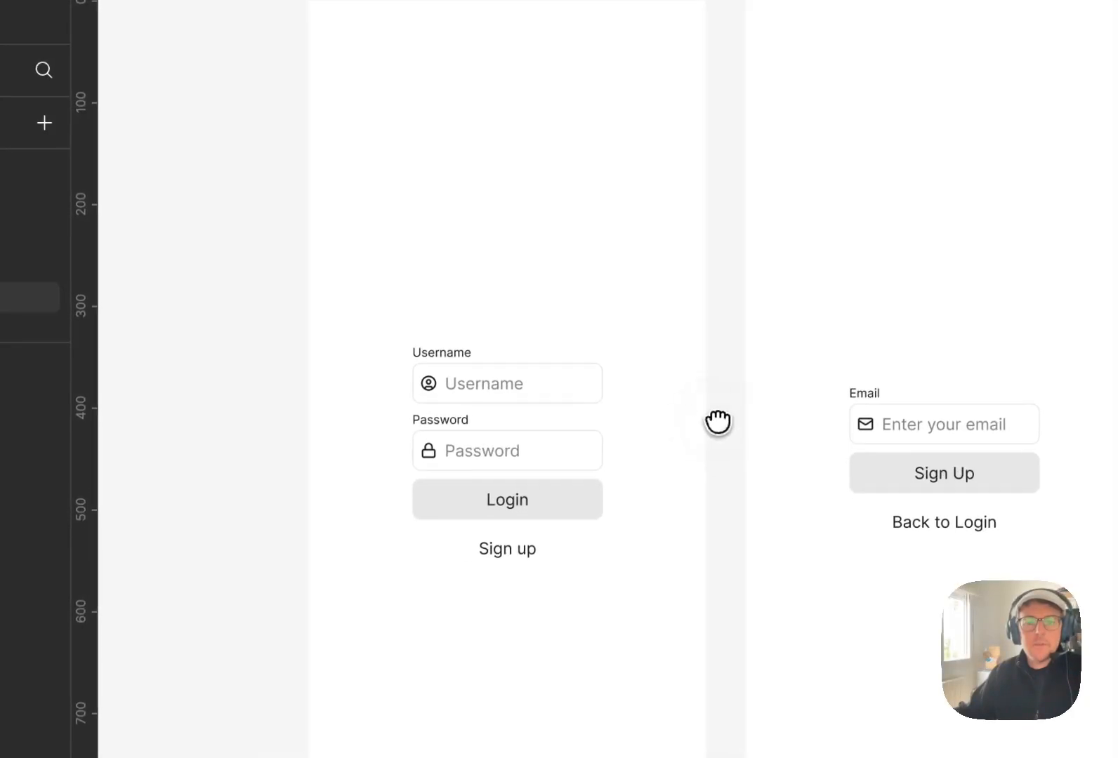
left_click_drag(684, 377, 673, 399)
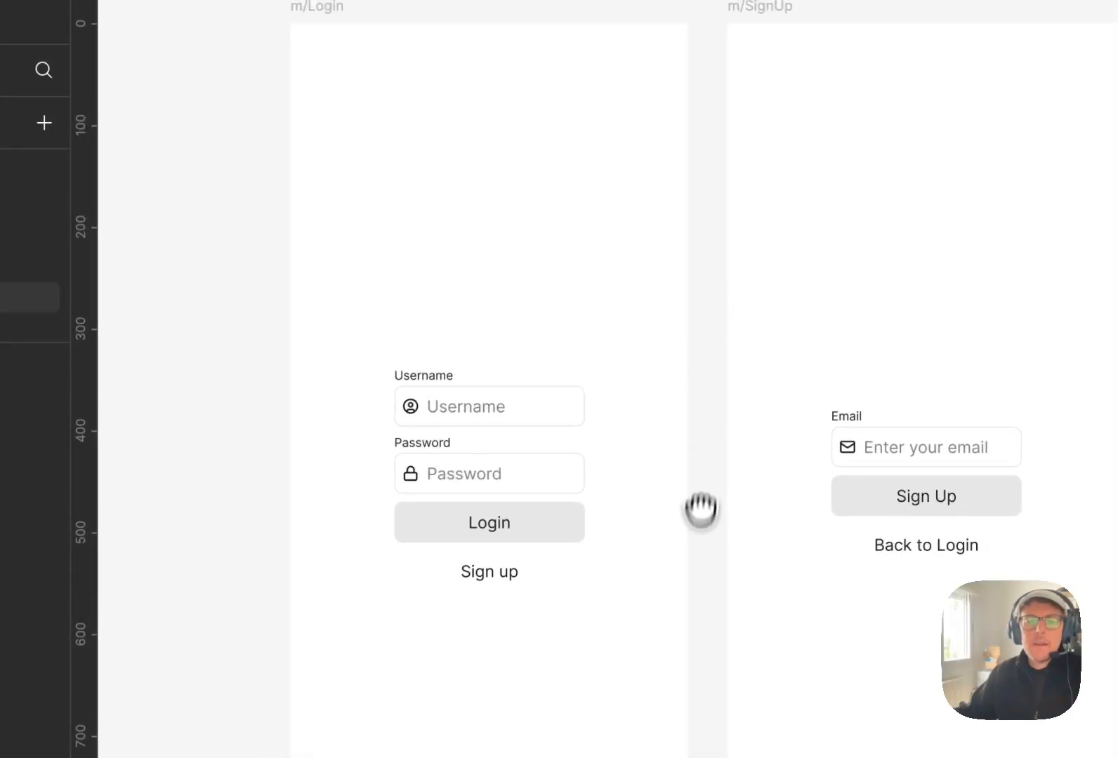